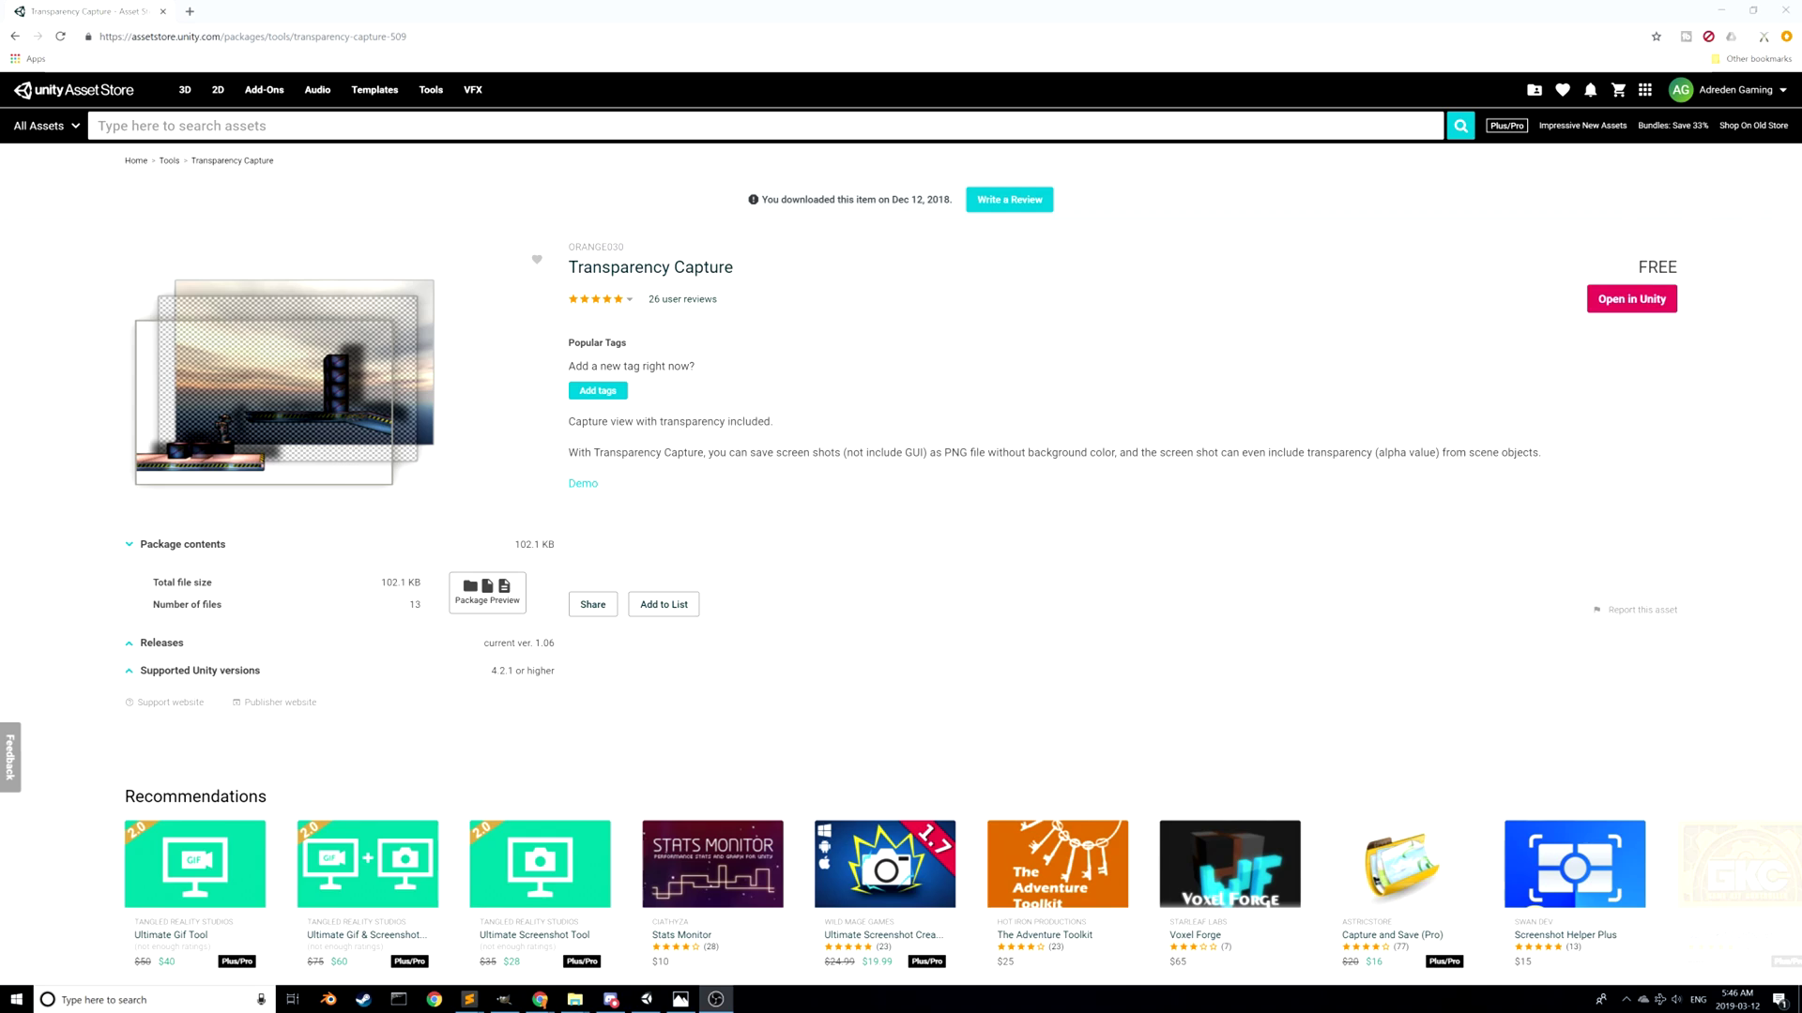
Step: View capture.png in Windows Photos, confirming the axe has no scene background, then close it
{"action": "left_click", "coordinate": [680, 1000]}
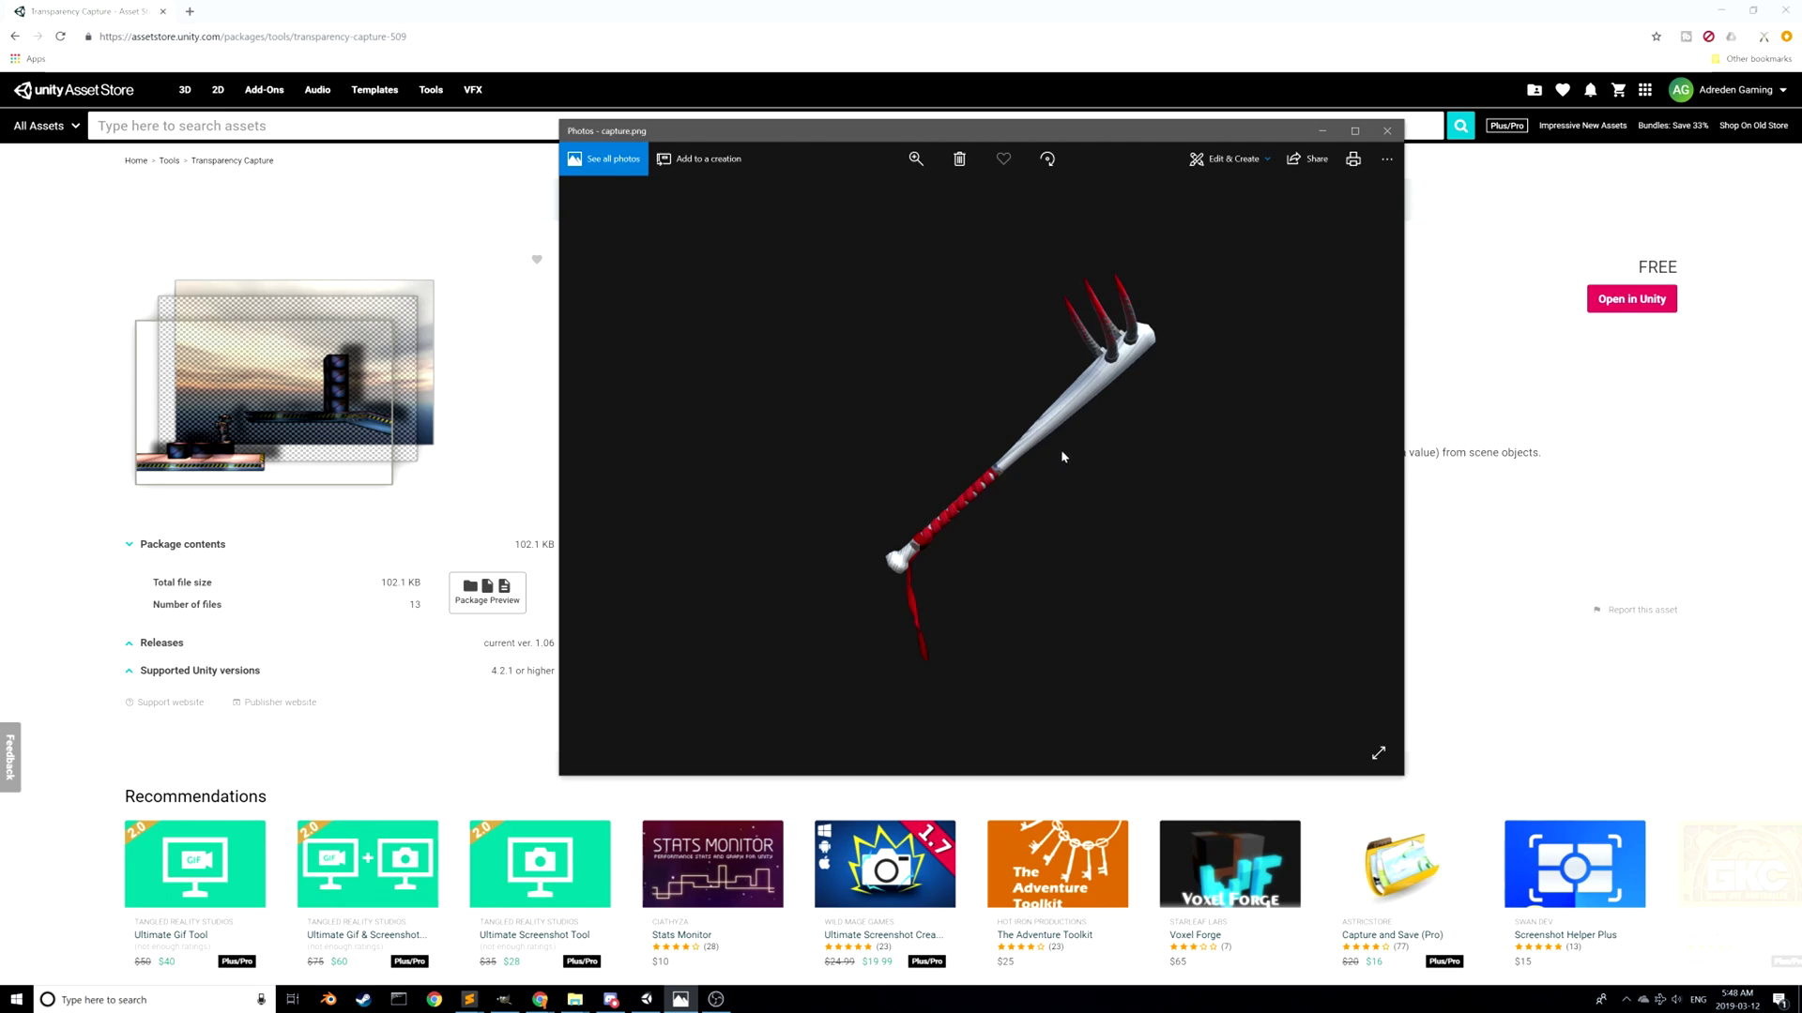
{"action": "left_click", "coordinate": [743, 793]}
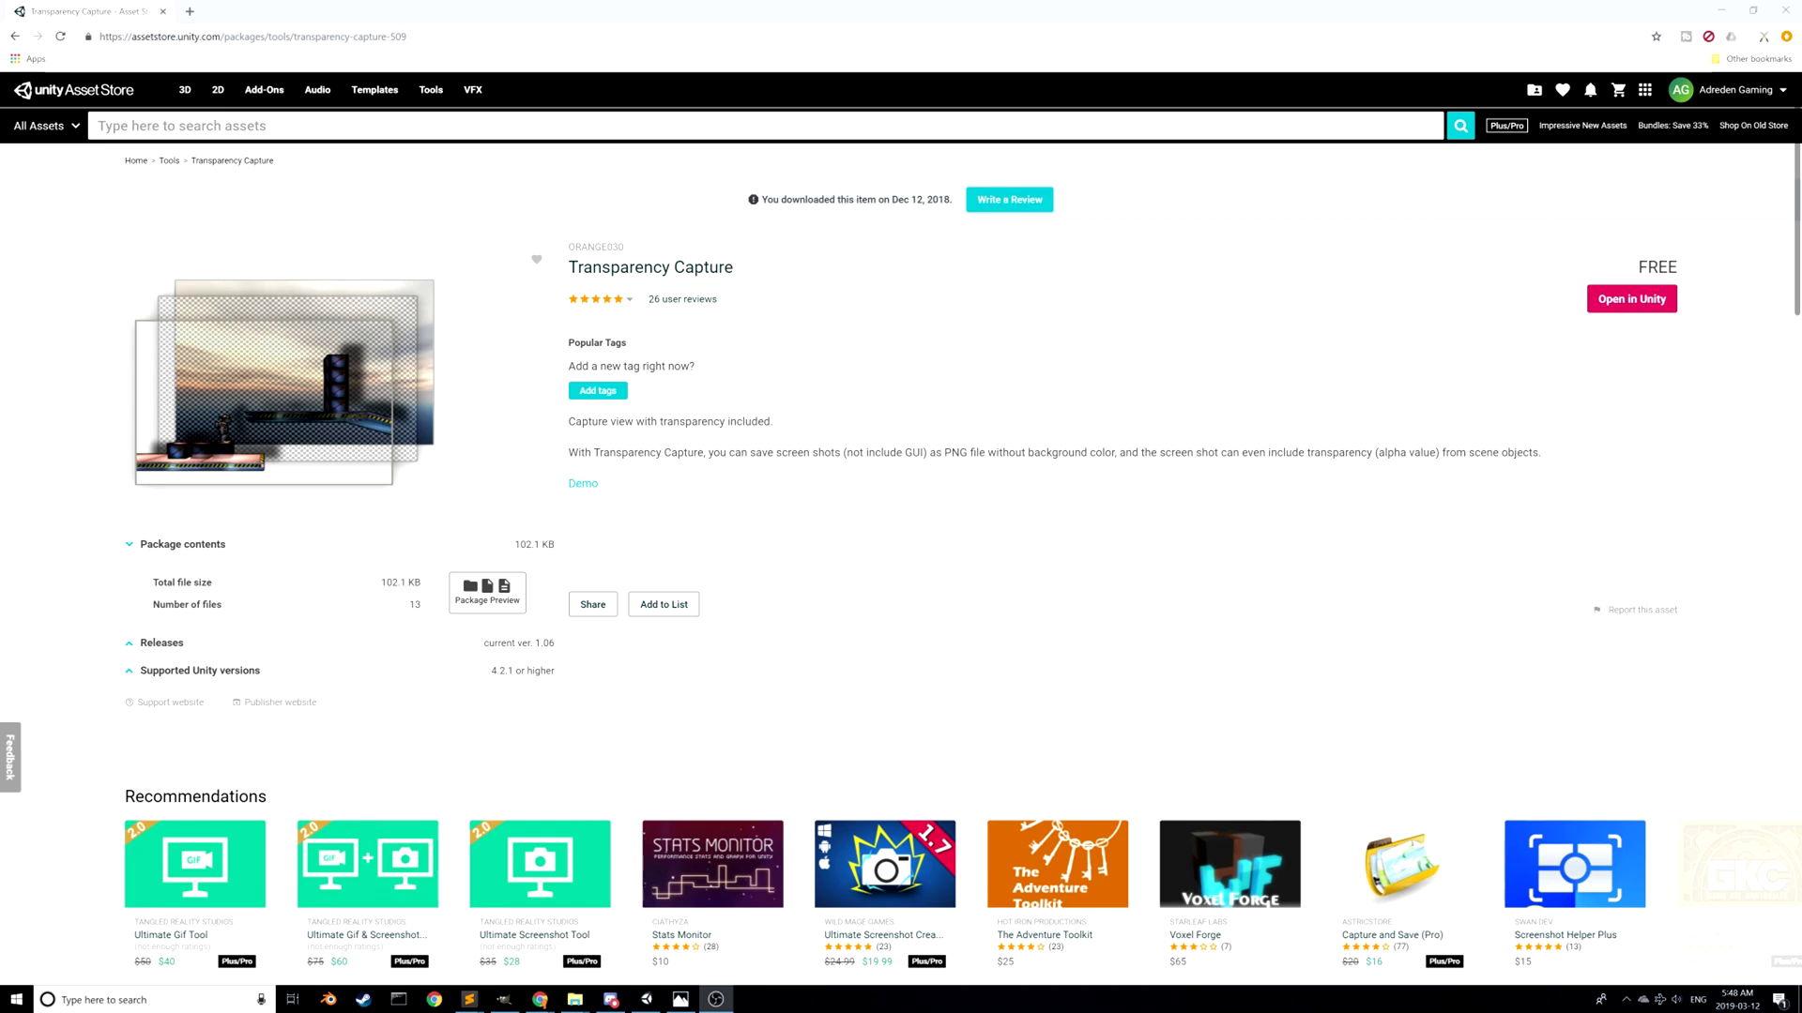
Step: Select the Transparency Capture title and review count on the store page, then switch to Unity Editor
{"action": "left_click_drag", "start_coordinate": [710, 269], "coordinate": [758, 292]}
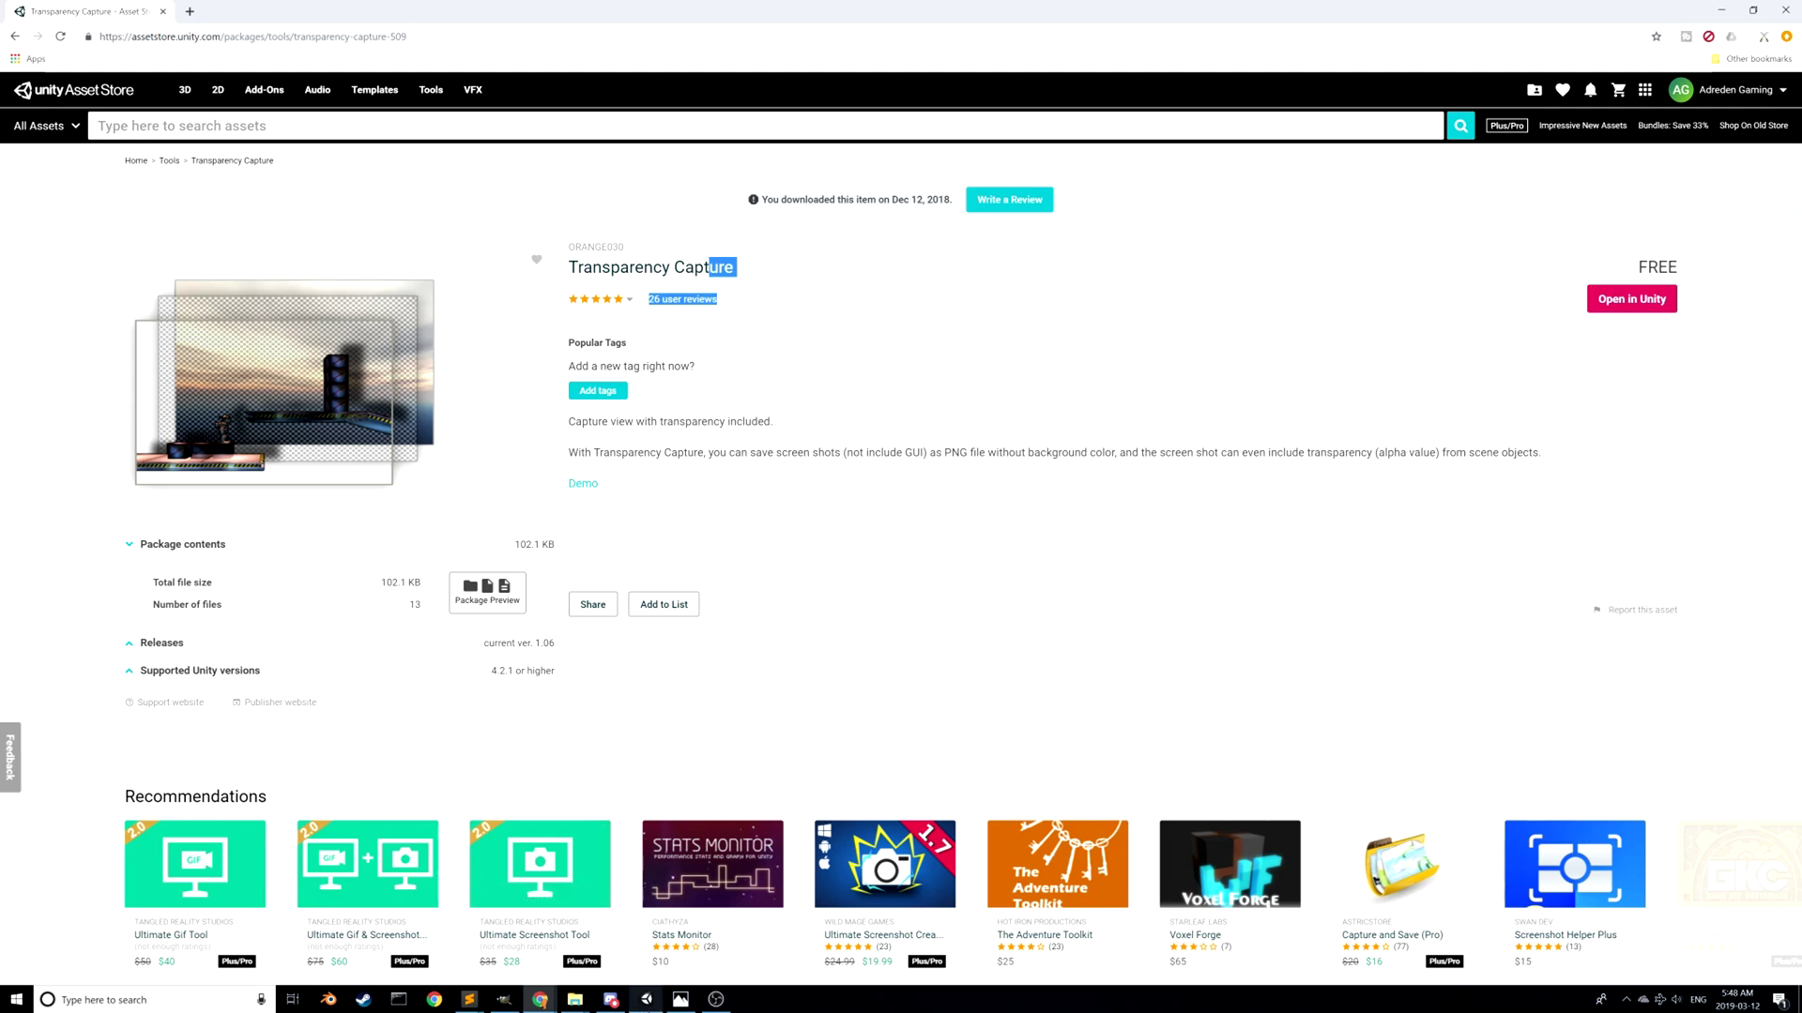
{"action": "key", "text": "alt+Tab"}
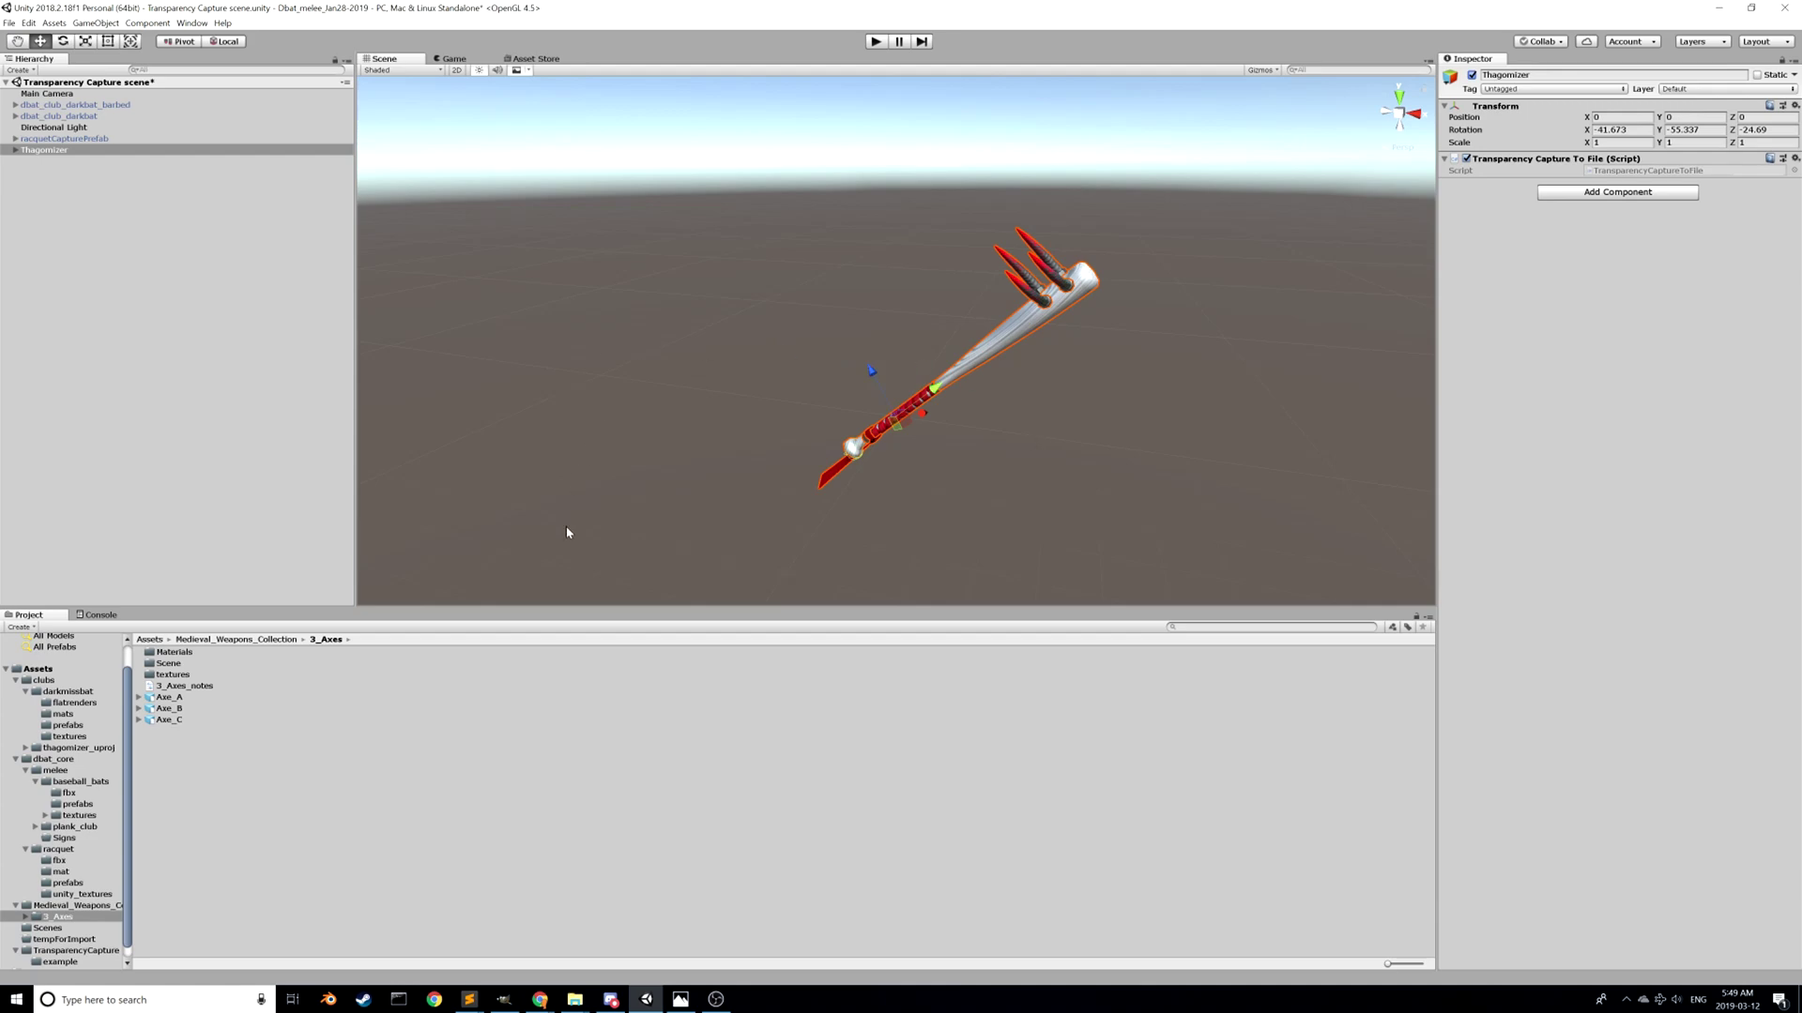
Step: Search the editor's Asset Store for 'transp' to bring up Transparency Capture
{"action": "left_click_drag", "start_coordinate": [817, 390], "coordinate": [755, 402], "text": "alt"}
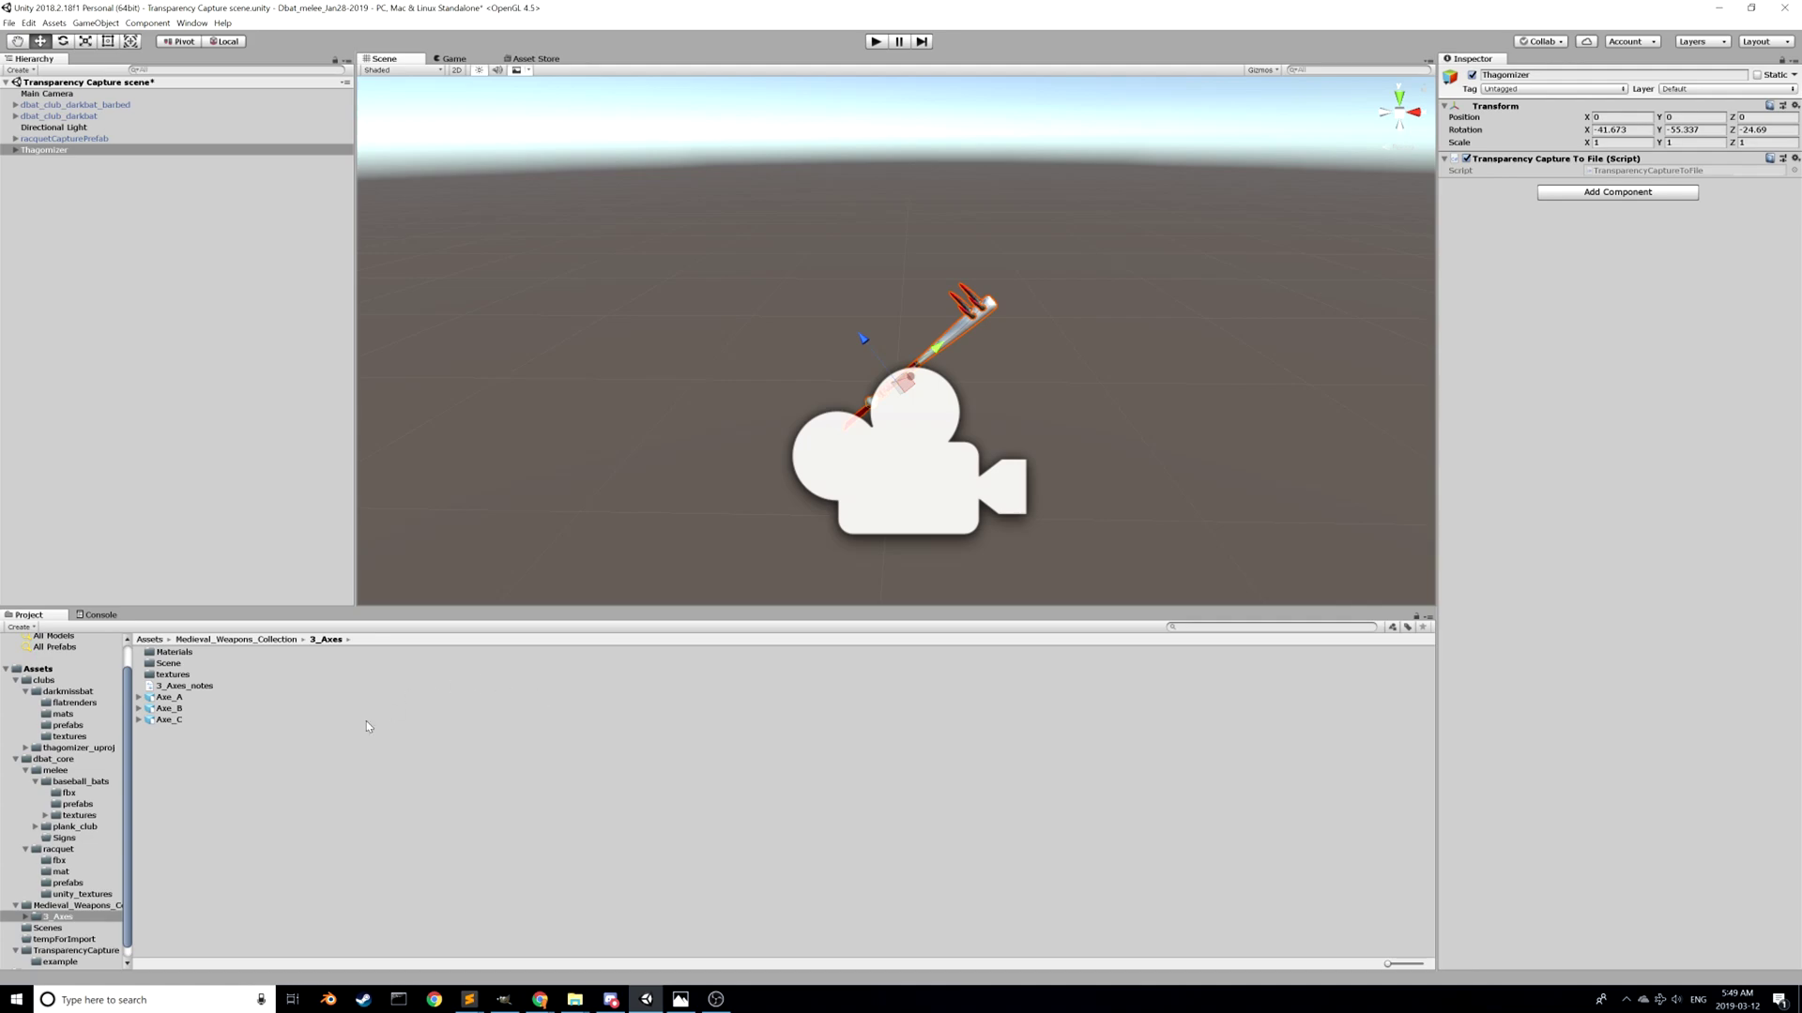
{"action": "left_click", "coordinate": [538, 58]}
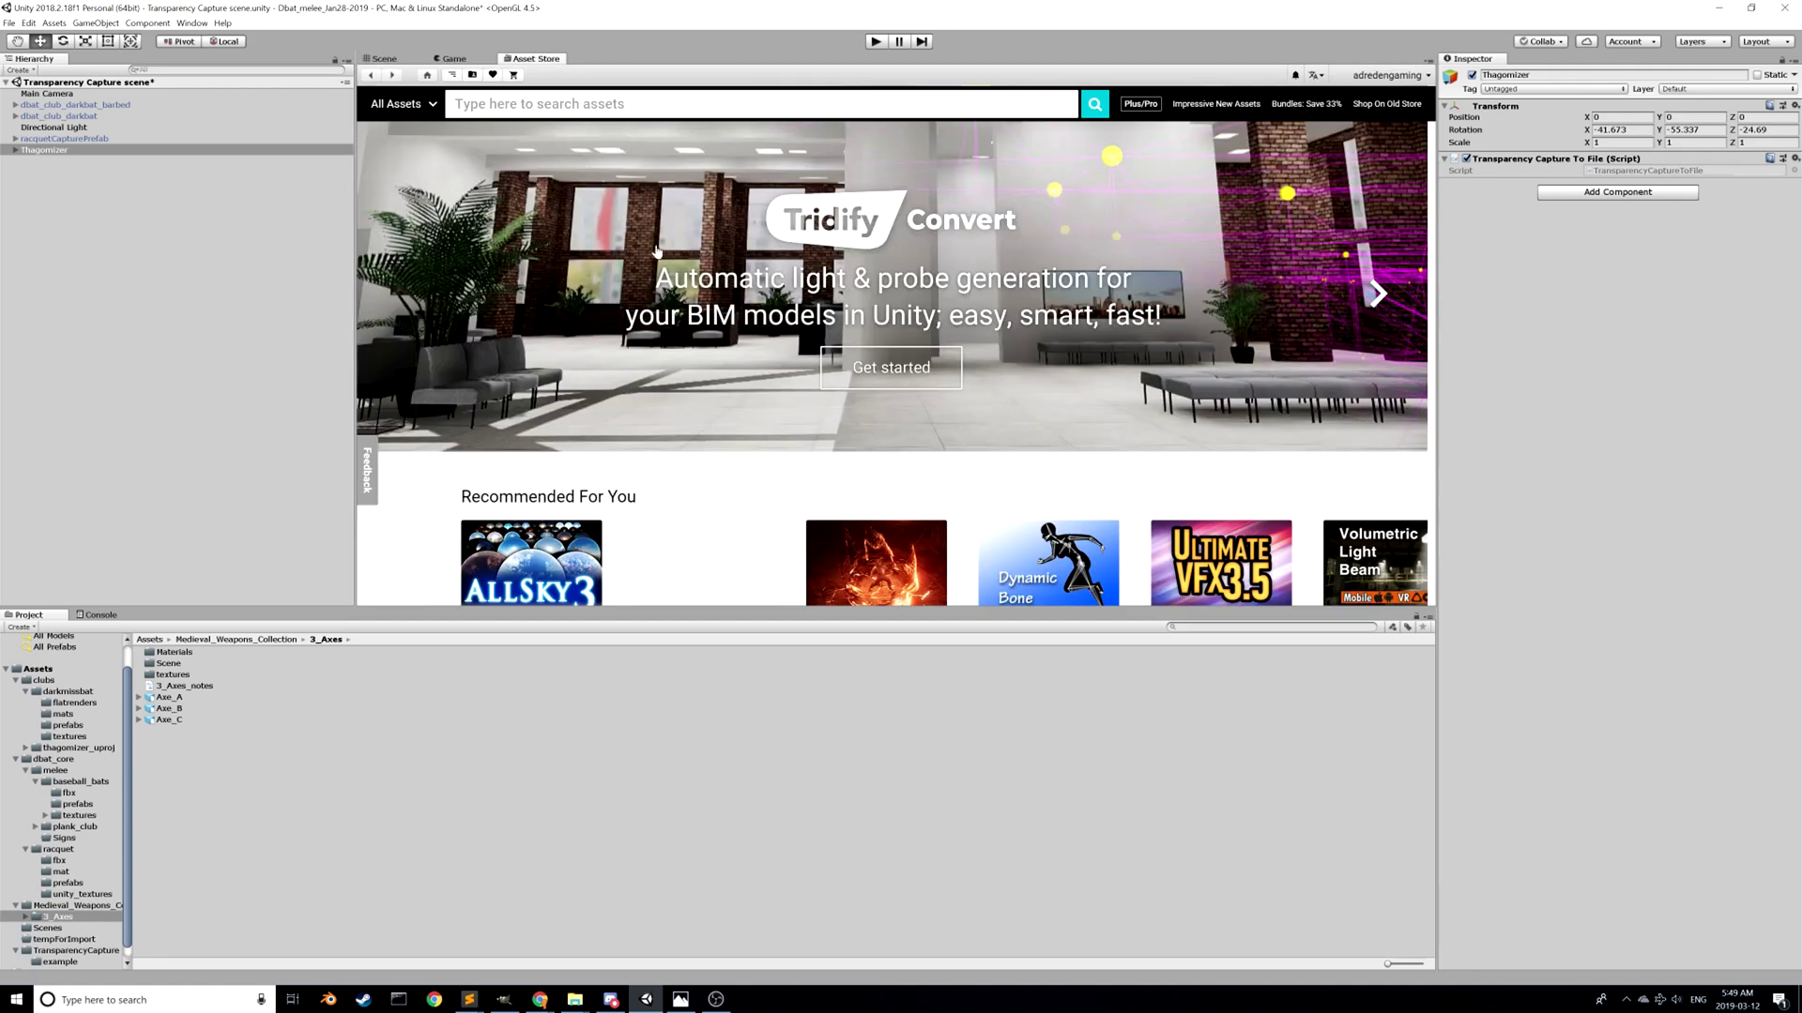
{"action": "type", "text": "tra"}
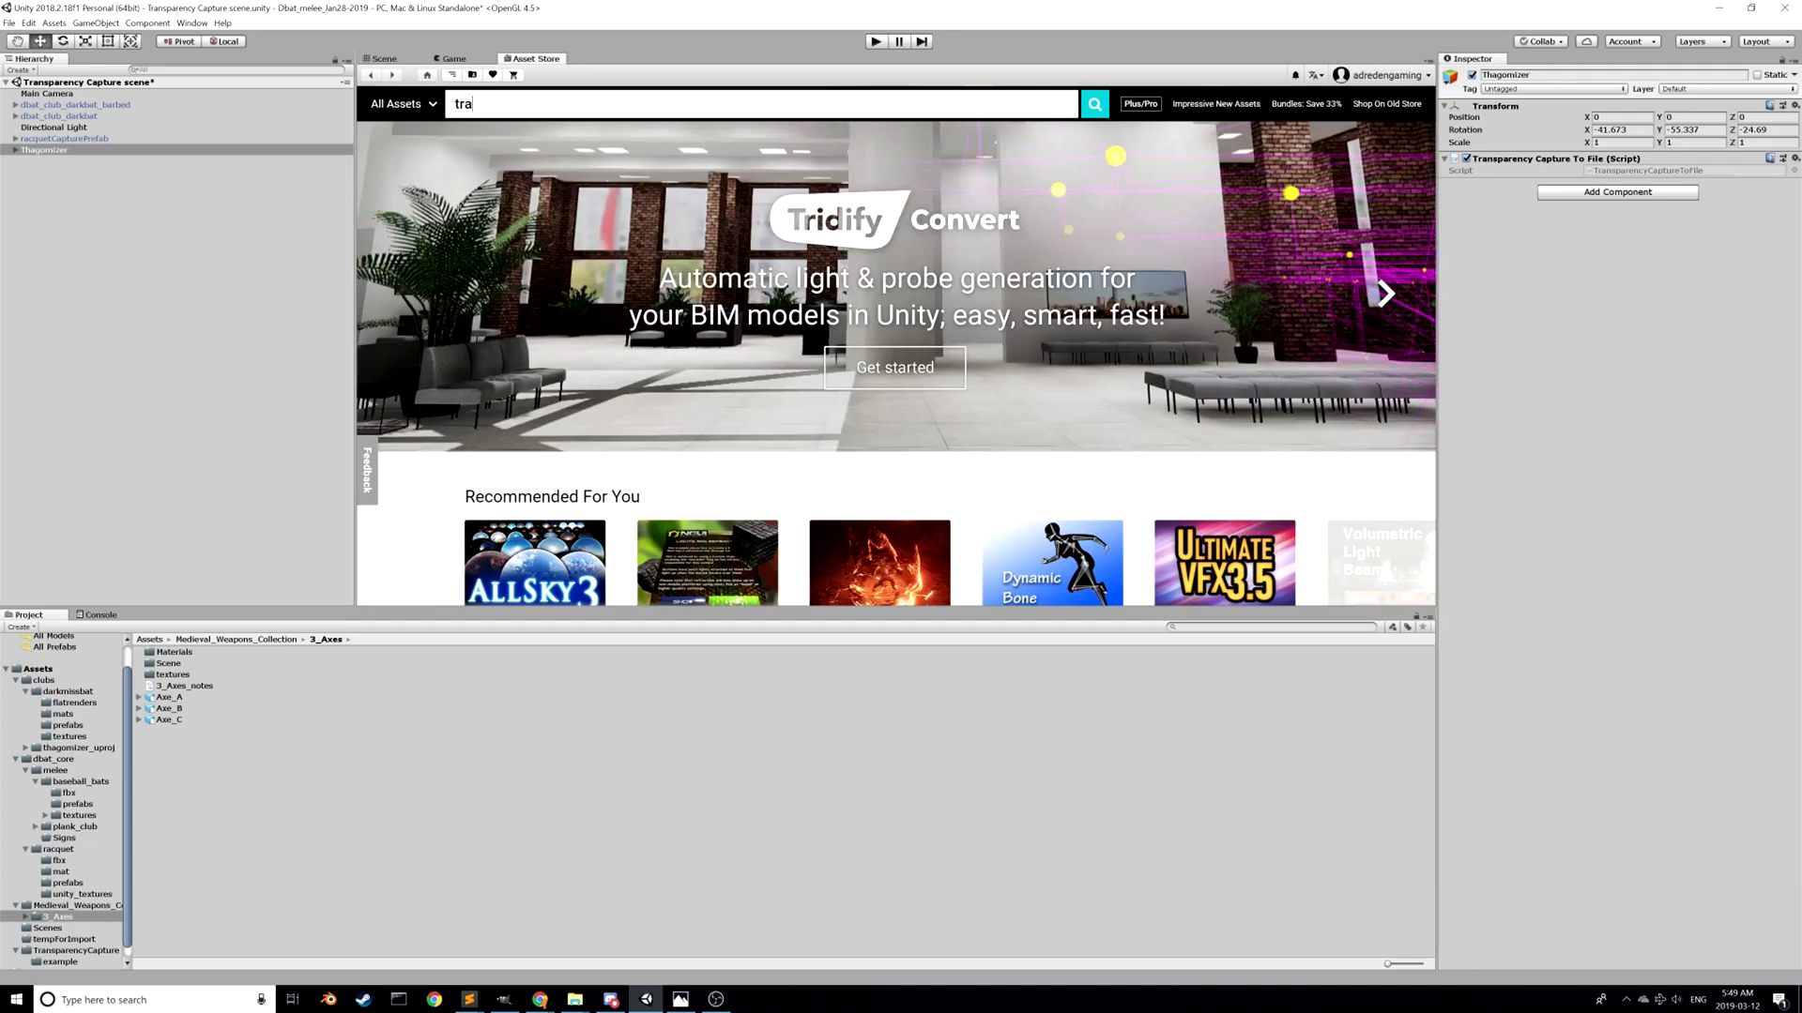
{"action": "type", "text": "nsp"}
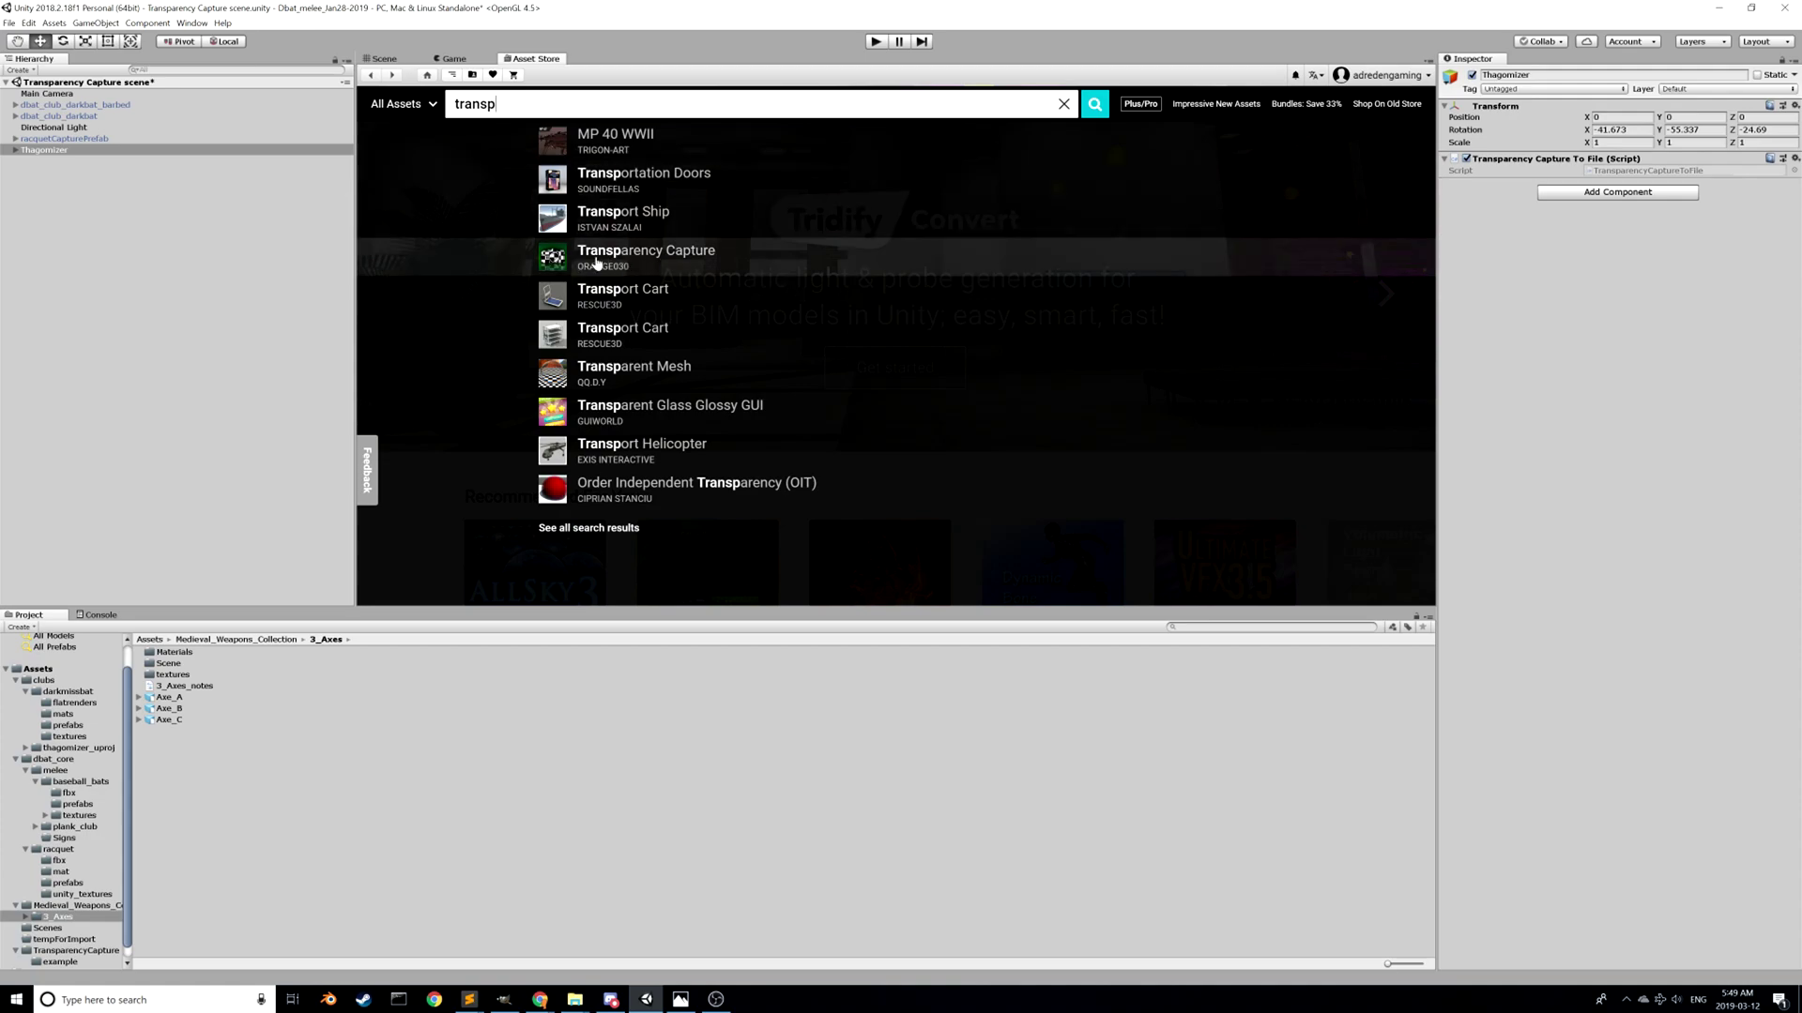
Step: Open the Transparency Capture package page, review its Import Unity Package file list, then close the dialog
{"action": "left_click", "coordinate": [607, 260]}
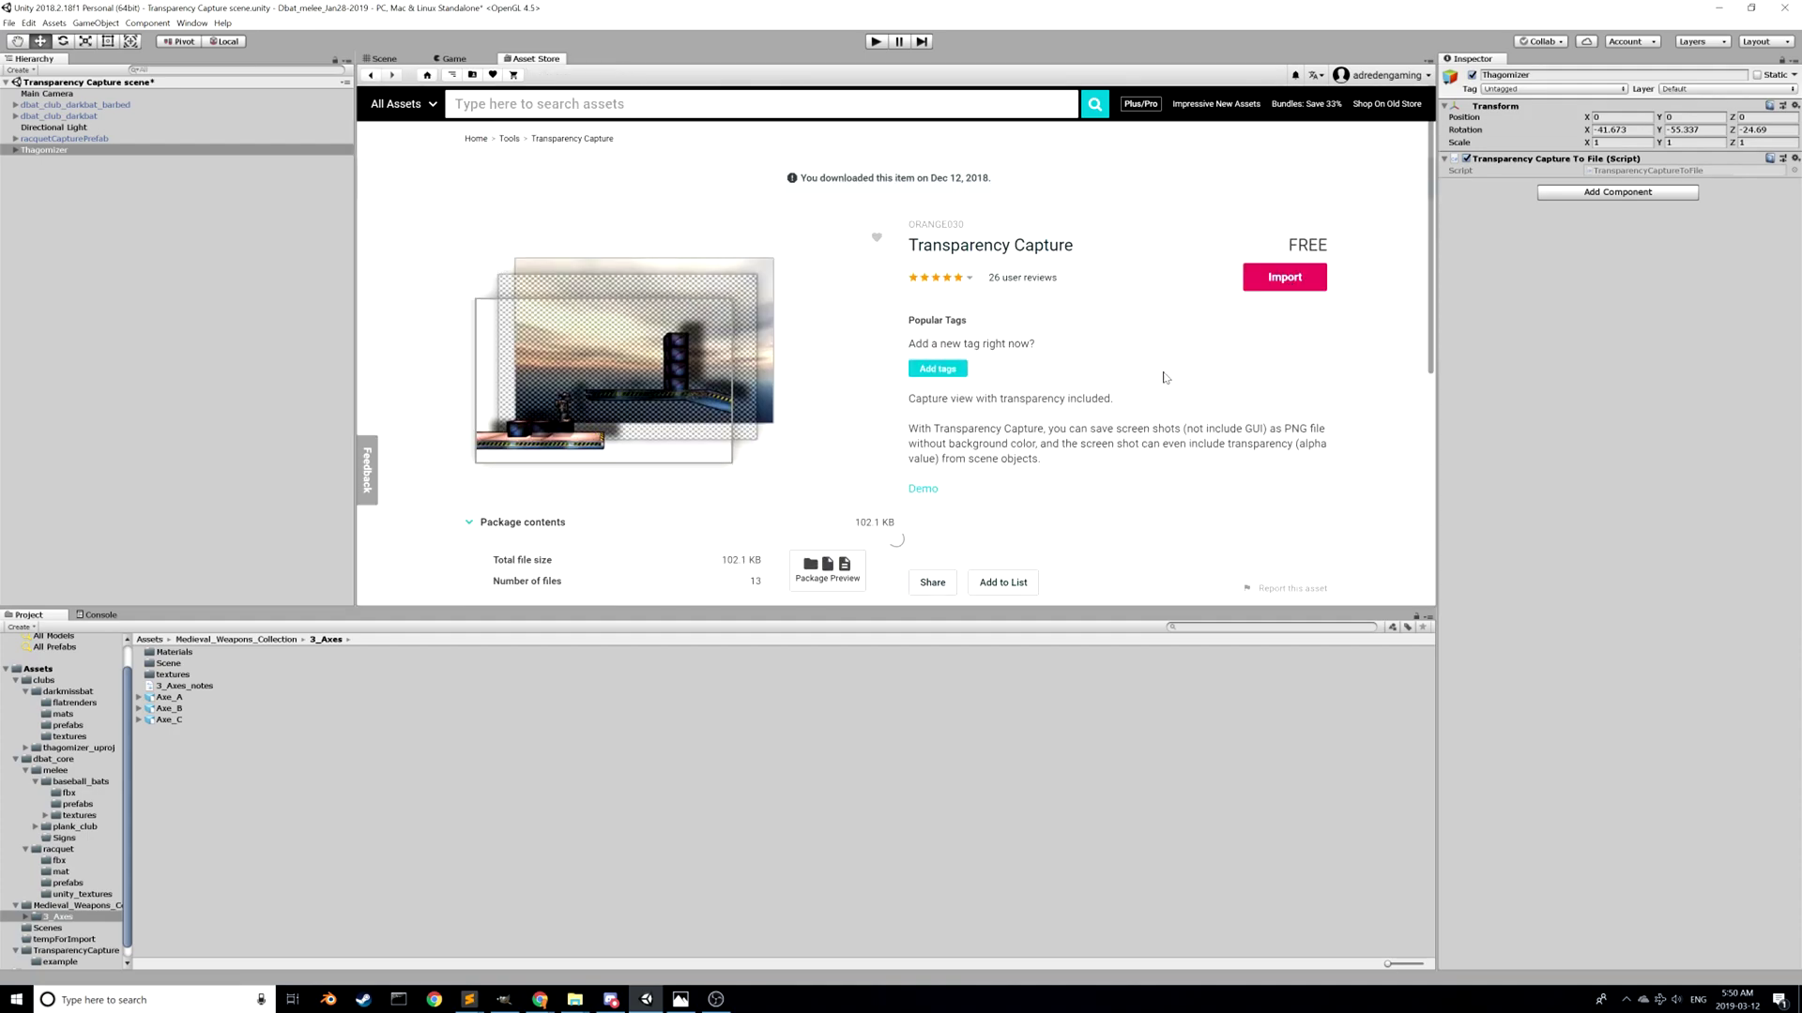
{"action": "left_click", "coordinate": [1299, 288]}
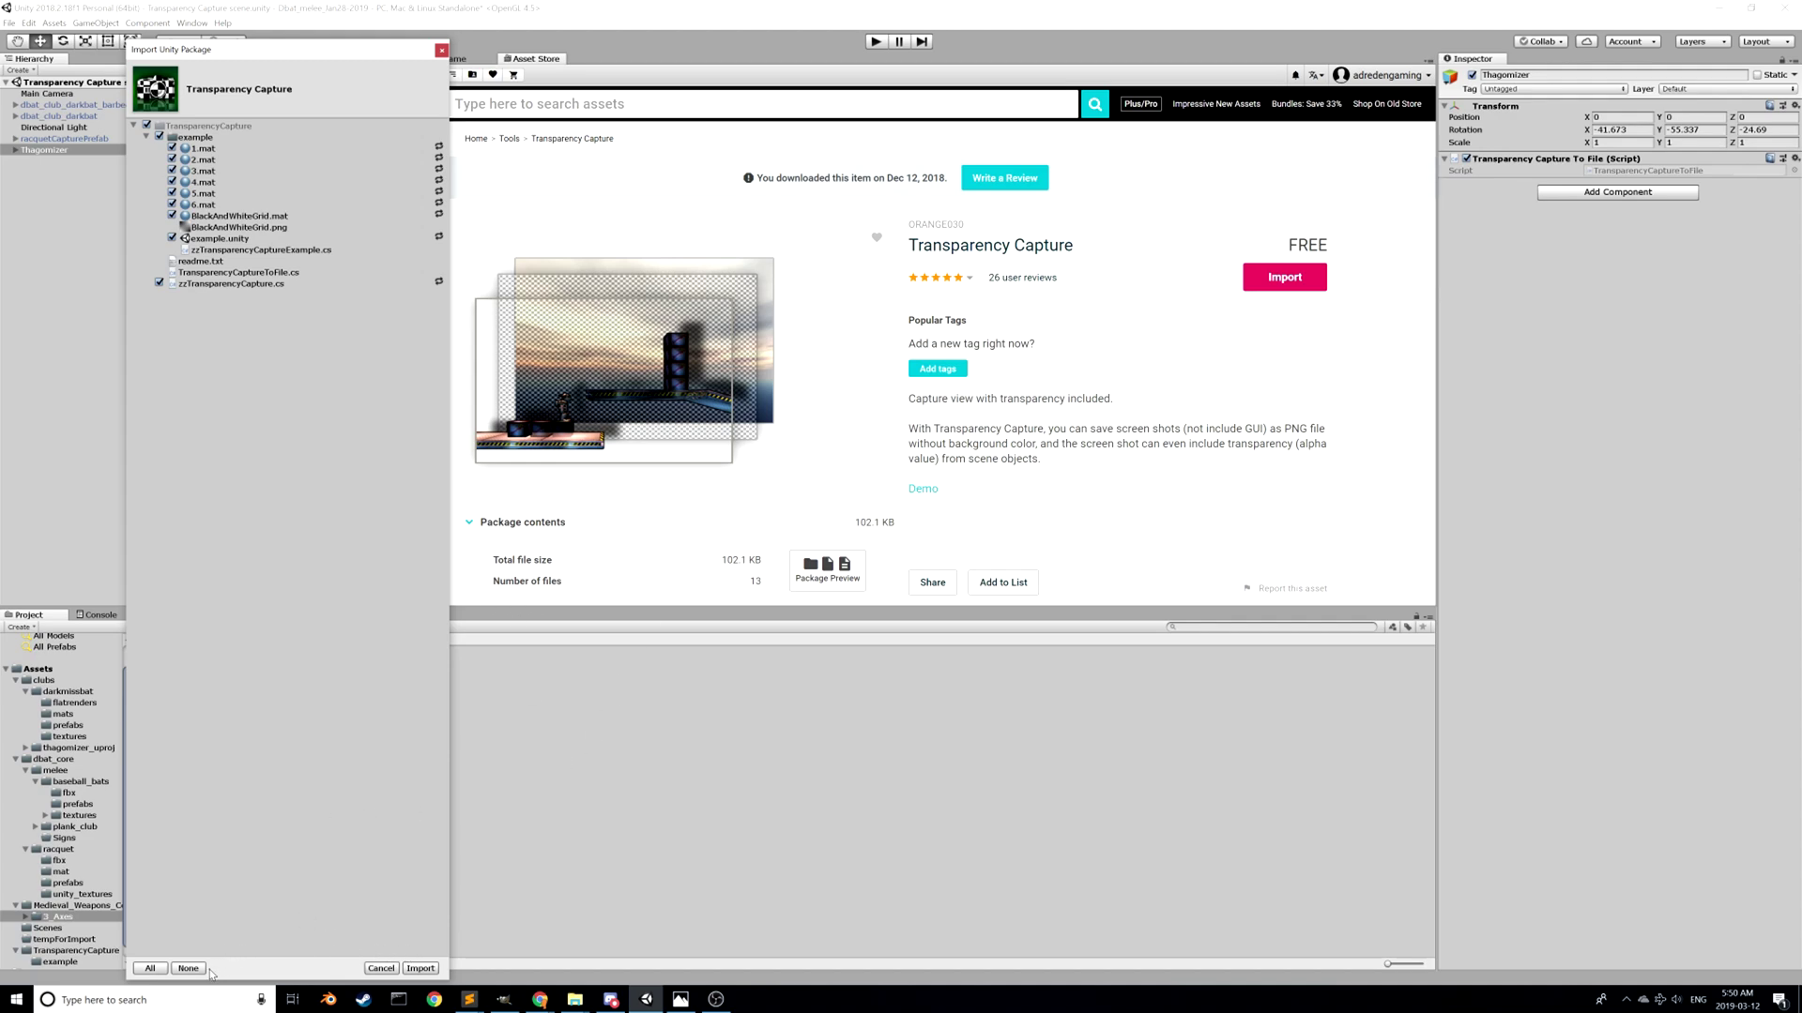
{"action": "left_click", "coordinate": [375, 970]}
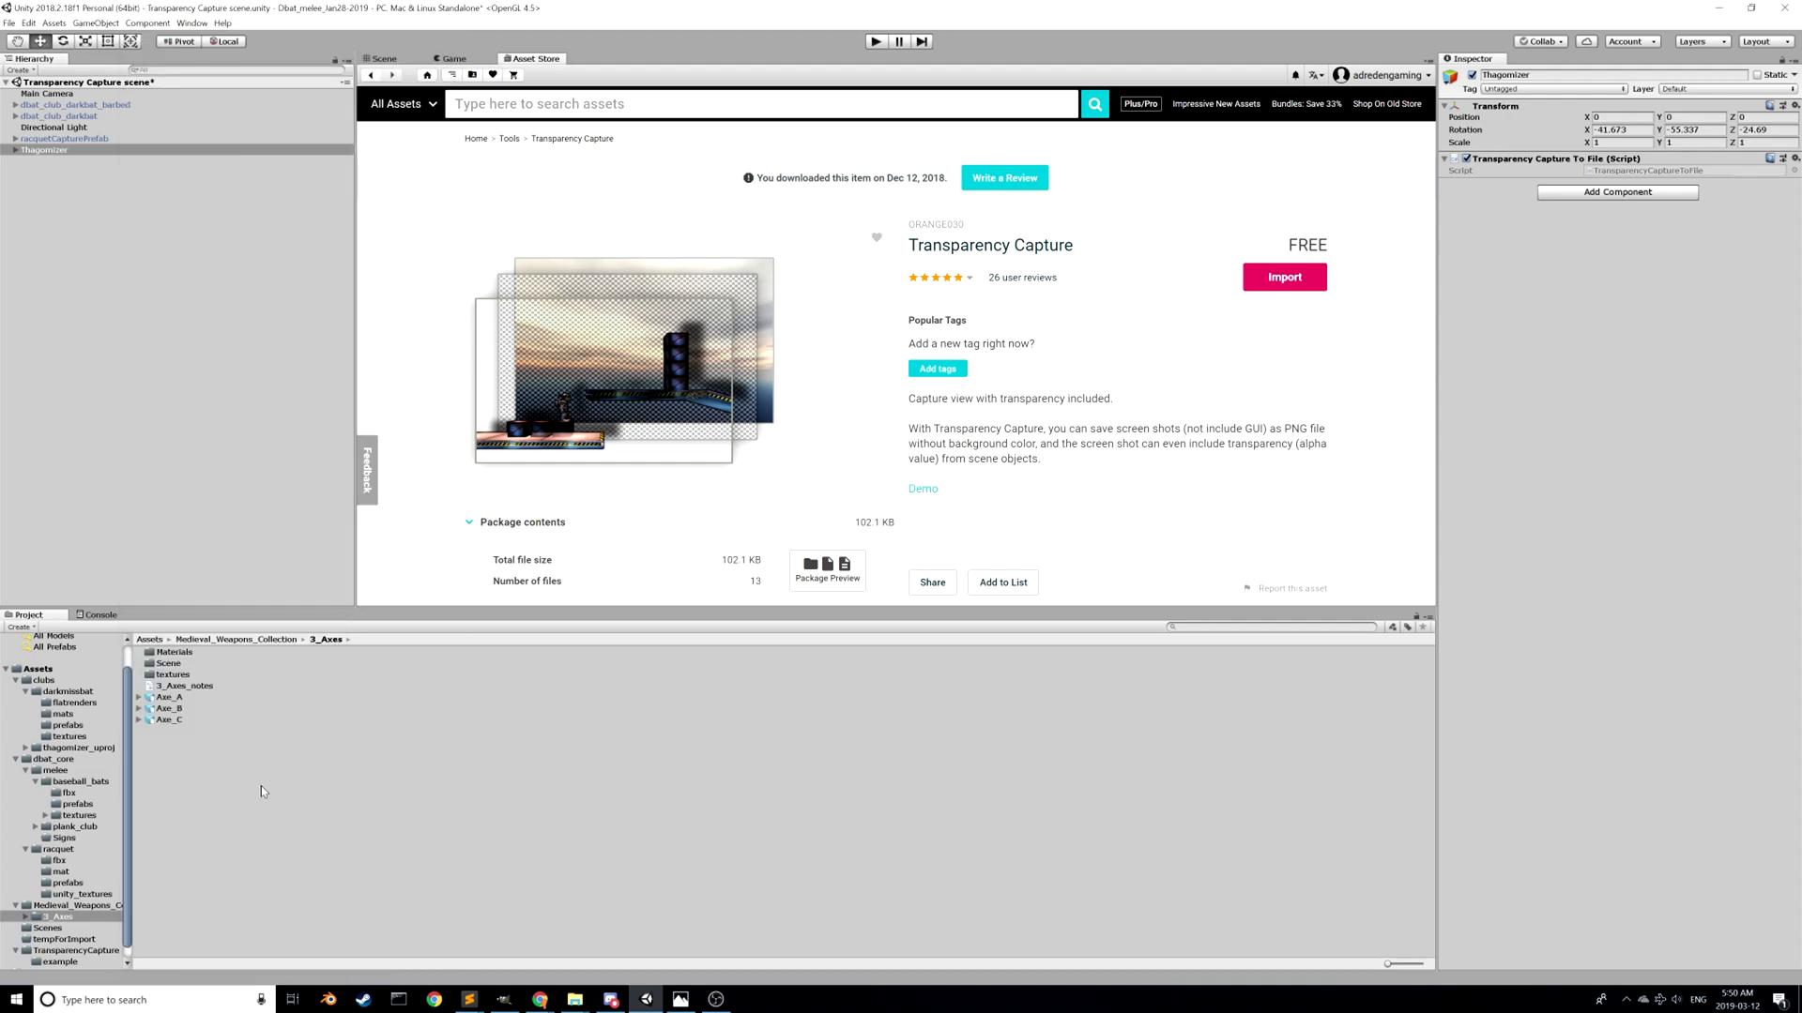
Step: Collapse darkmissbat, clubs, melee, racquet, dbat_core and Medieval_Weapons_Collection, then view the TransparencyCapture readme
{"action": "scroll", "coordinate": [82, 815], "scroll_direction": "down", "scroll_amount": 1}
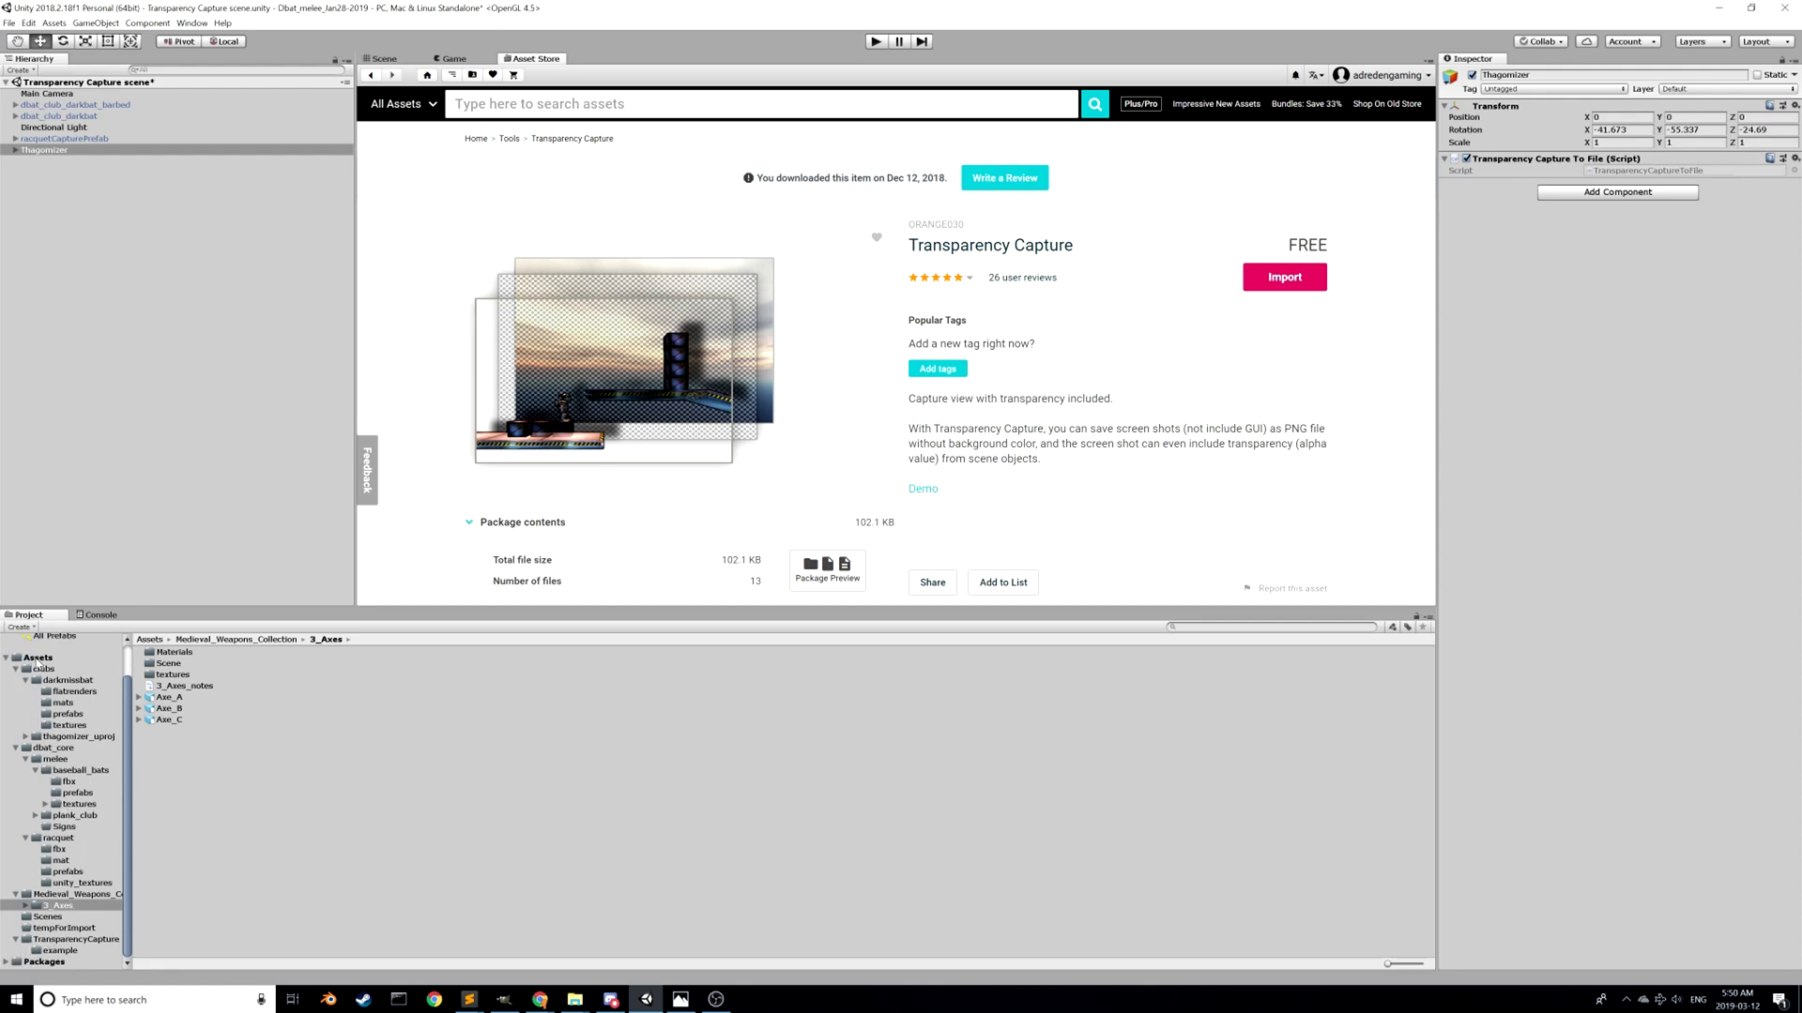
{"action": "left_click", "coordinate": [25, 679]}
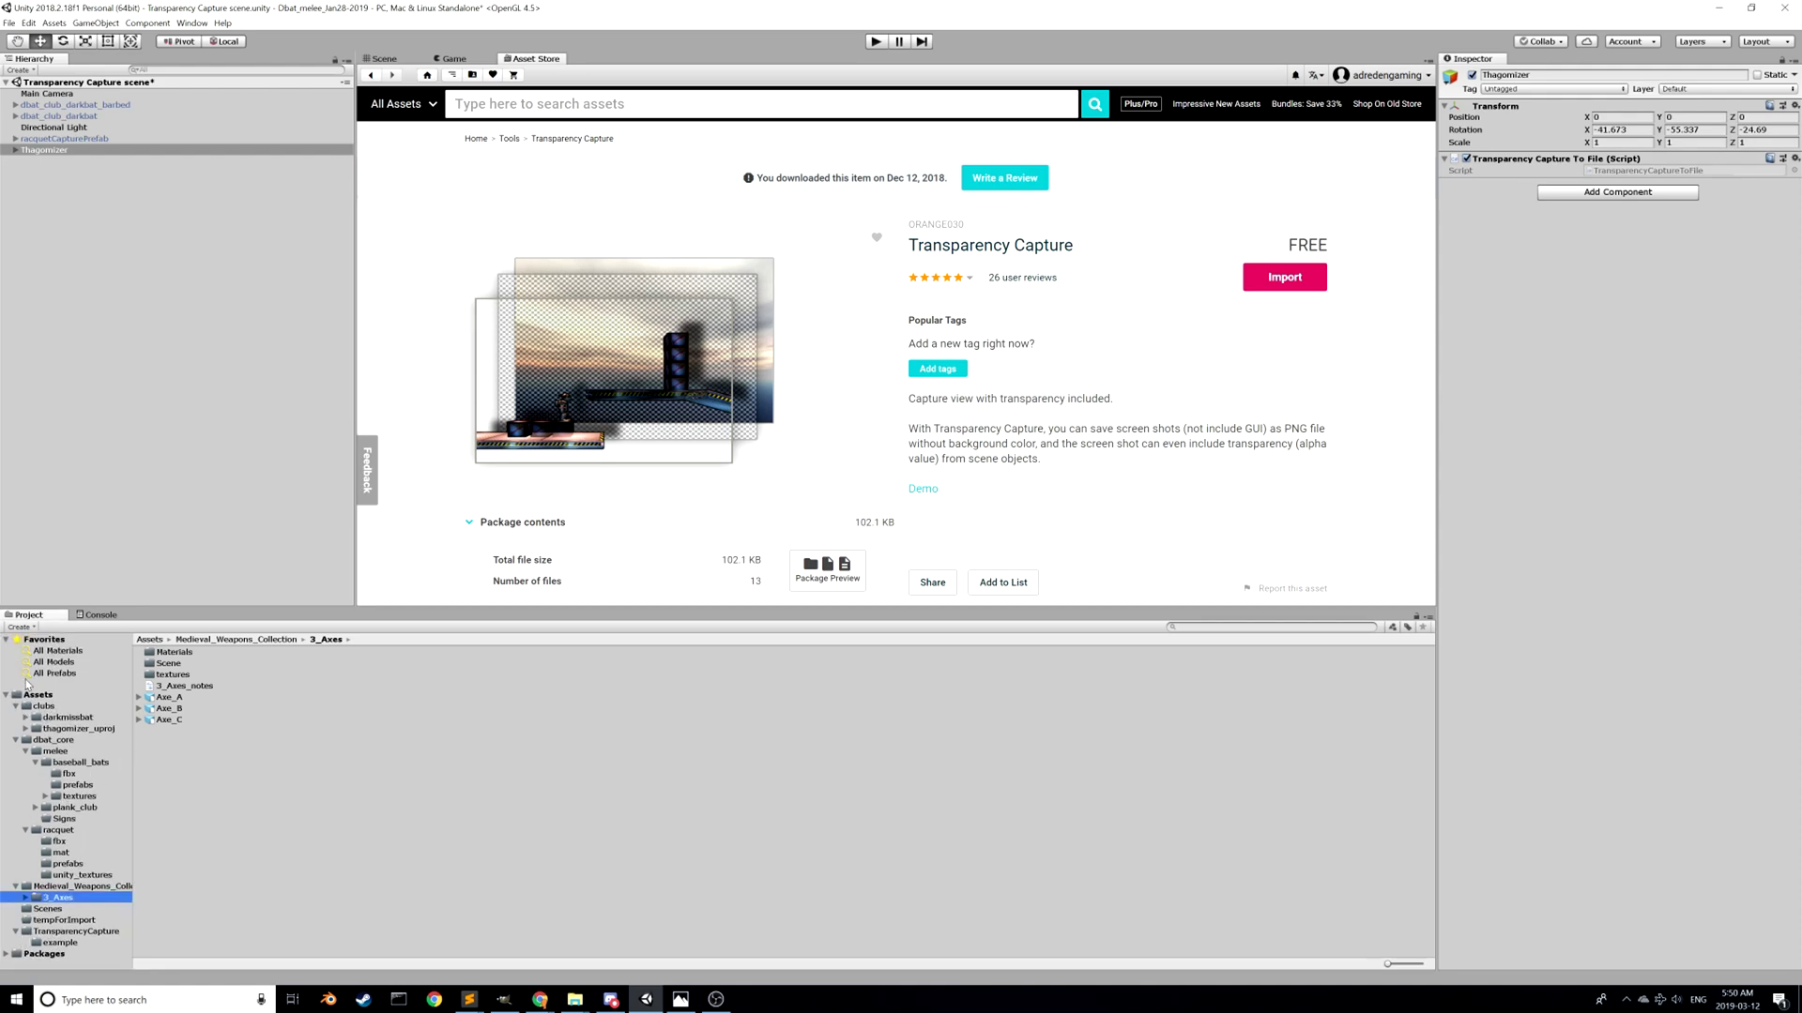
{"action": "left_click", "coordinate": [16, 706]}
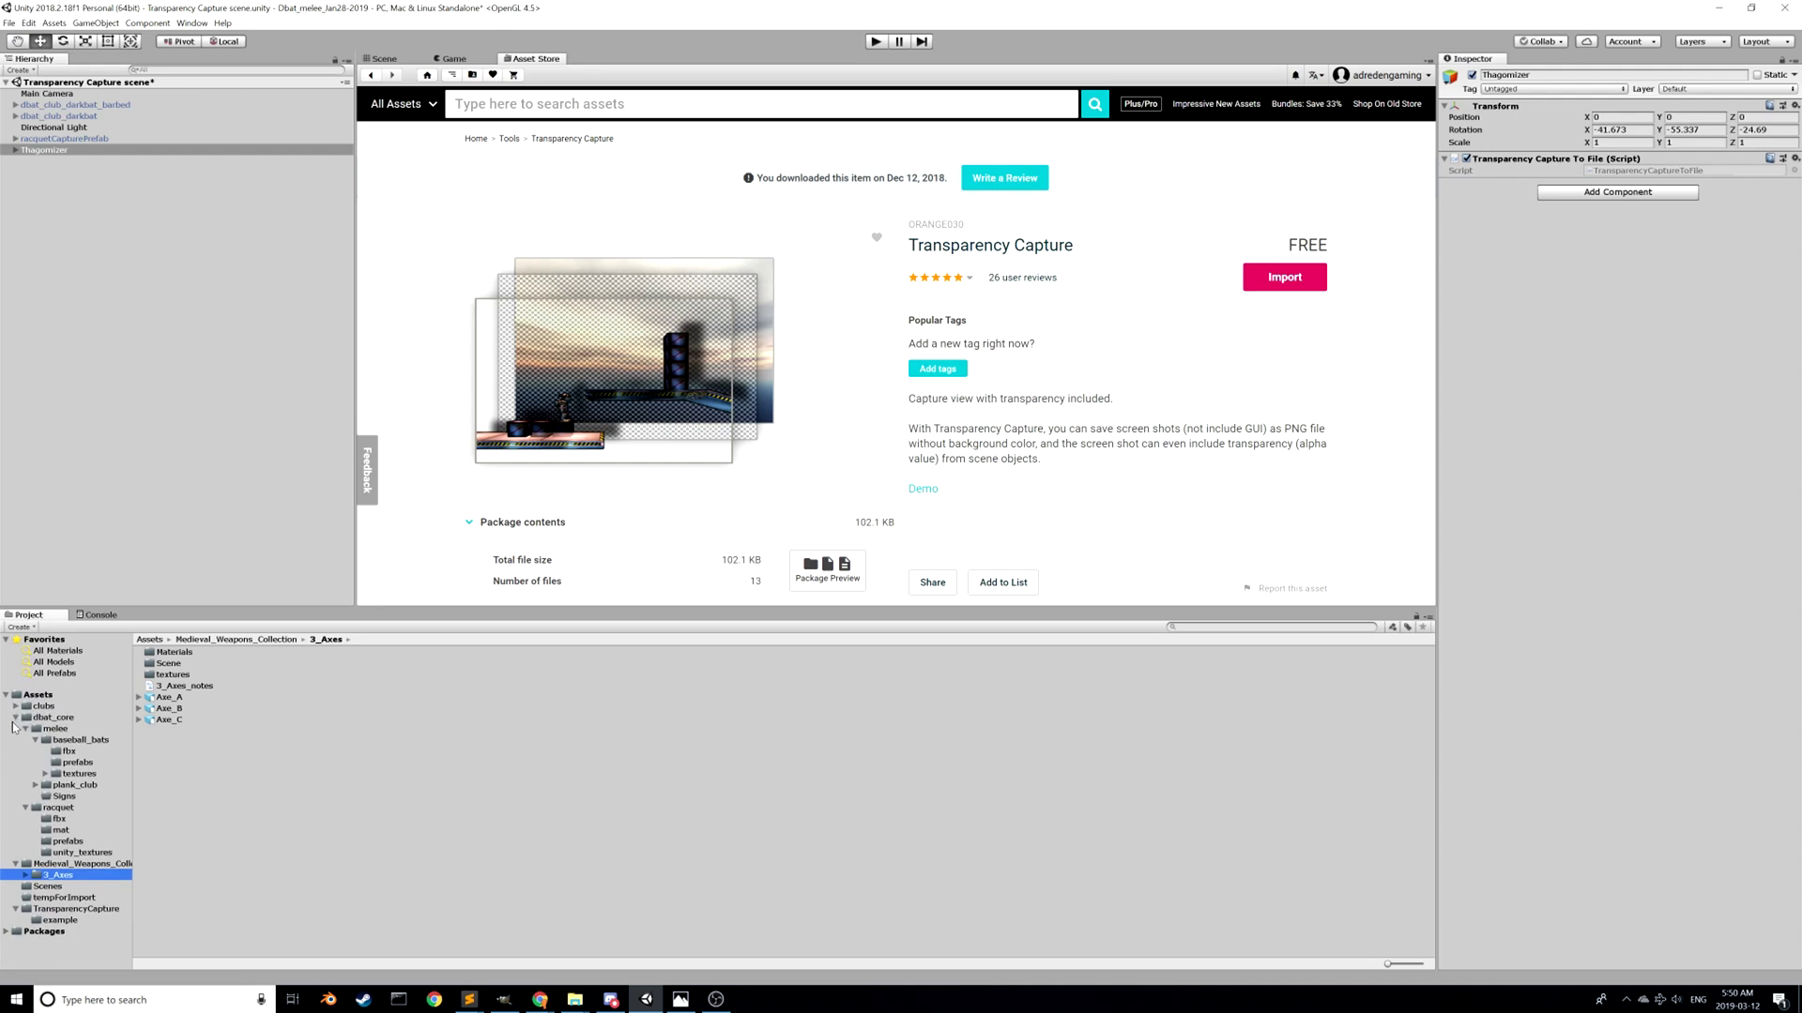
{"action": "left_click", "coordinate": [26, 729]}
{"action": "left_click", "coordinate": [25, 739]}
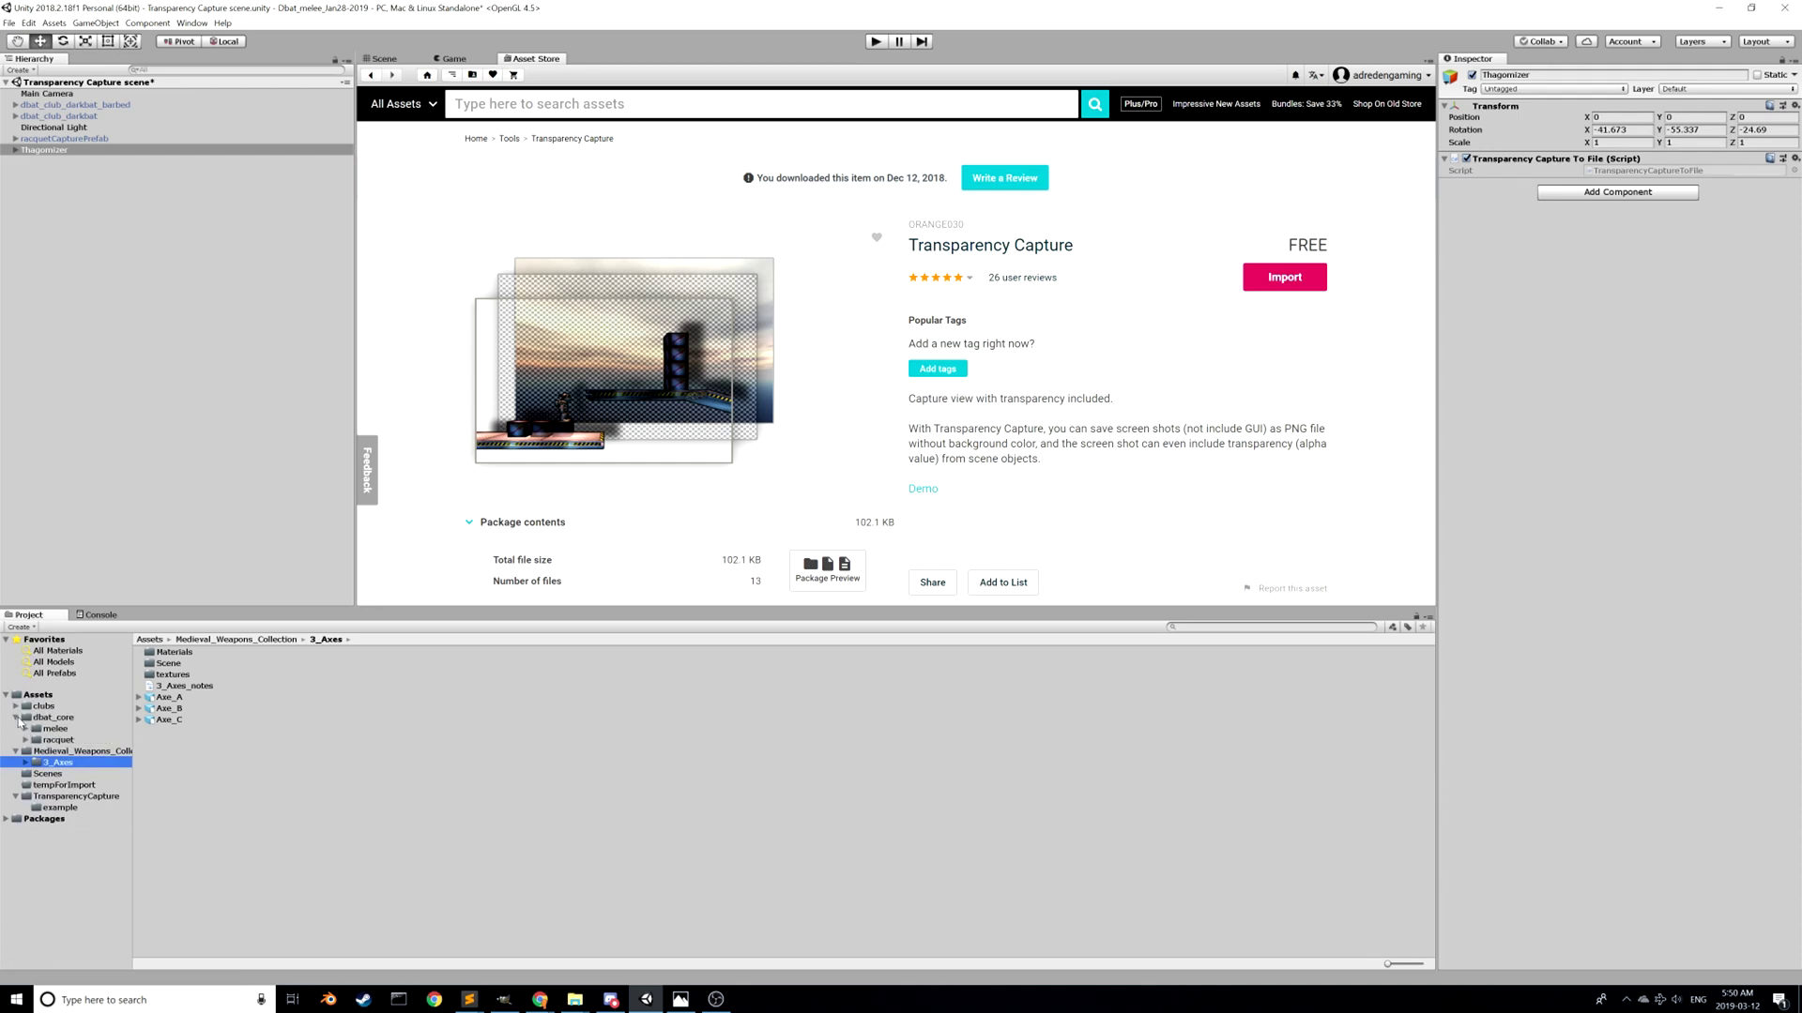
{"action": "left_click", "coordinate": [15, 718]}
{"action": "left_click", "coordinate": [15, 729]}
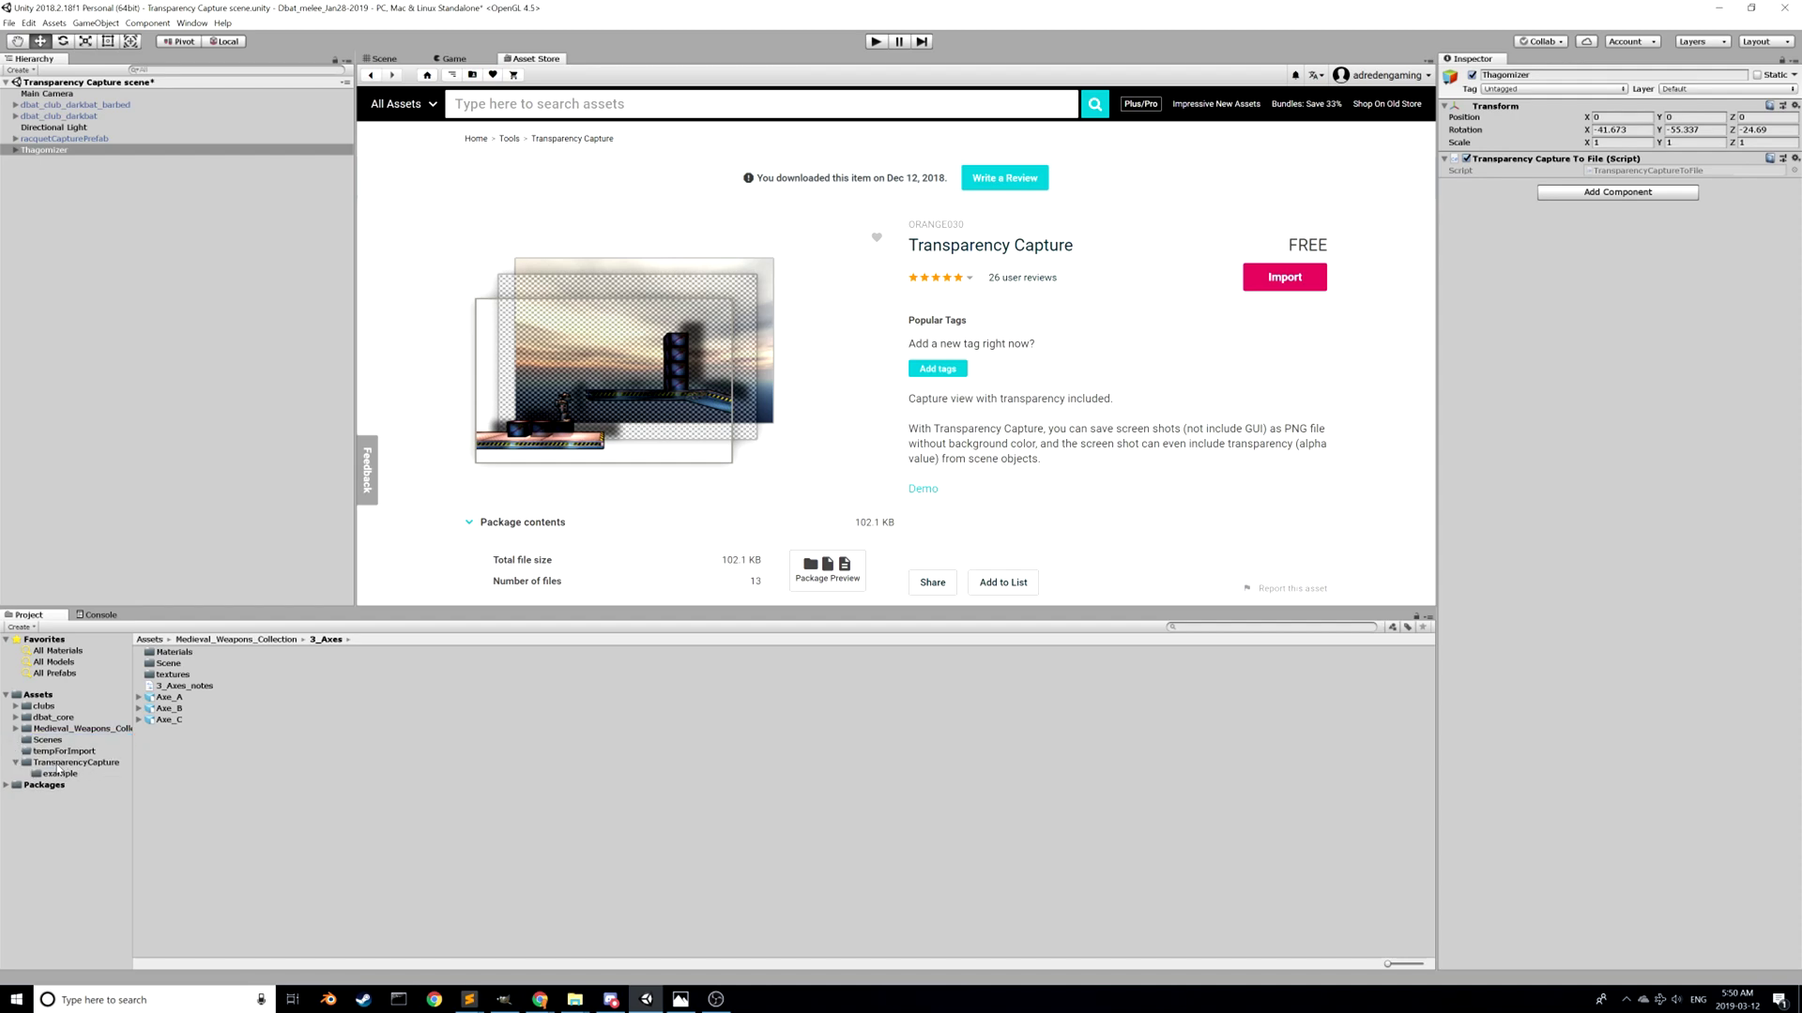
{"action": "left_click", "coordinate": [73, 765]}
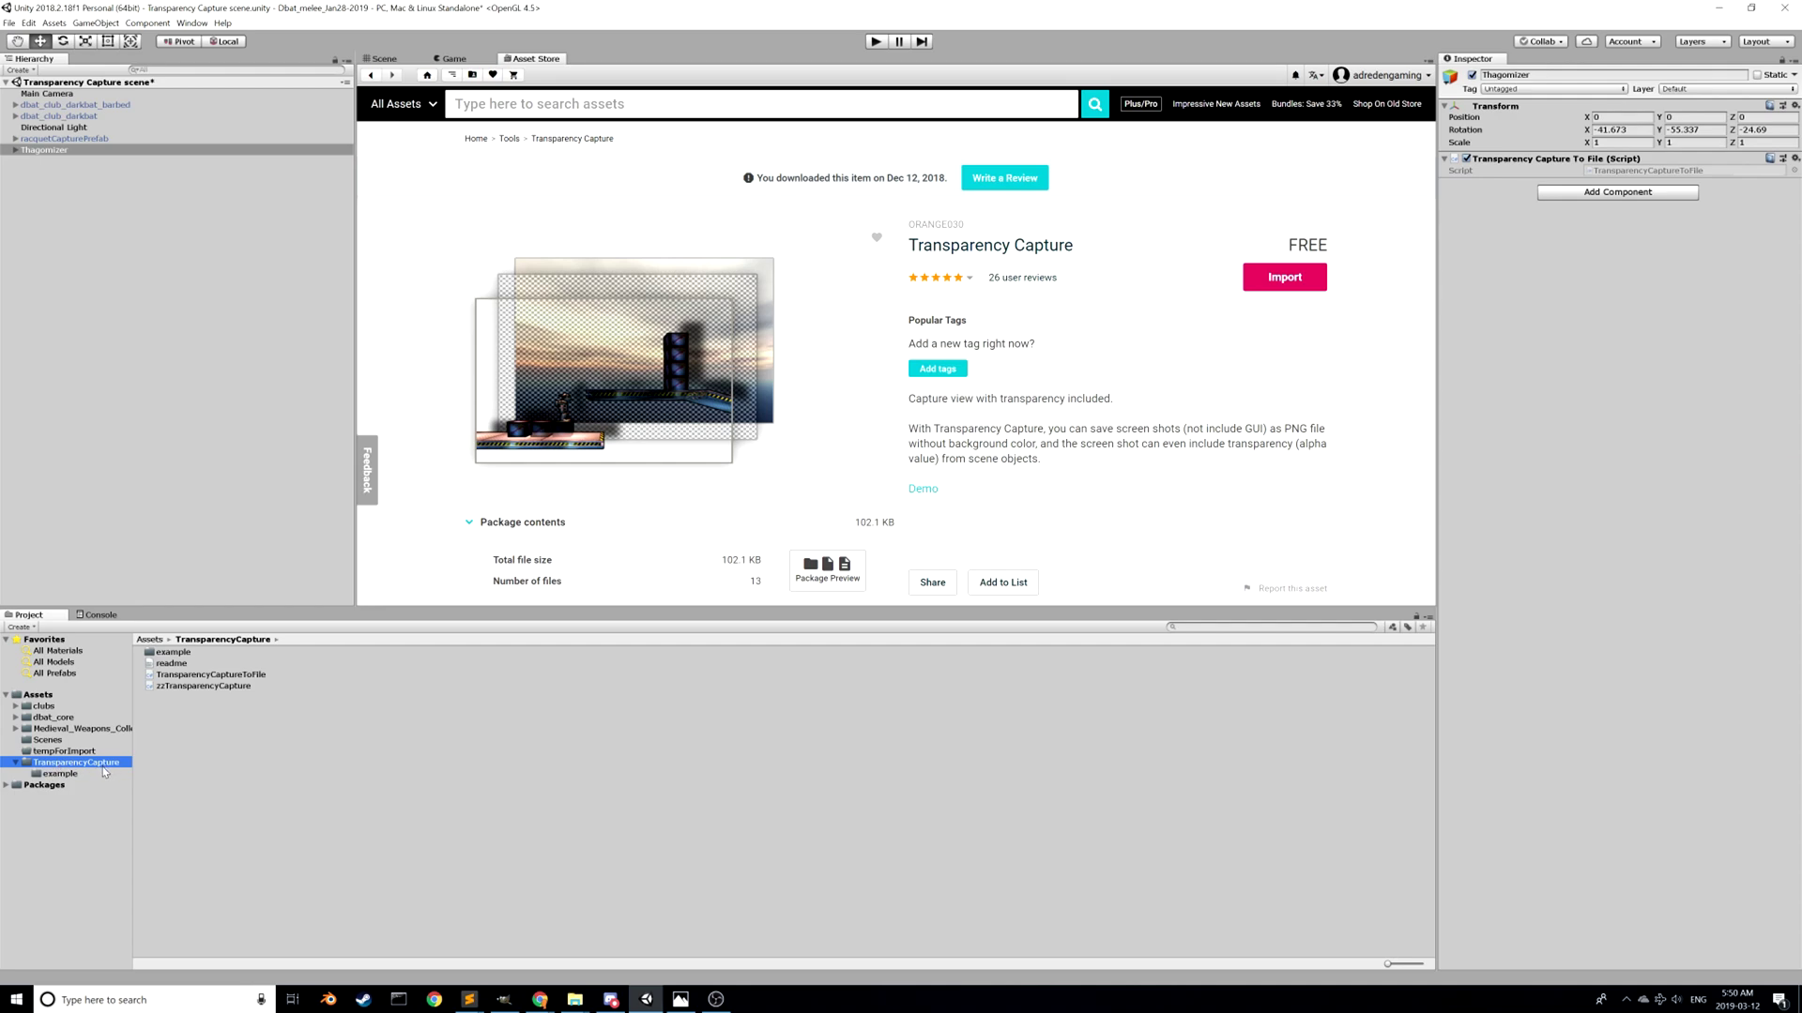
{"action": "left_click", "coordinate": [174, 664]}
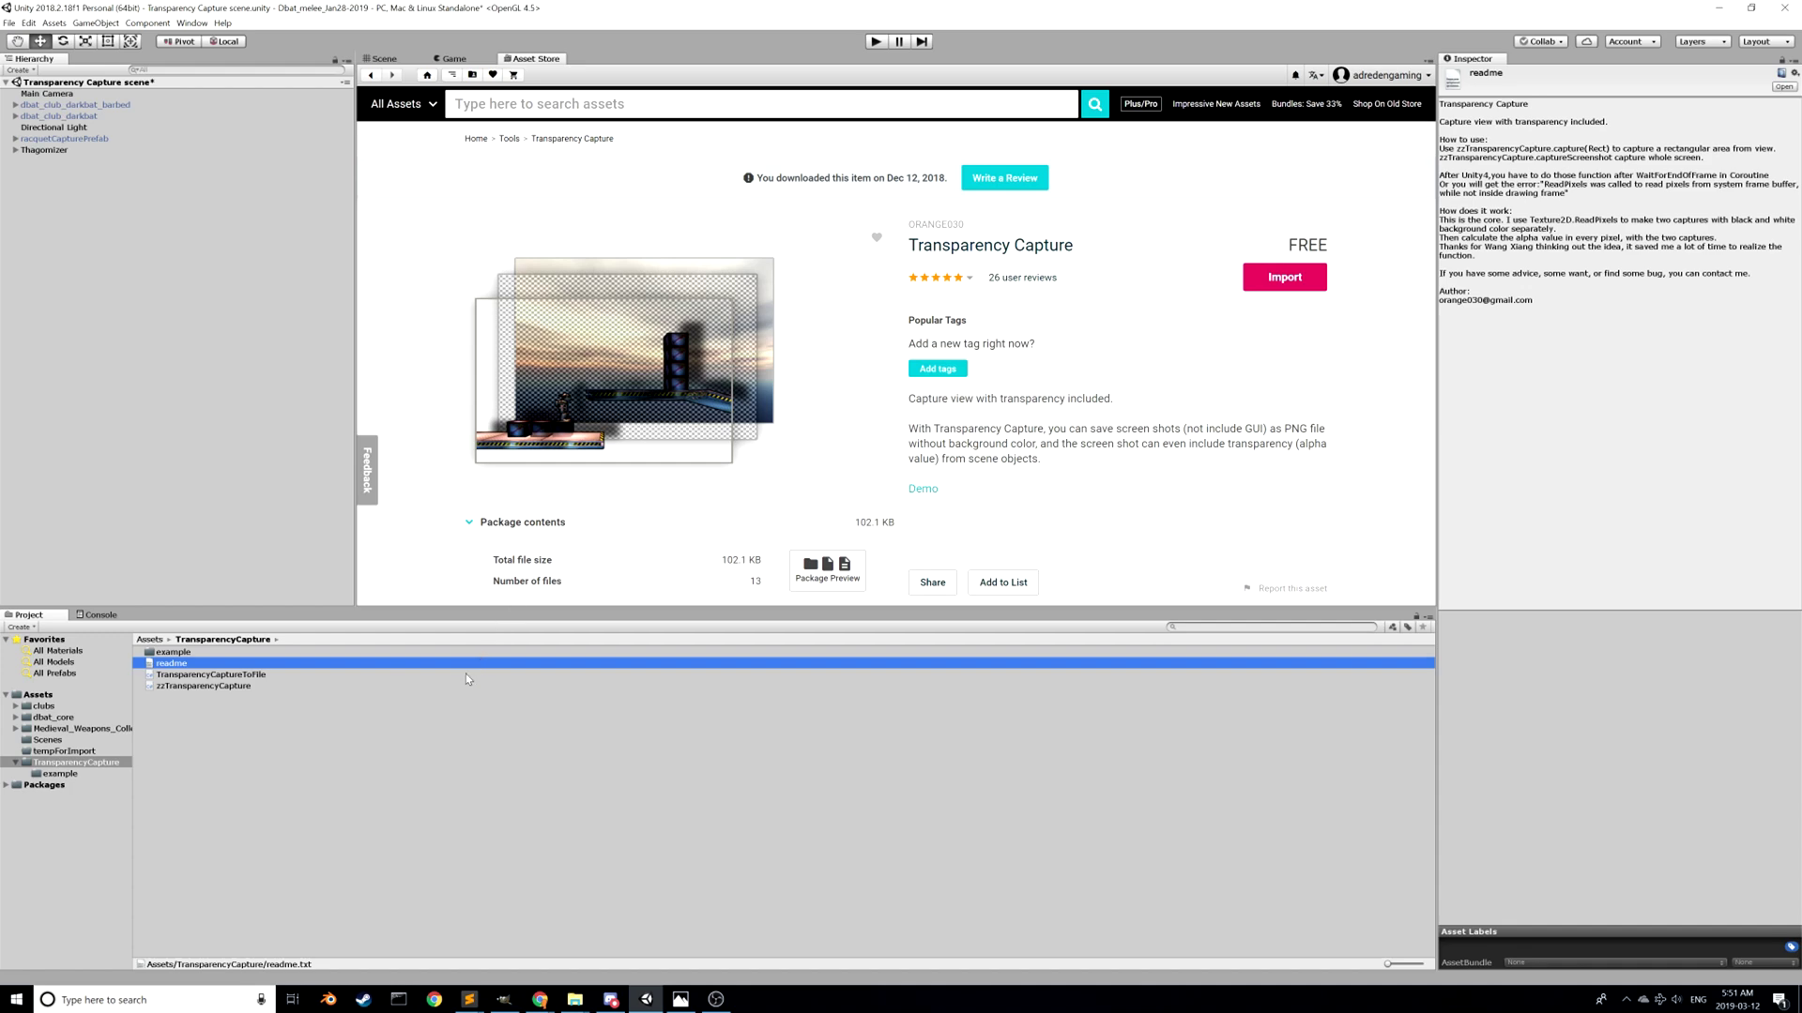
Step: Reselect the TransparencyCapture folder and return to the Scene view with the axe and camera
{"action": "left_click", "coordinate": [75, 762]}
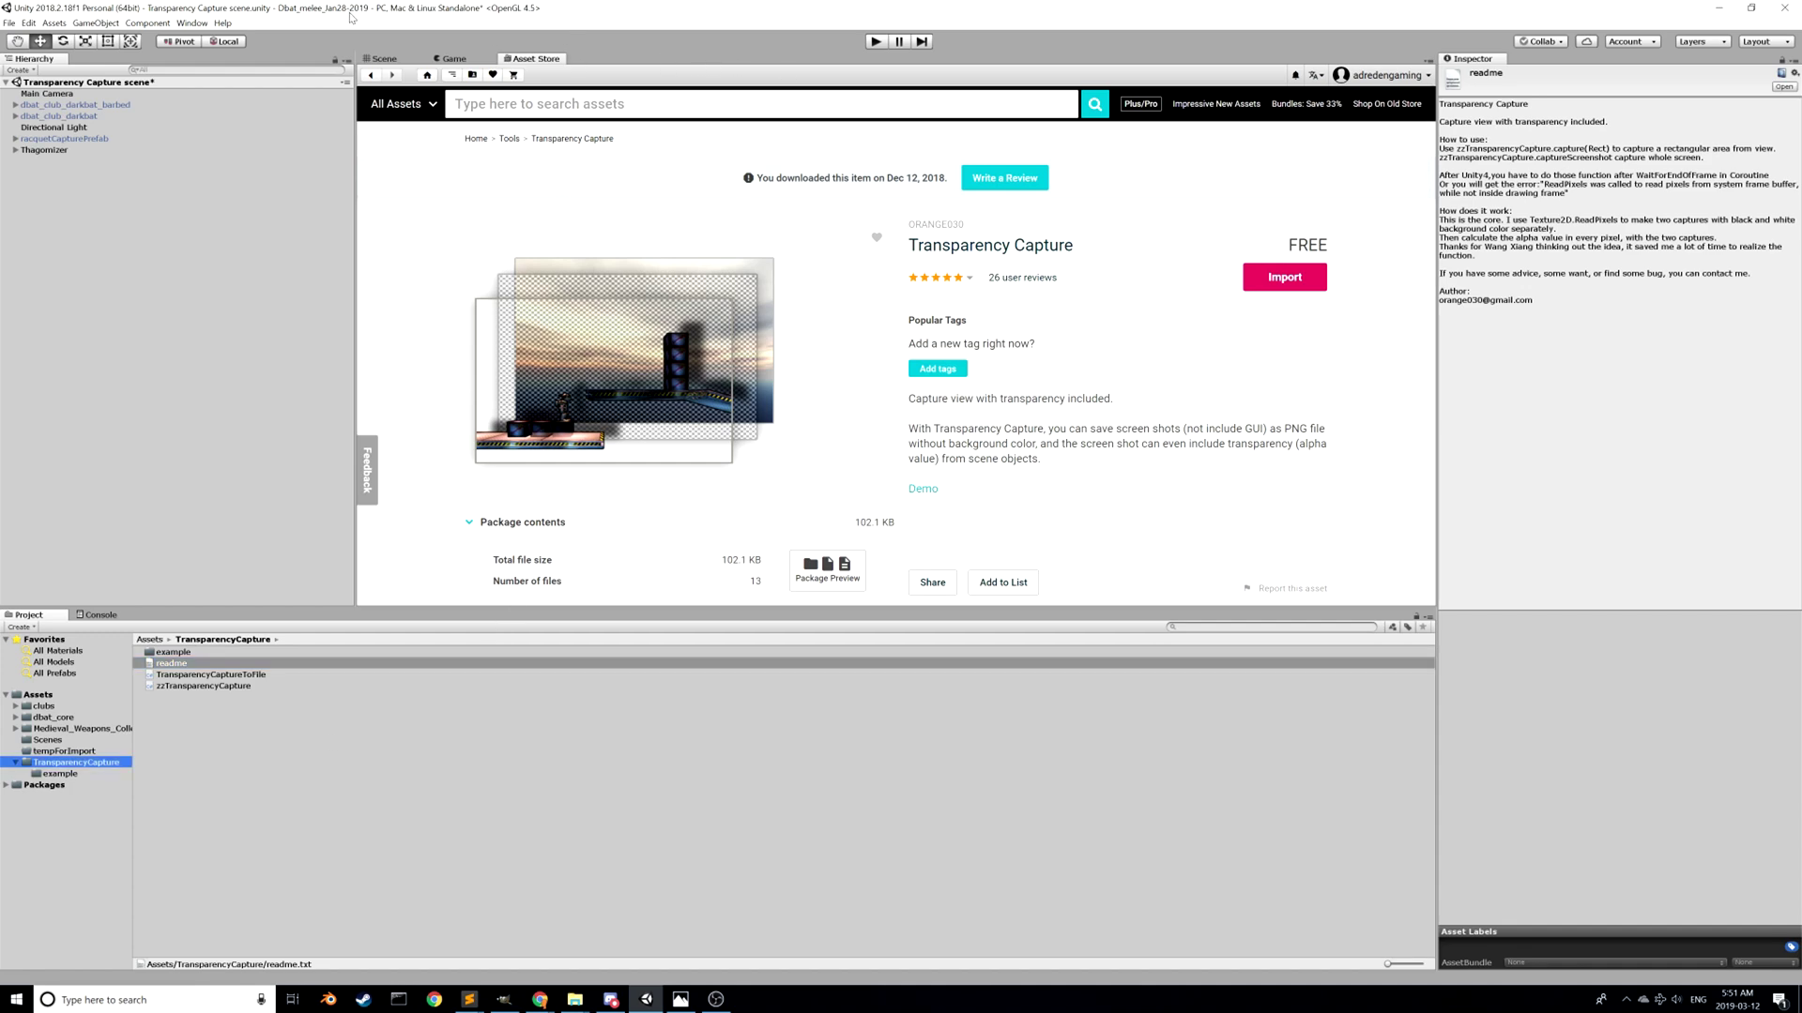
{"action": "left_click", "coordinate": [383, 58]}
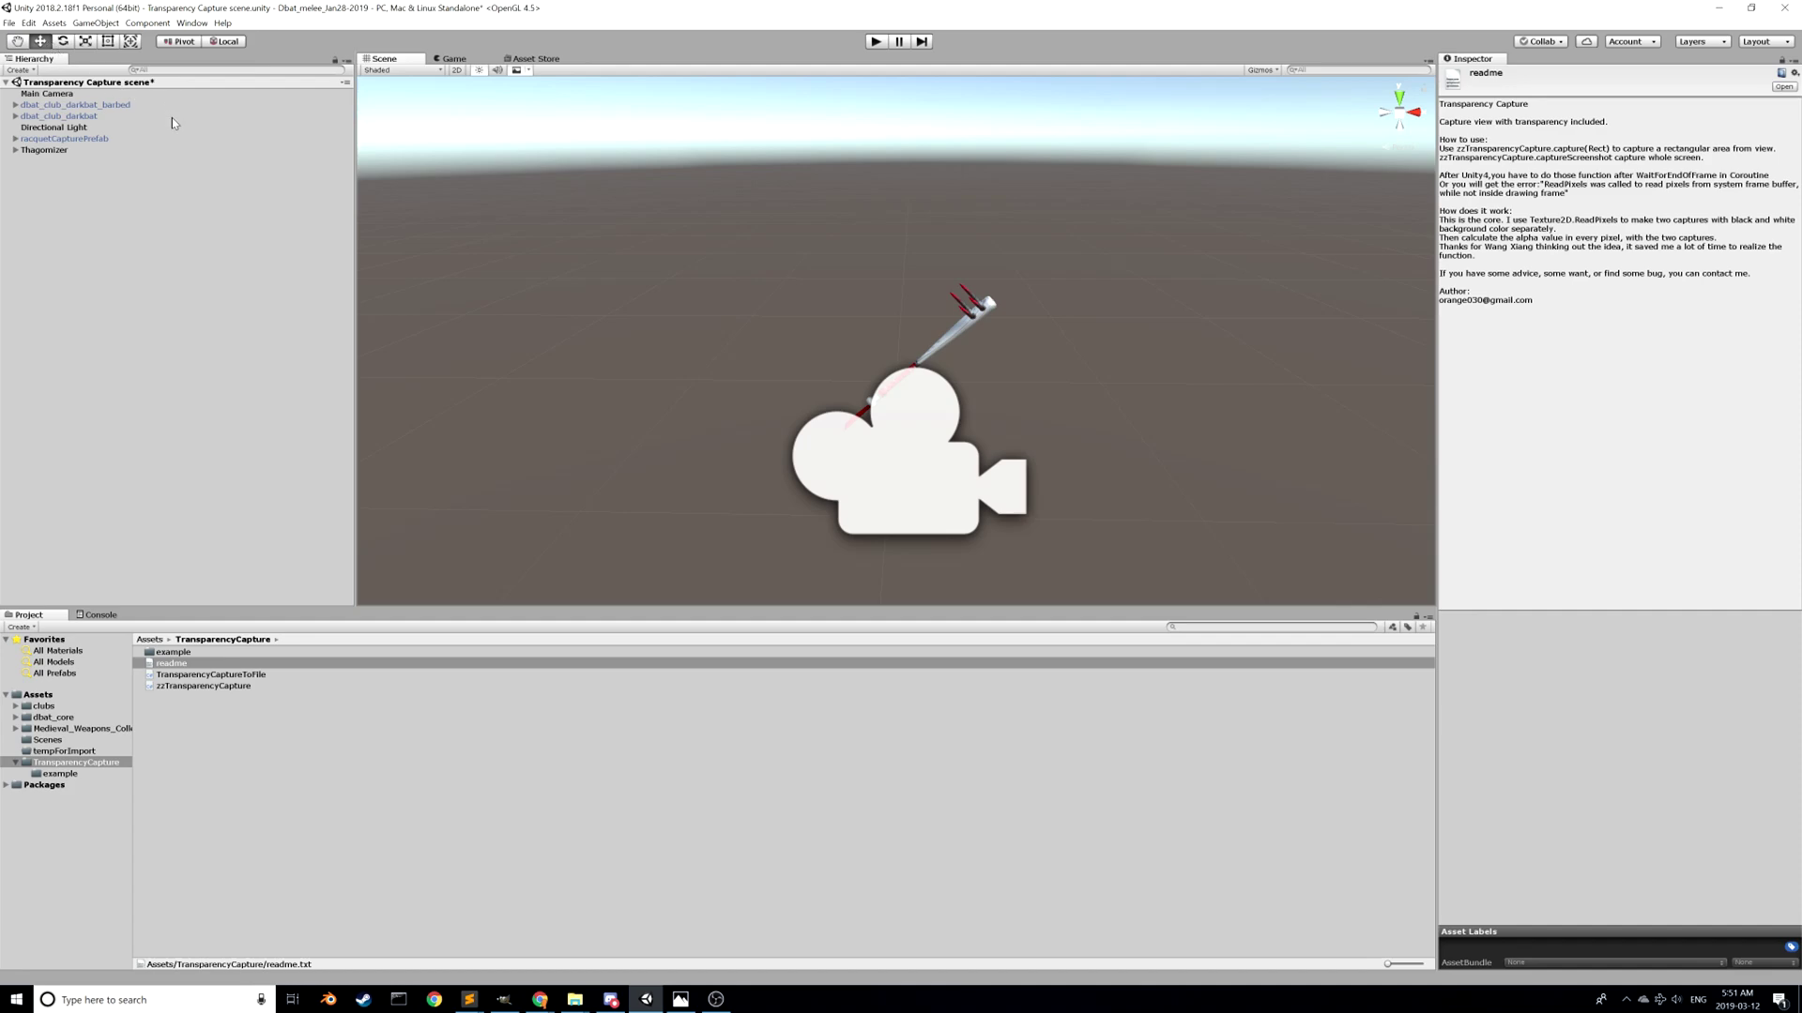
Step: Start a new empty scene, saving changes to the current scene first
{"action": "middle_click_drag", "start_coordinate": [825, 323], "coordinate": [879, 320]}
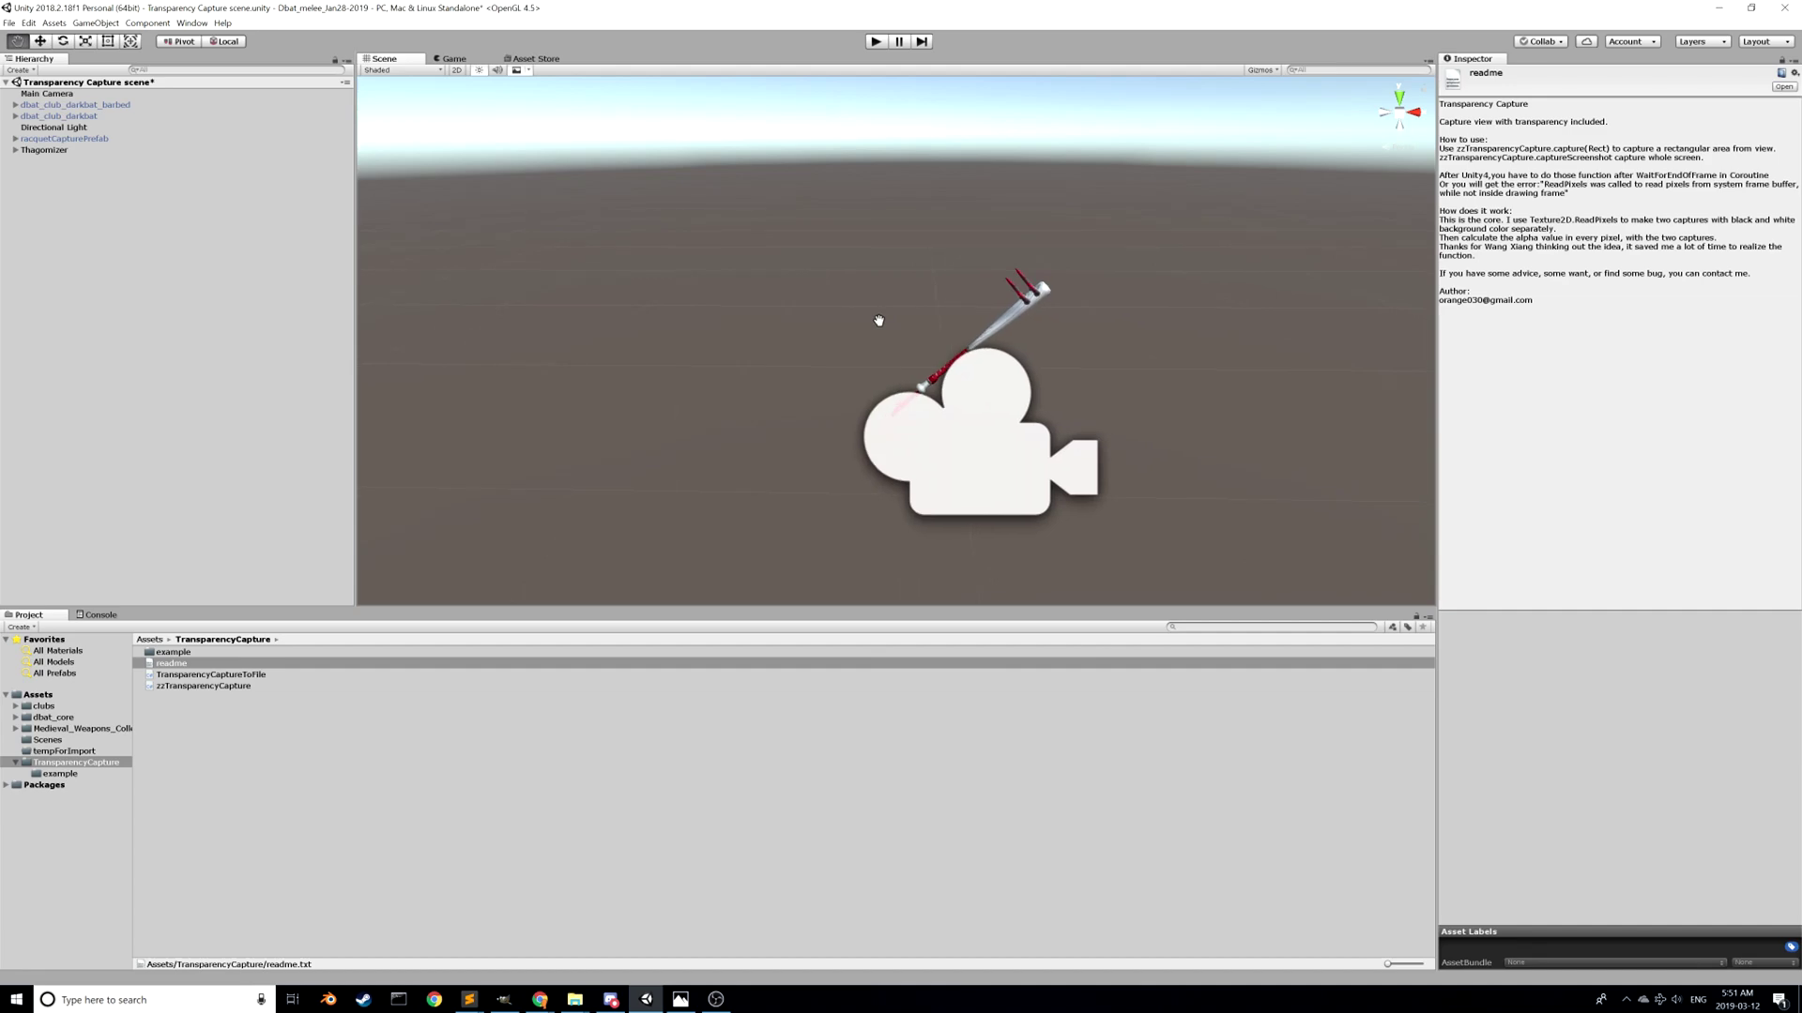
{"action": "left_click", "coordinate": [9, 23]}
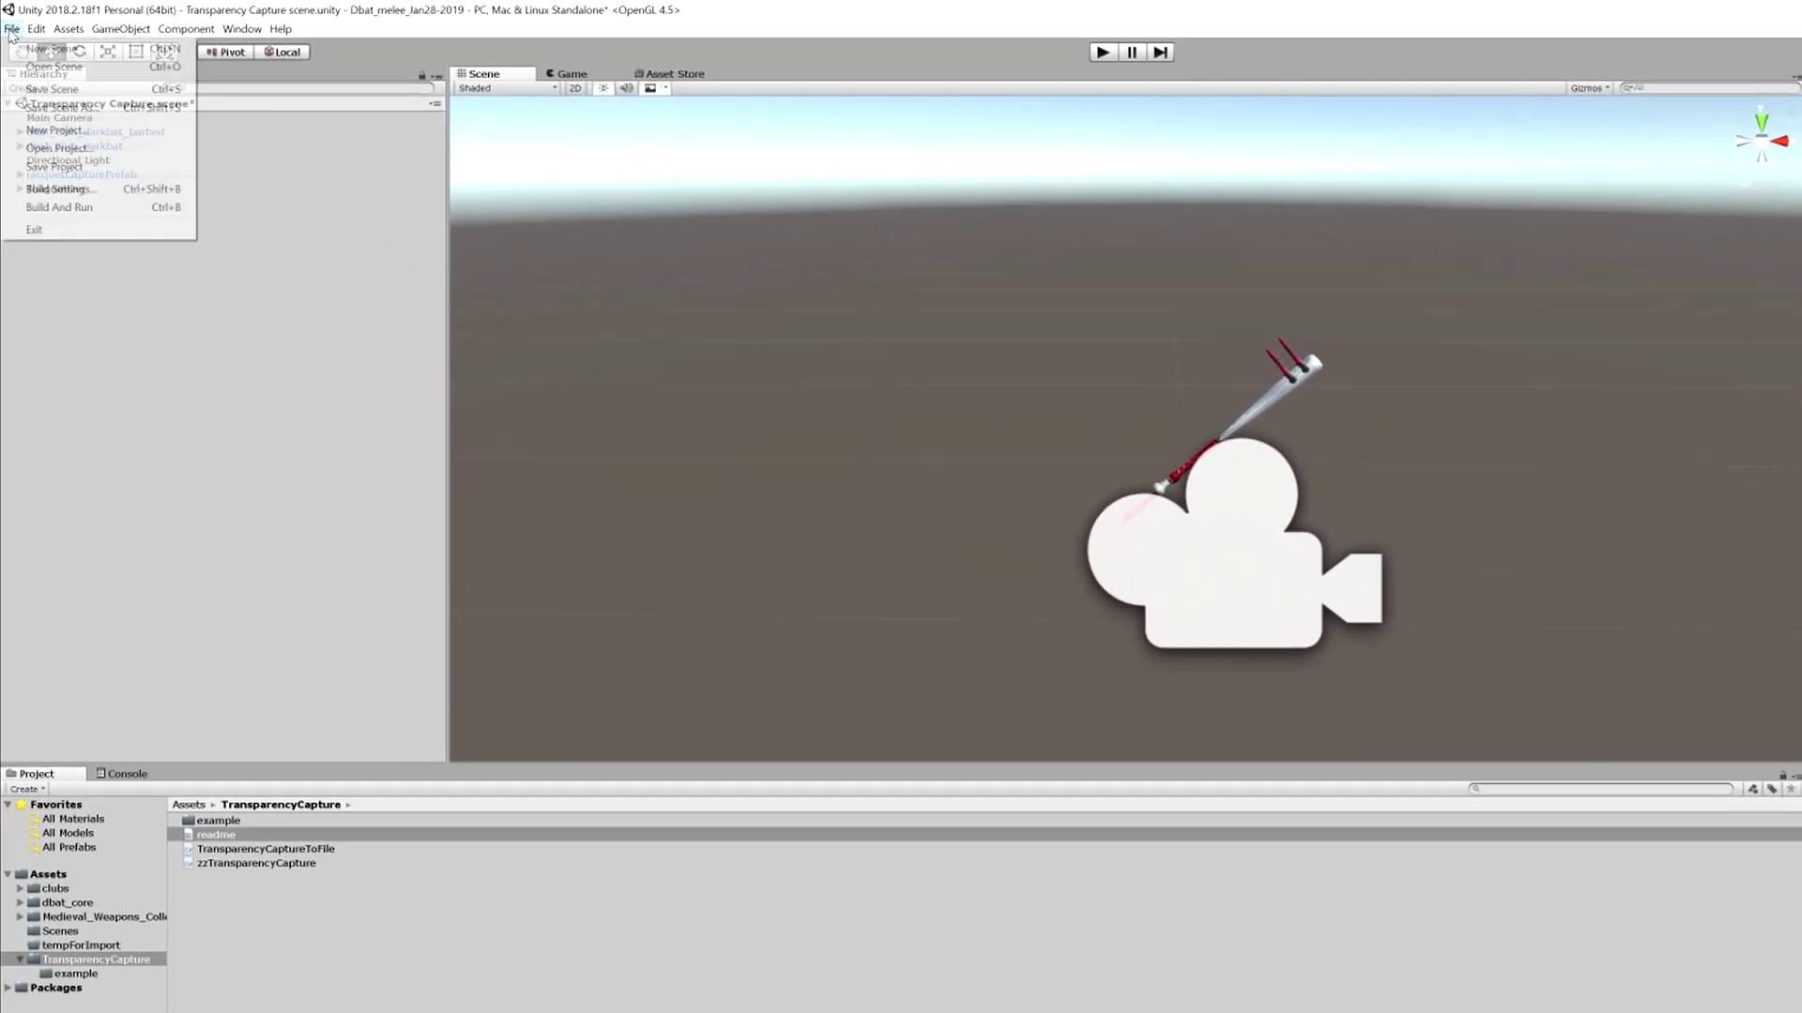
{"action": "left_click", "coordinate": [53, 49]}
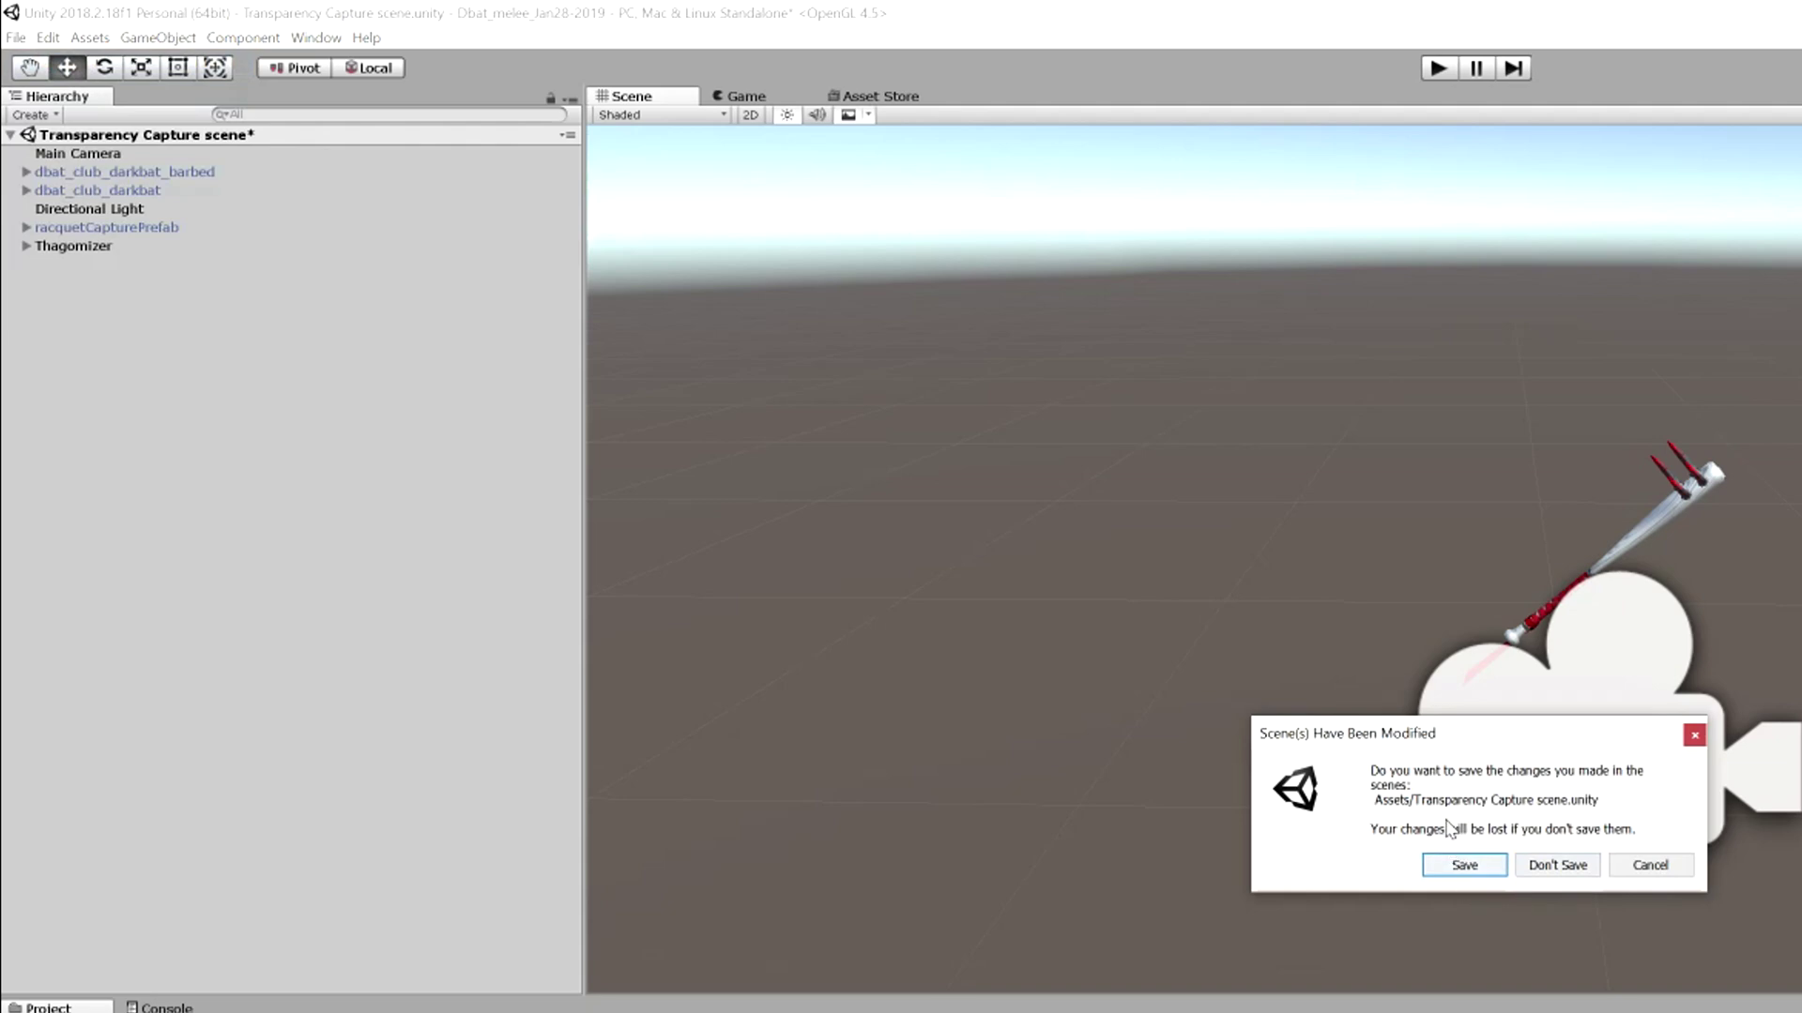
{"action": "left_click", "coordinate": [1461, 865]}
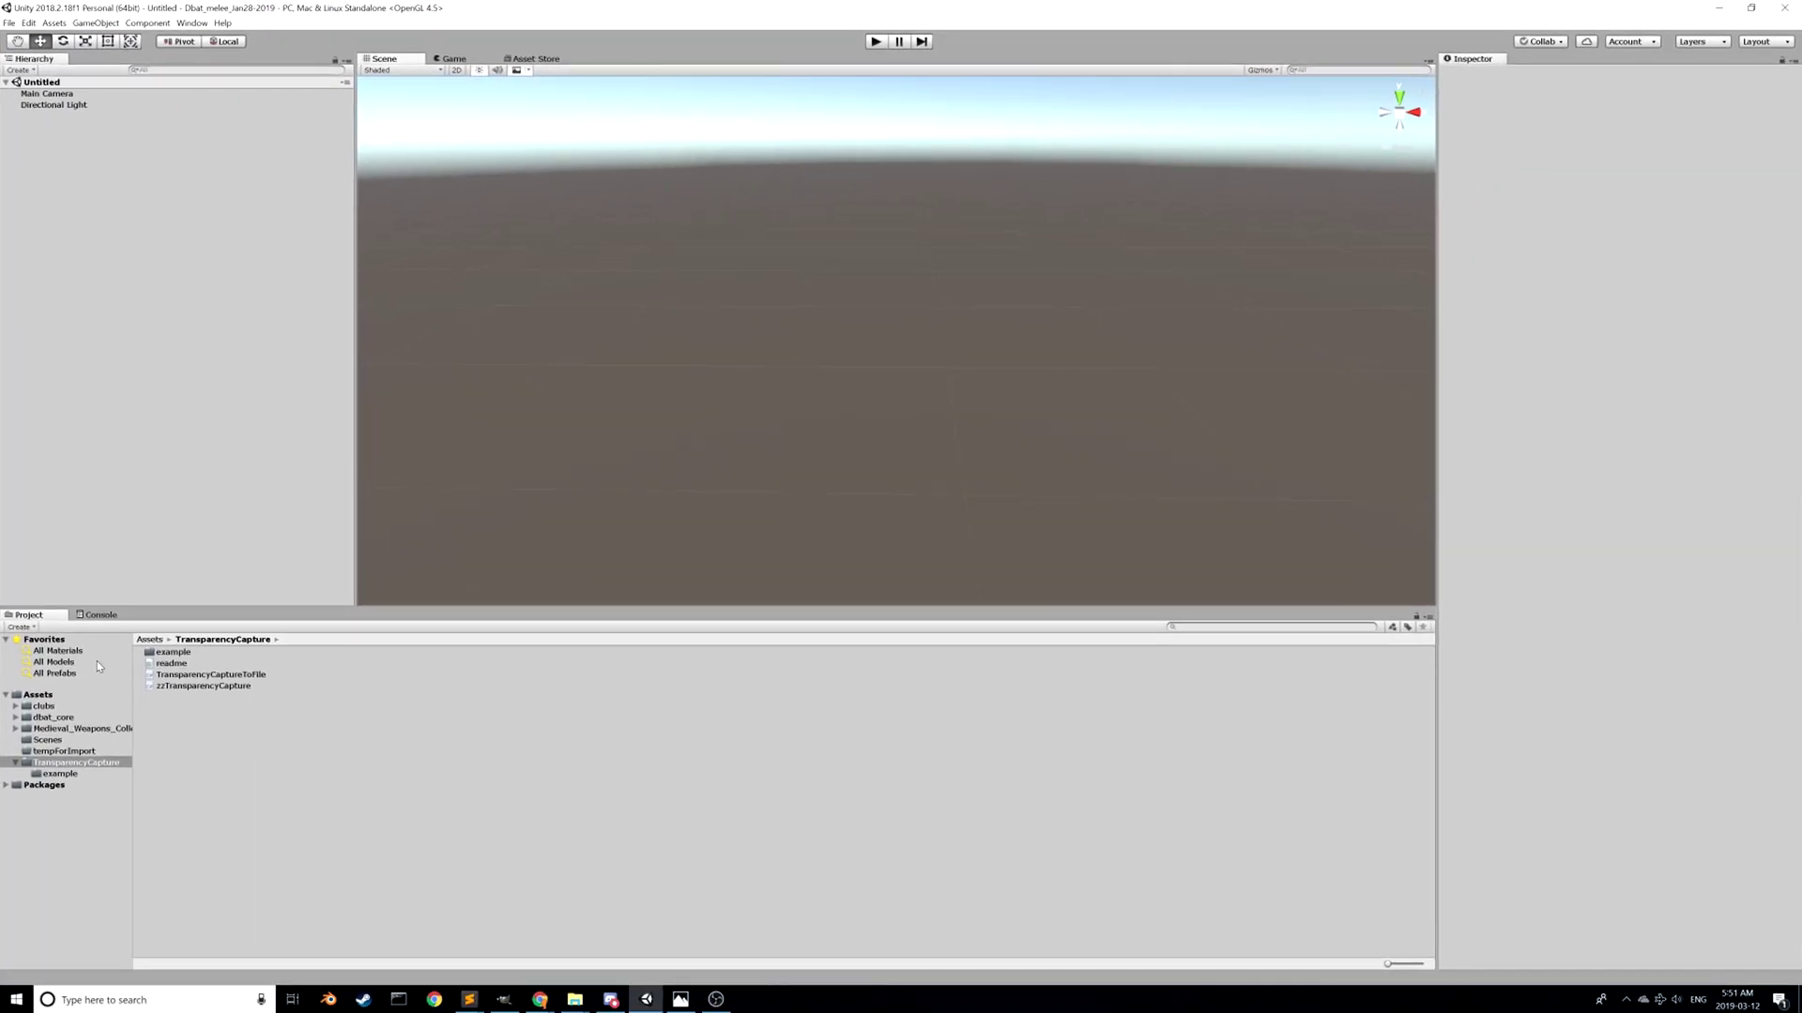
Step: Save the untitled scene as 'tut' in the Assets folder and select it
{"action": "left_click", "coordinate": [40, 695]}
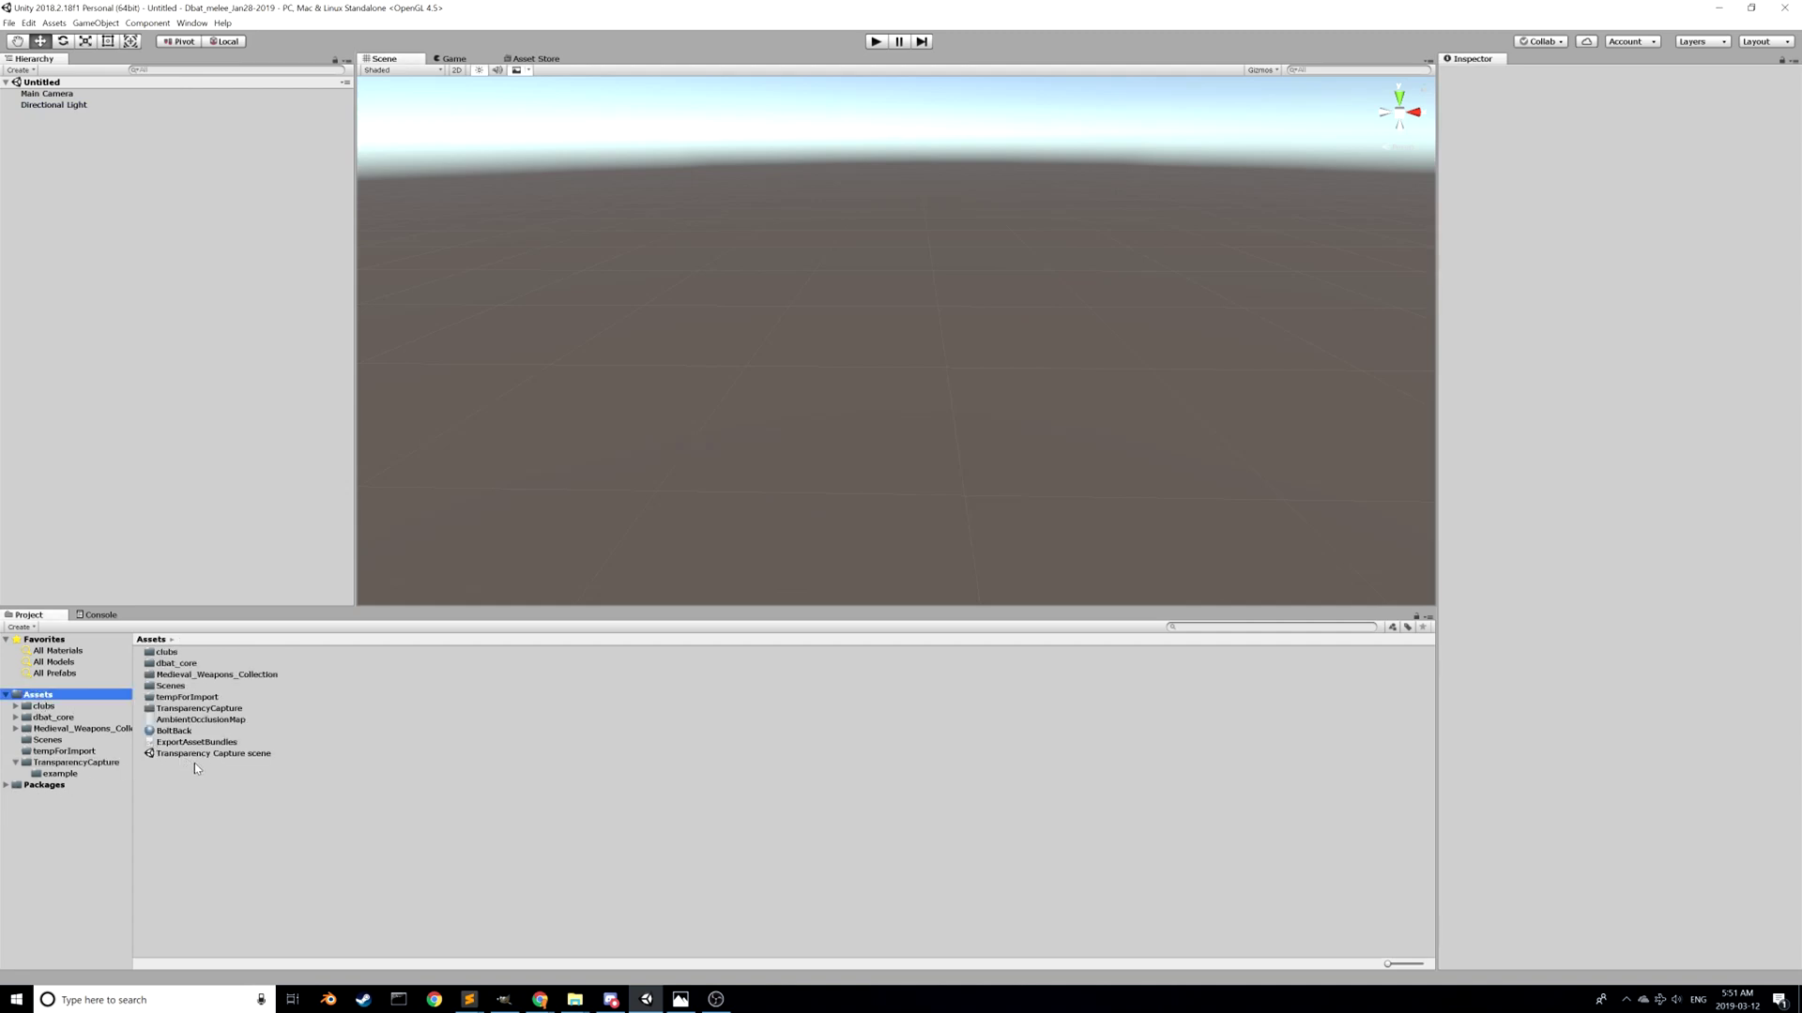
{"action": "left_click", "coordinate": [9, 23]}
{"action": "left_click", "coordinate": [31, 303]}
{"action": "left_click", "coordinate": [9, 23]}
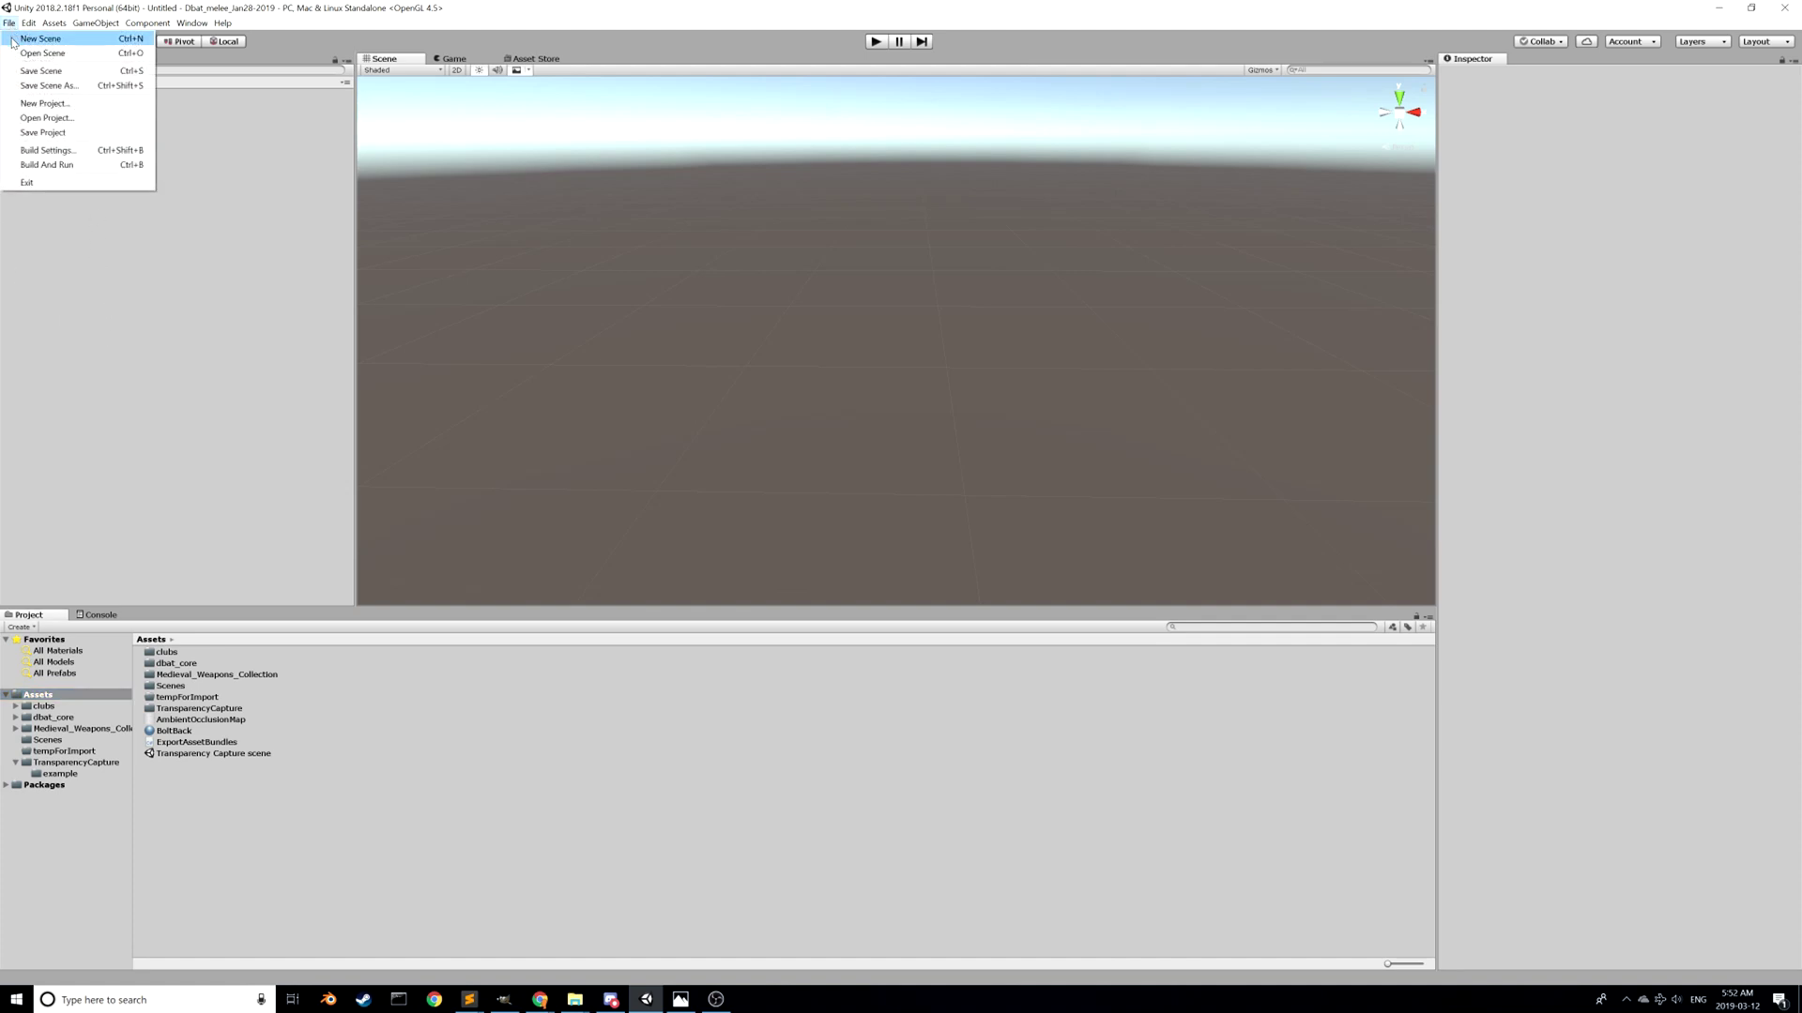
{"action": "left_click", "coordinate": [54, 75]}
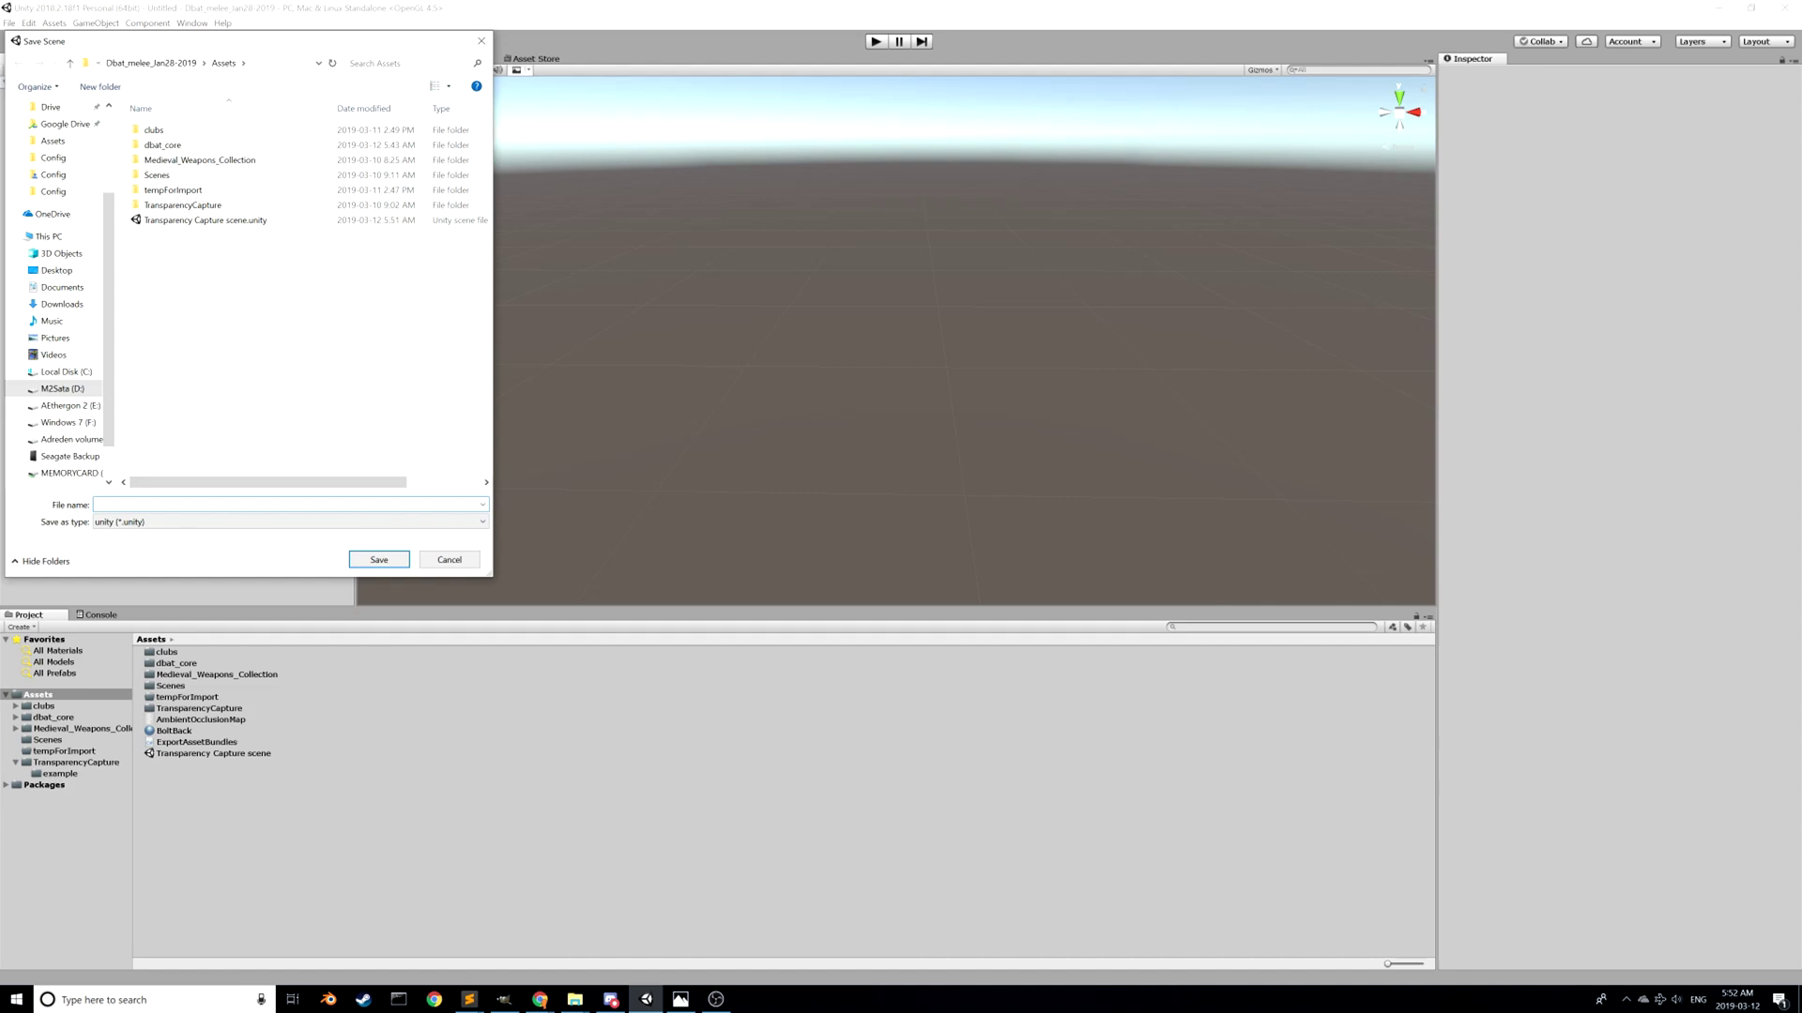
{"action": "type", "text": "tut"}
{"action": "key", "text": "Return"}
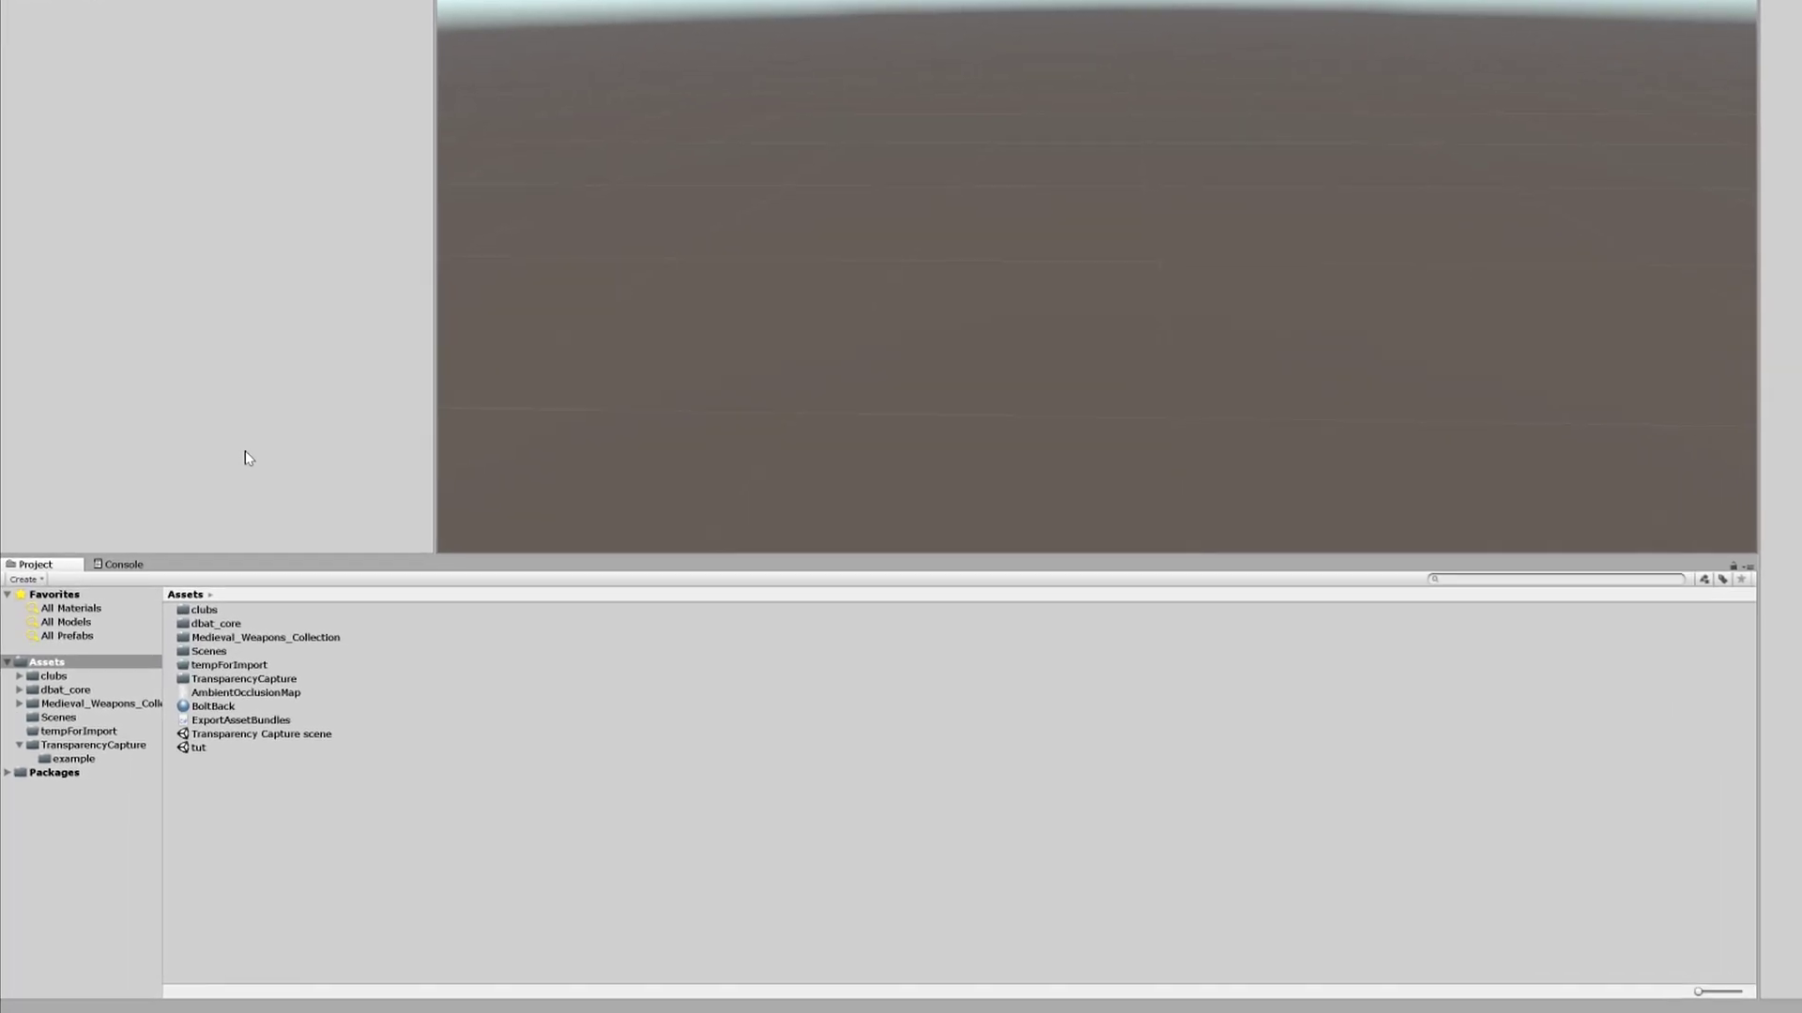
{"action": "left_click", "coordinate": [240, 731]}
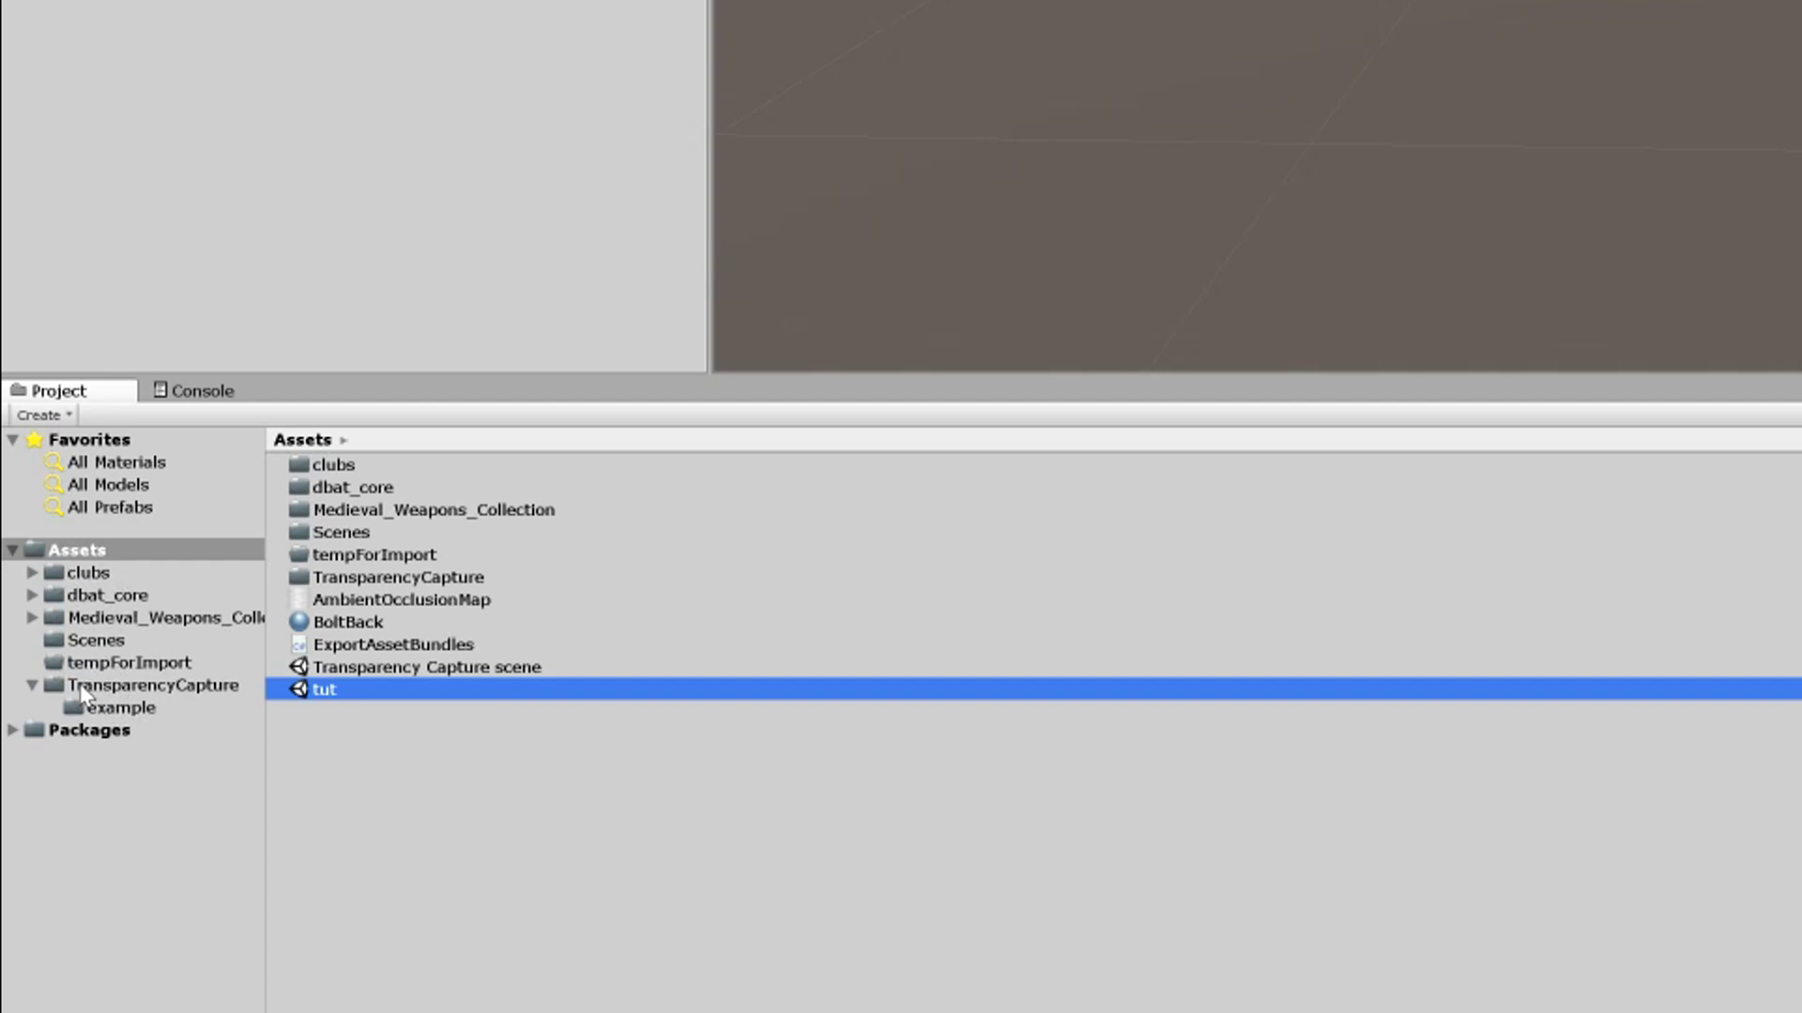
Step: Expand Medieval_Weapons_Collection and 3_Axes, then show the textures folder contents
{"action": "left_click", "coordinate": [32, 686]}
{"action": "left_click", "coordinate": [32, 686]}
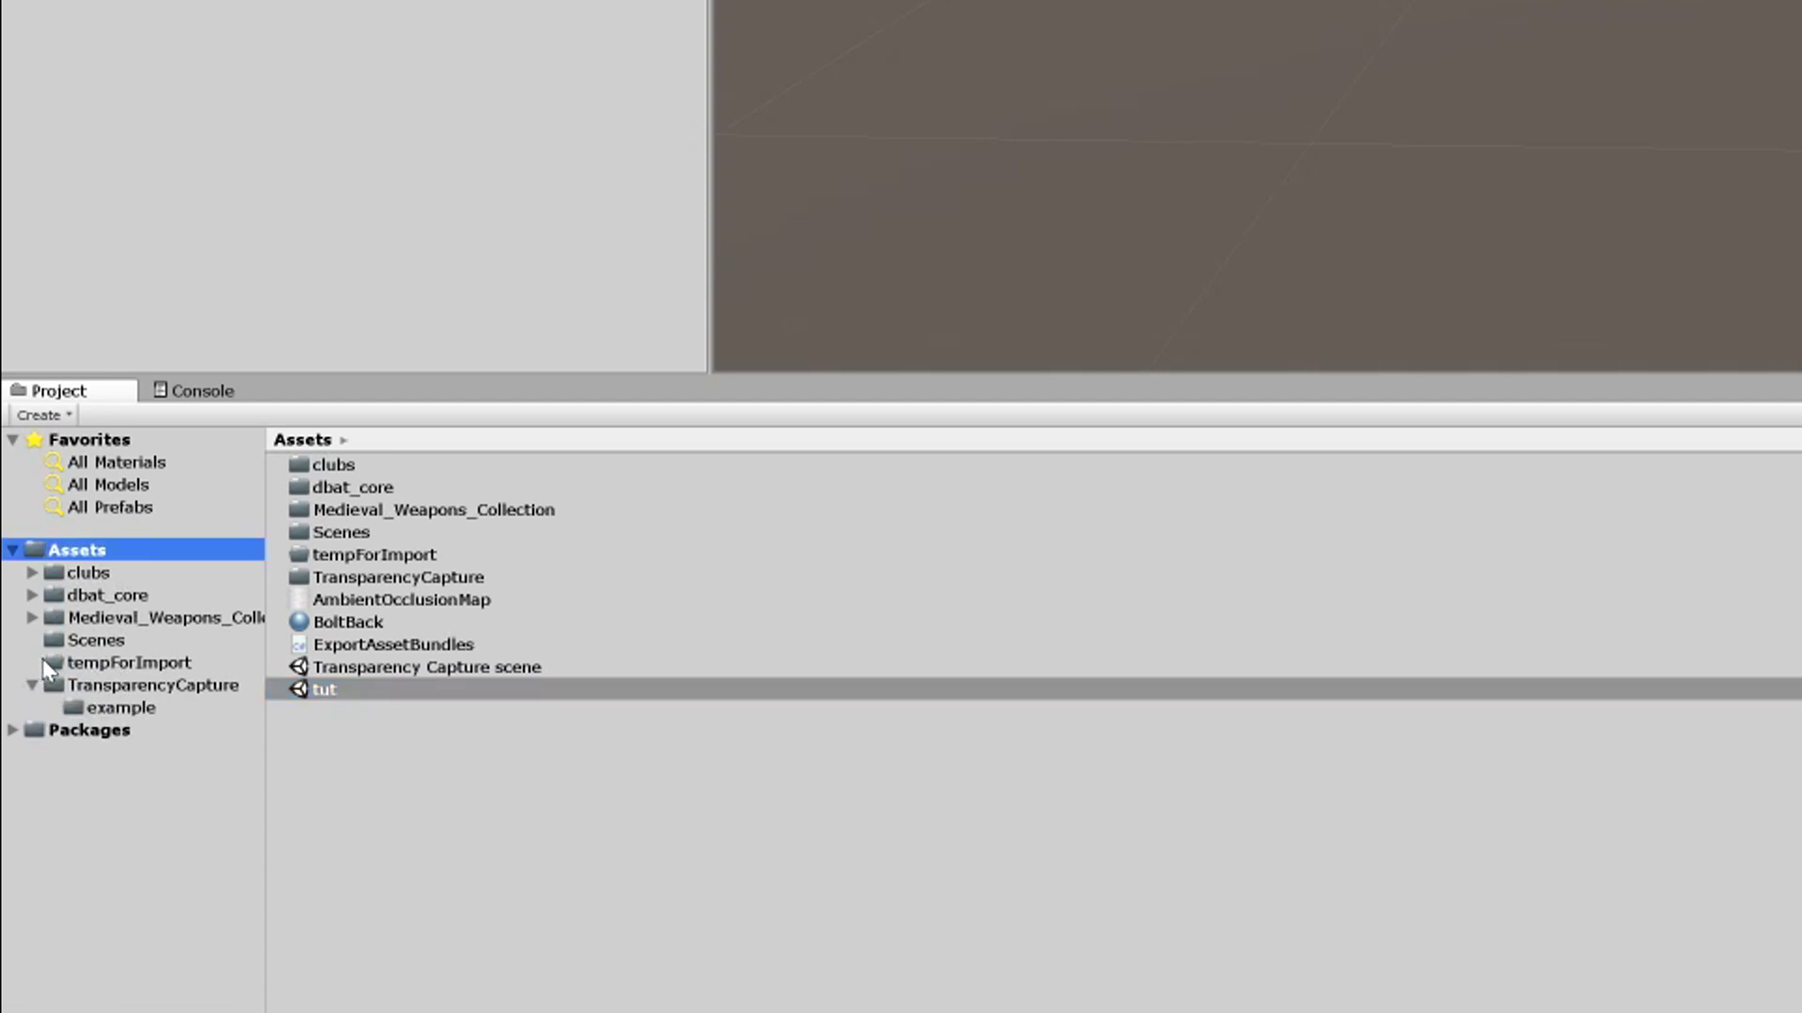
{"action": "left_click", "coordinate": [31, 617]}
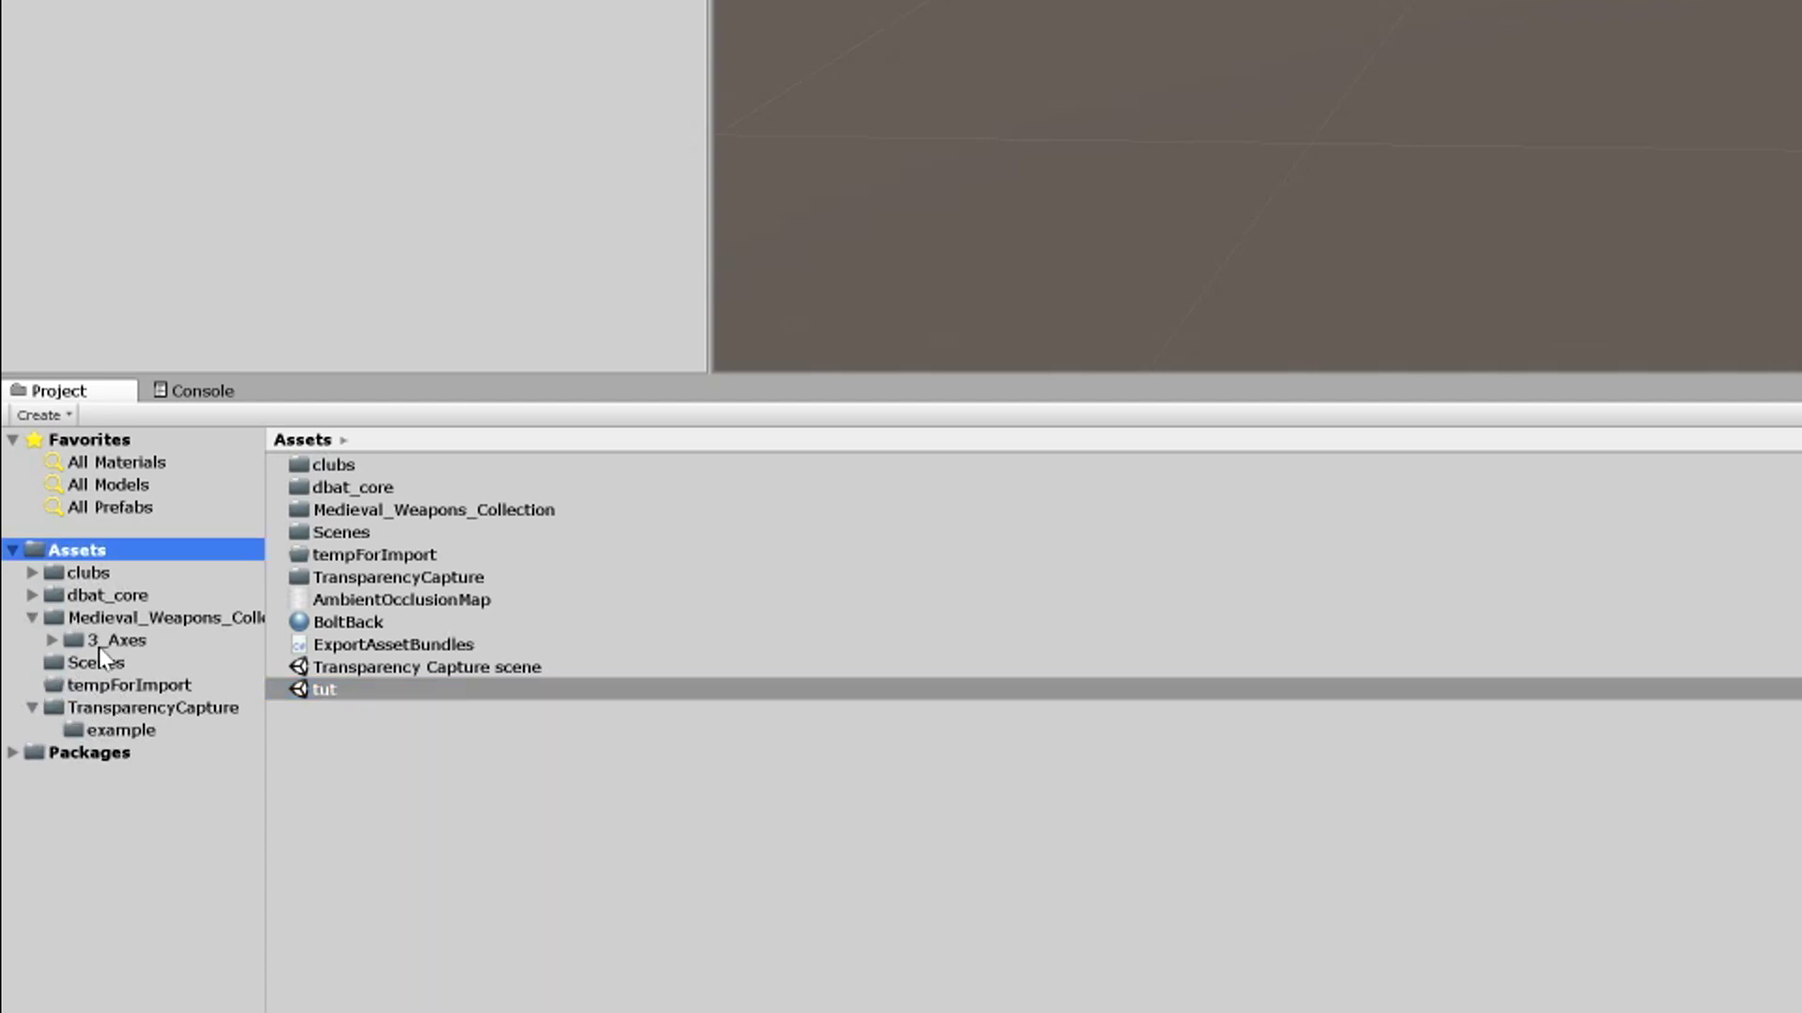
{"action": "left_click", "coordinate": [53, 640]}
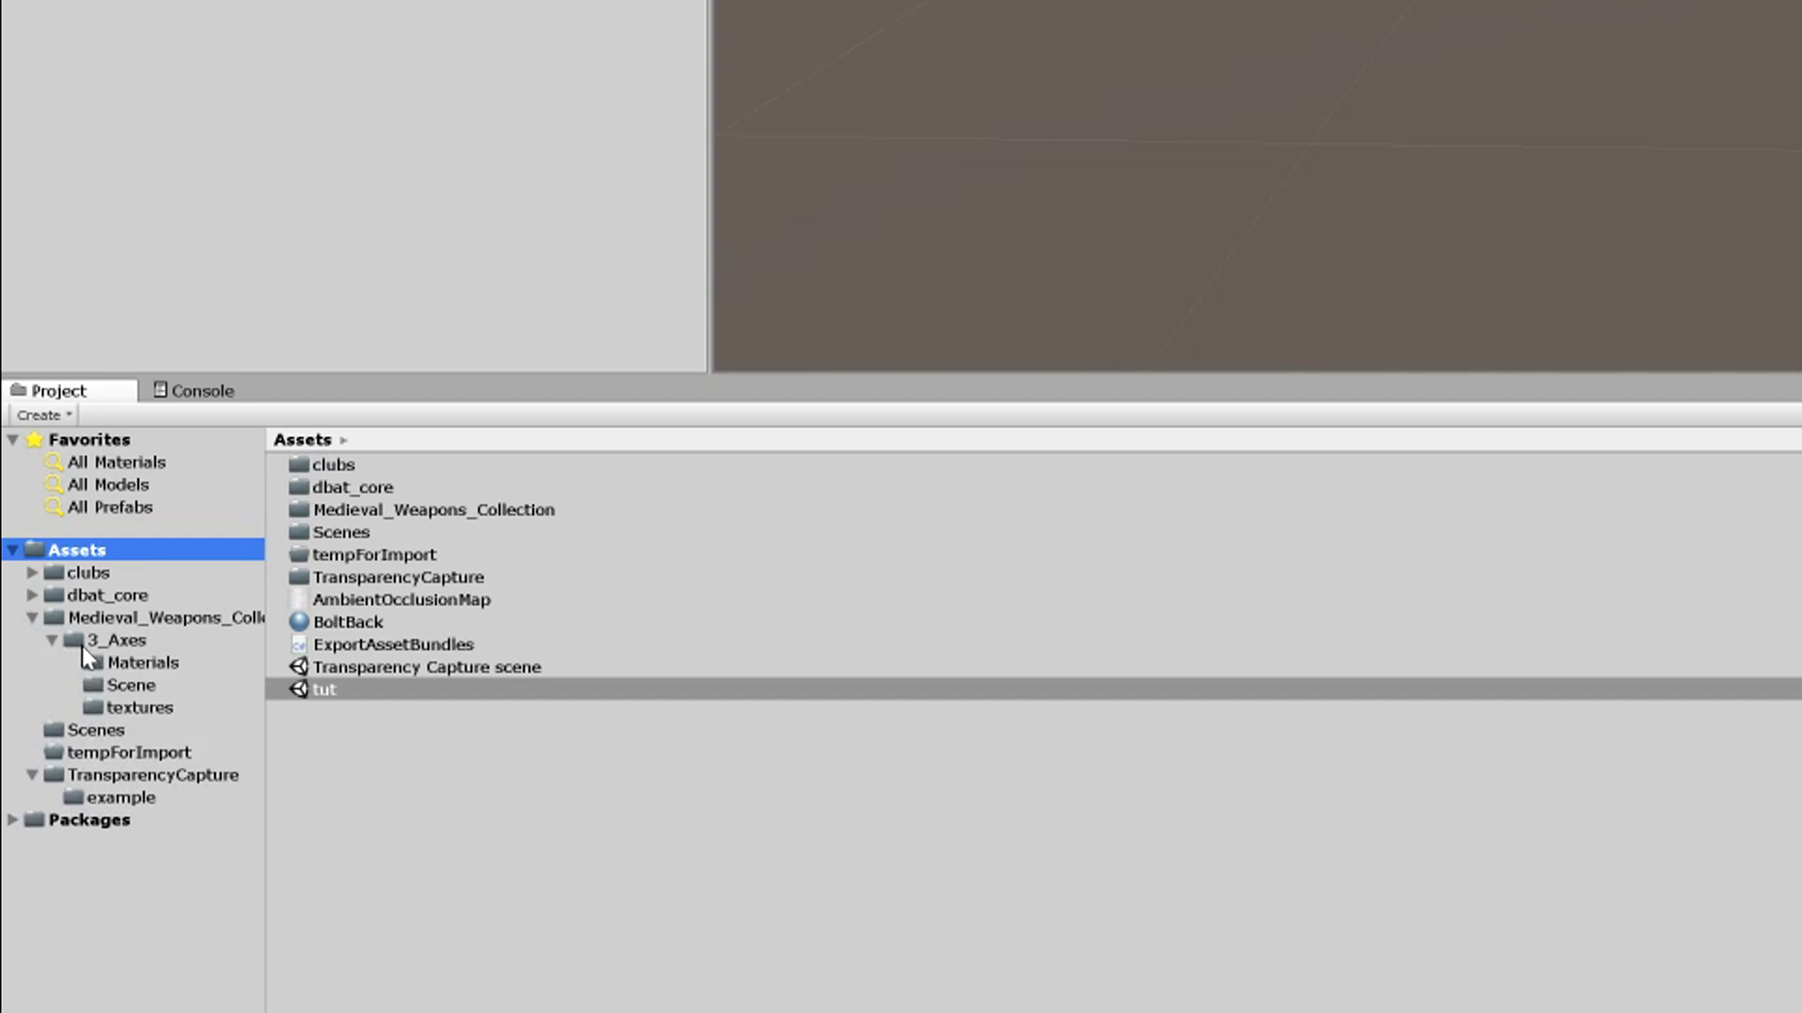
{"action": "left_click", "coordinate": [103, 708]}
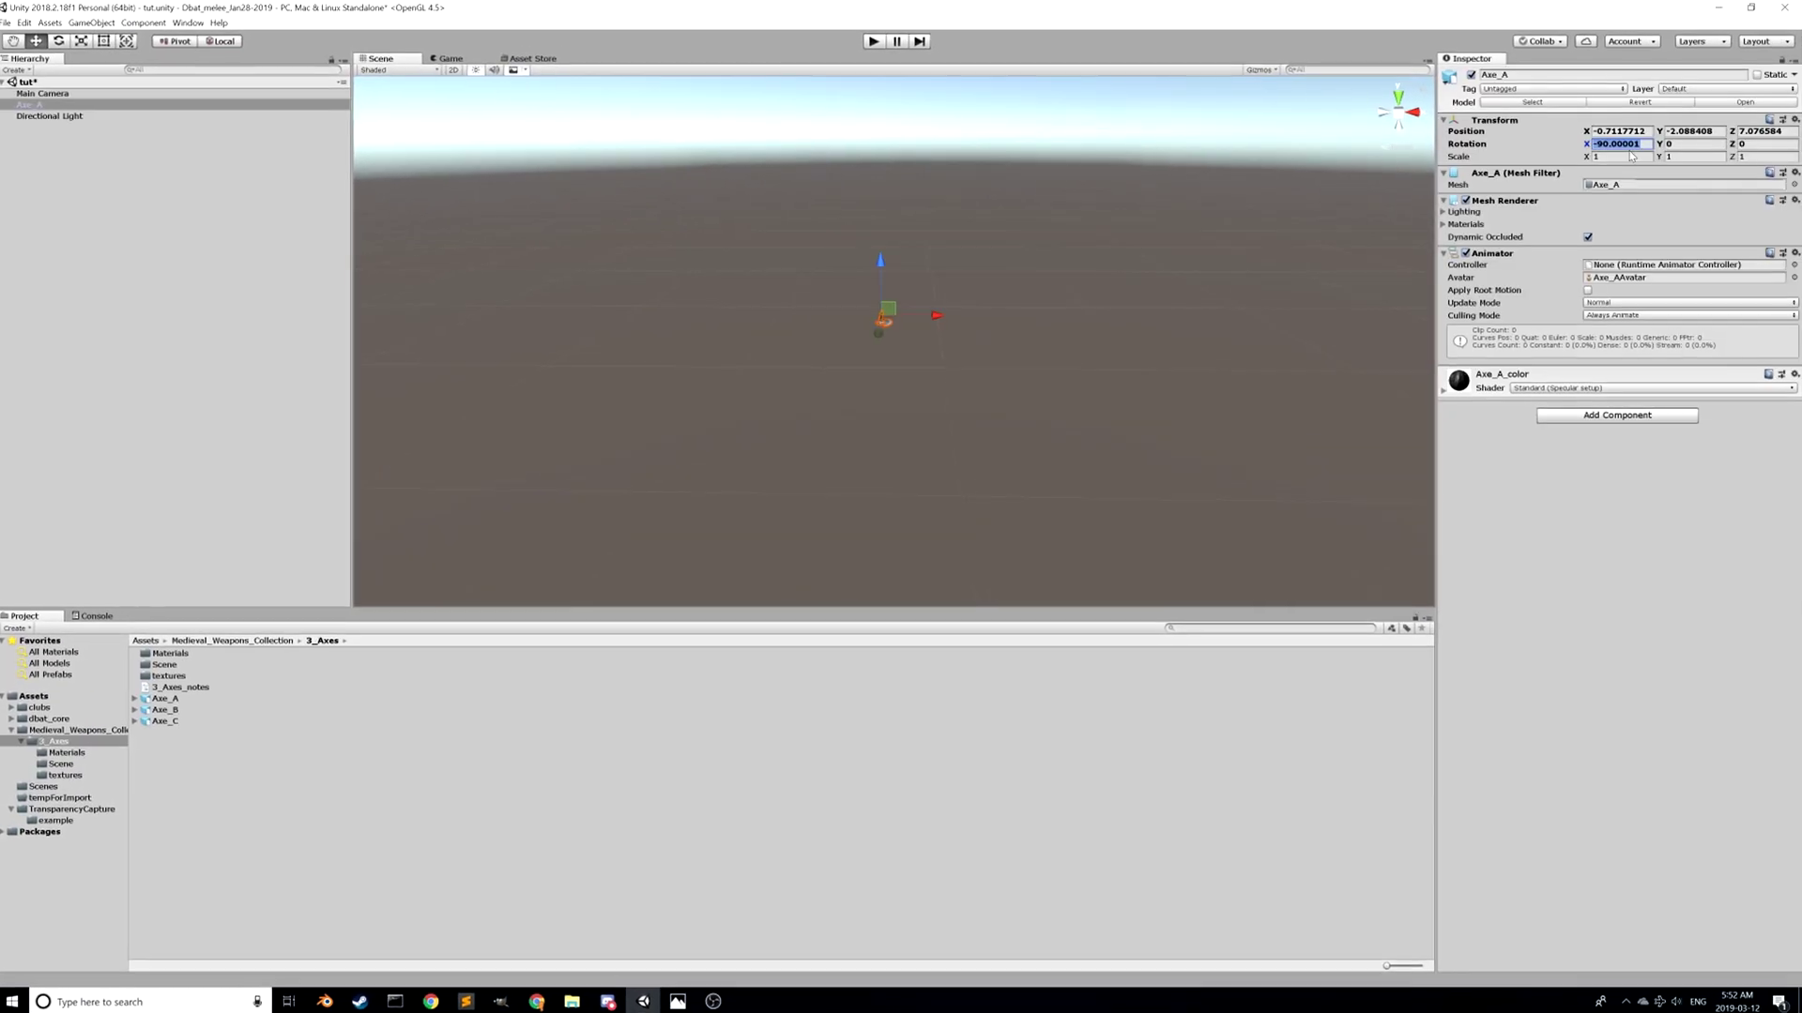
Step: Set Axe_A Rotation X to 0 and its Position X, Y, Z to 0
{"action": "left_click", "coordinate": [81, 700]}
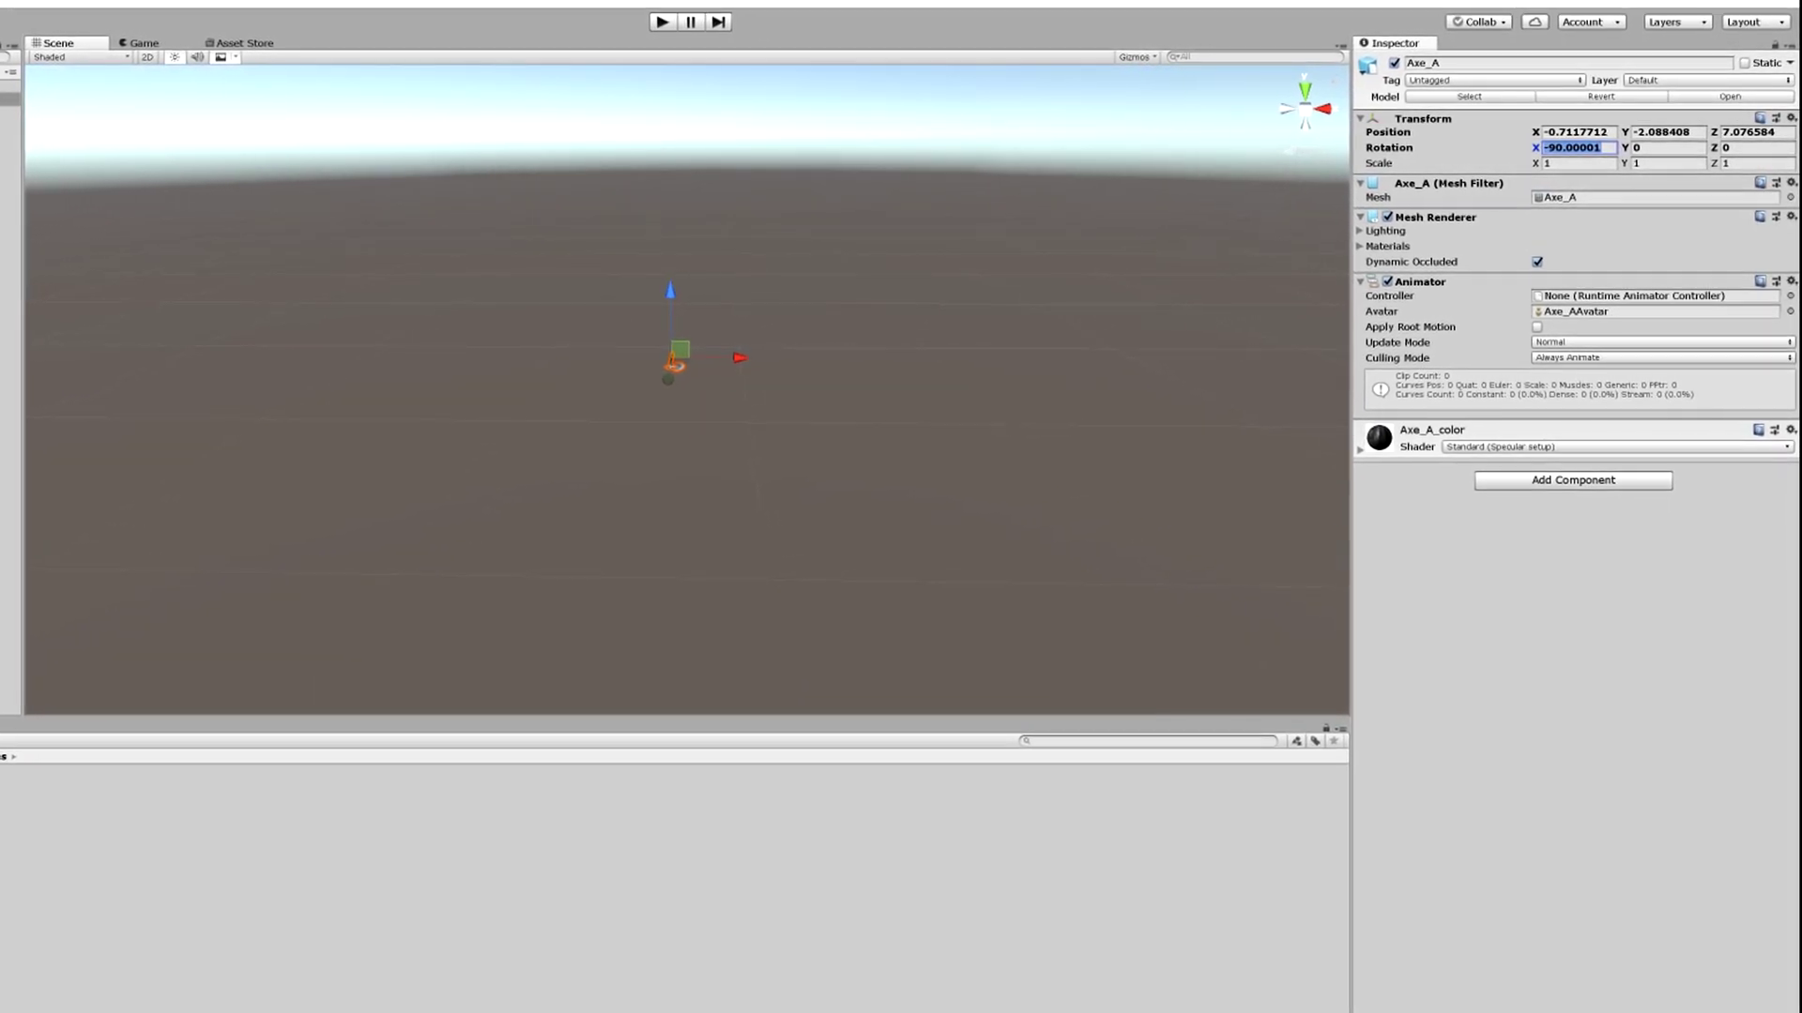
{"action": "type", "text": "0"}
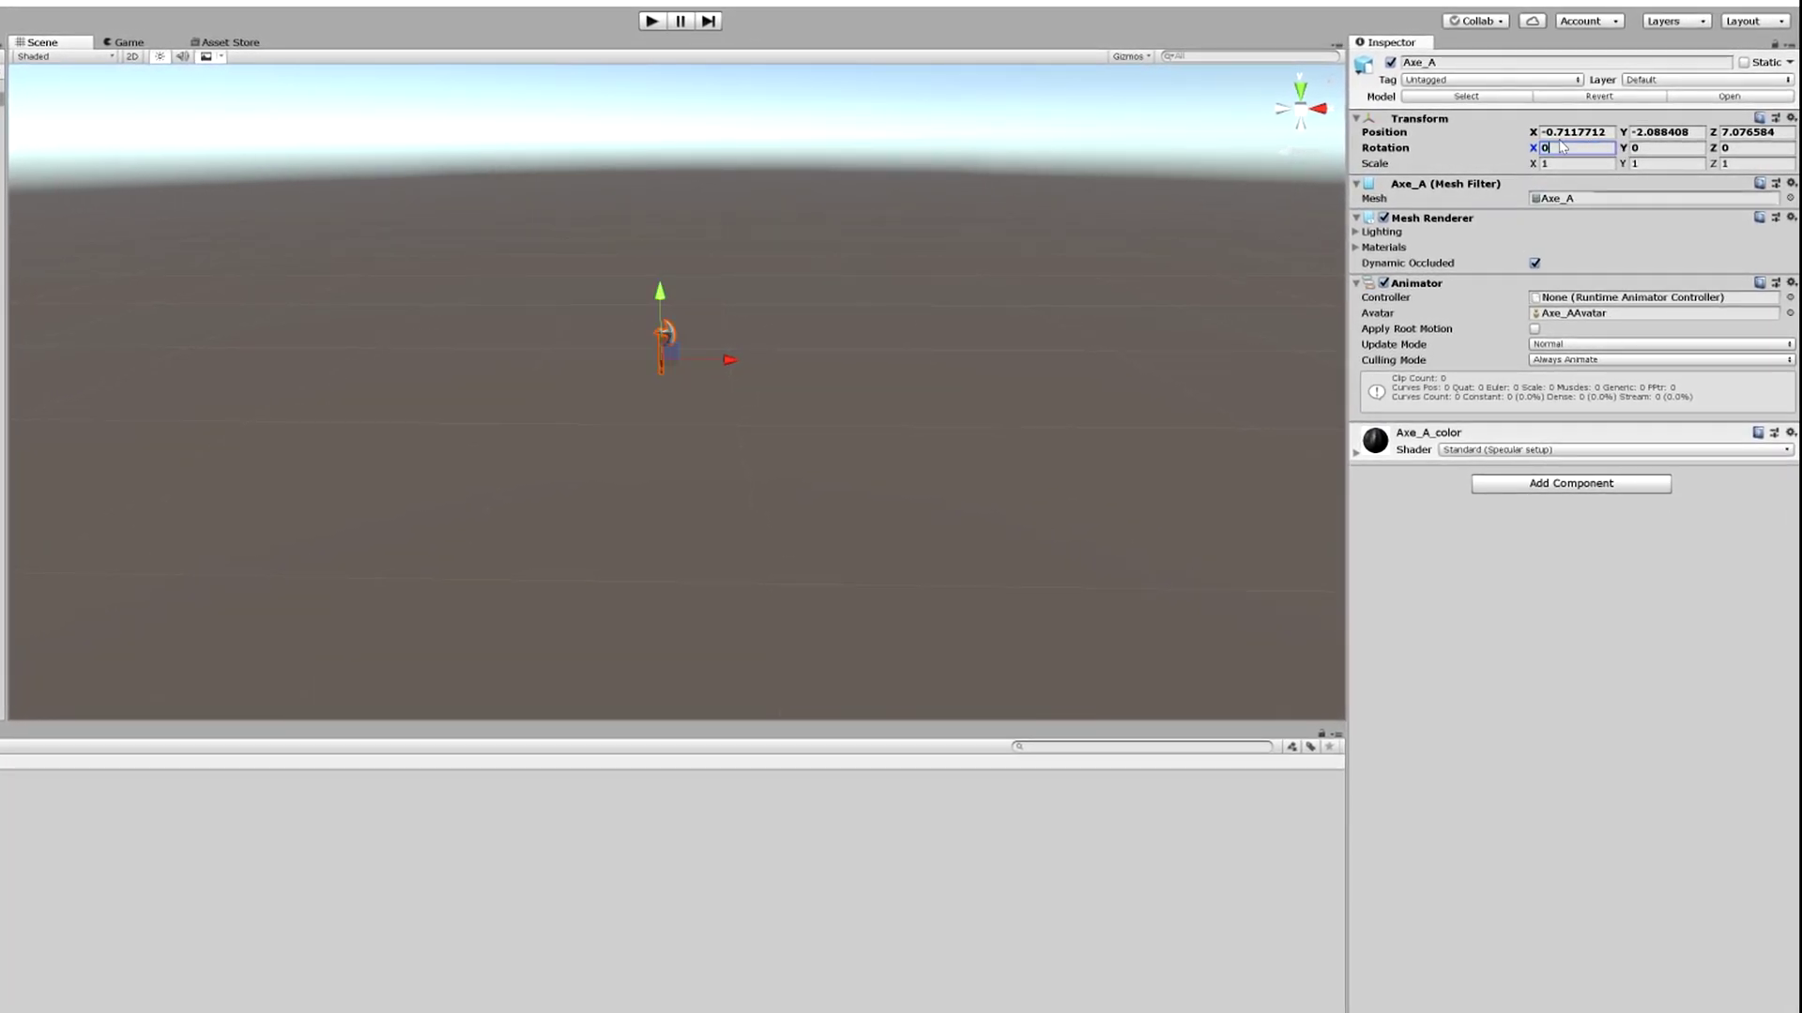
{"action": "left_click", "coordinate": [1572, 132]}
{"action": "type", "text": "0"}
{"action": "key", "text": "Tab"}
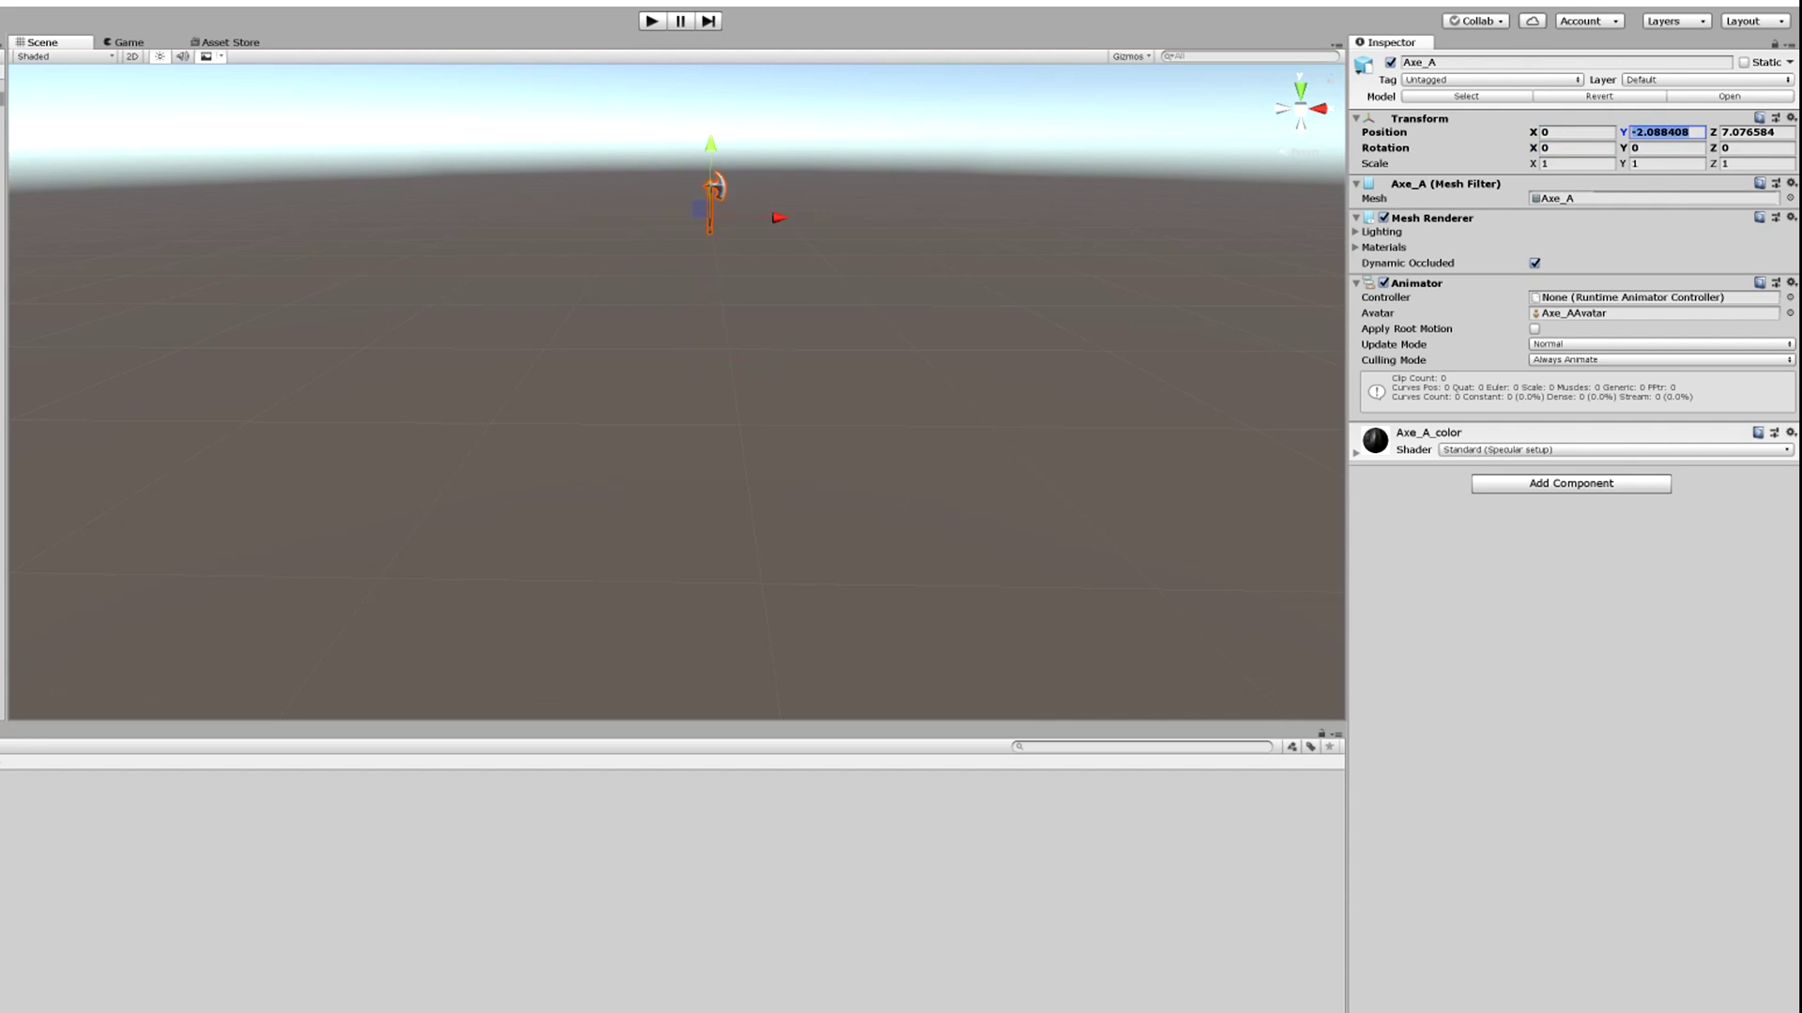
{"action": "type", "text": "0"}
{"action": "key", "text": "Tab"}
{"action": "type", "text": "0"}
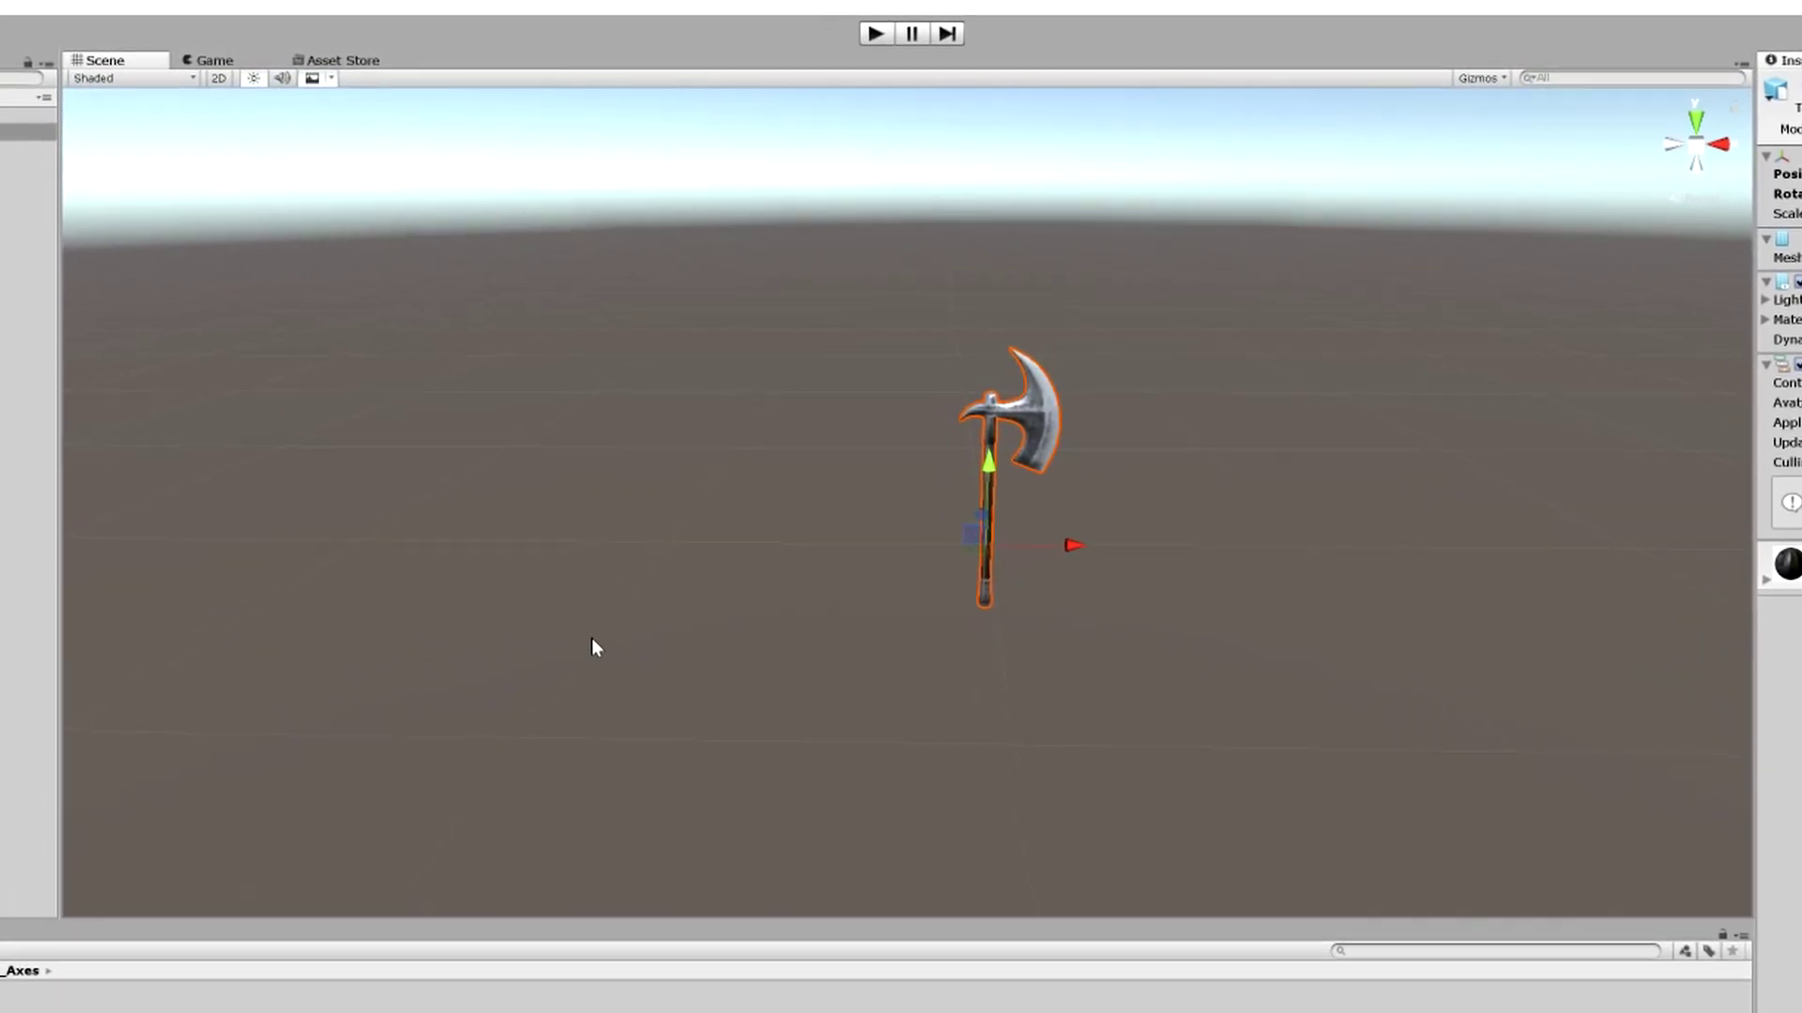
Step: Select the Main Camera and enter Play mode, showing the axe tiny at the horizon
{"action": "scroll", "coordinate": [1023, 543], "scroll_direction": "up", "scroll_amount": 6}
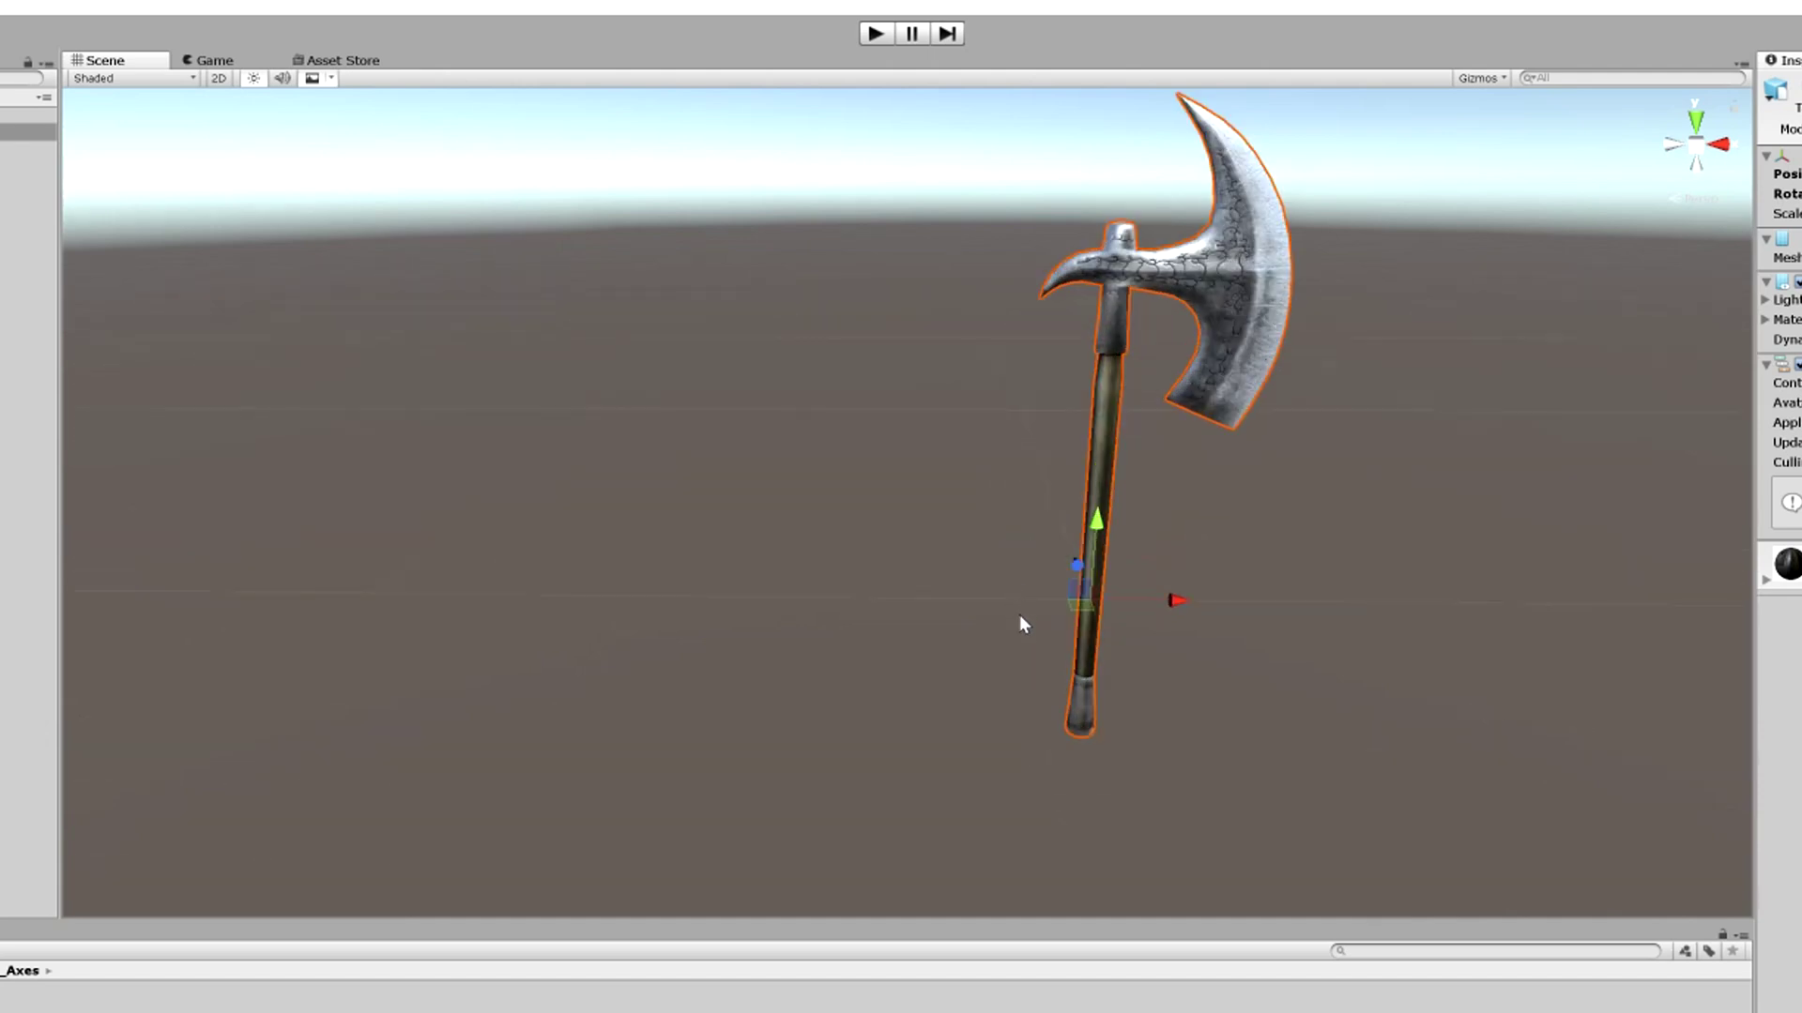
{"action": "left_click_drag", "start_coordinate": [825, 579], "coordinate": [926, 523], "text": "alt"}
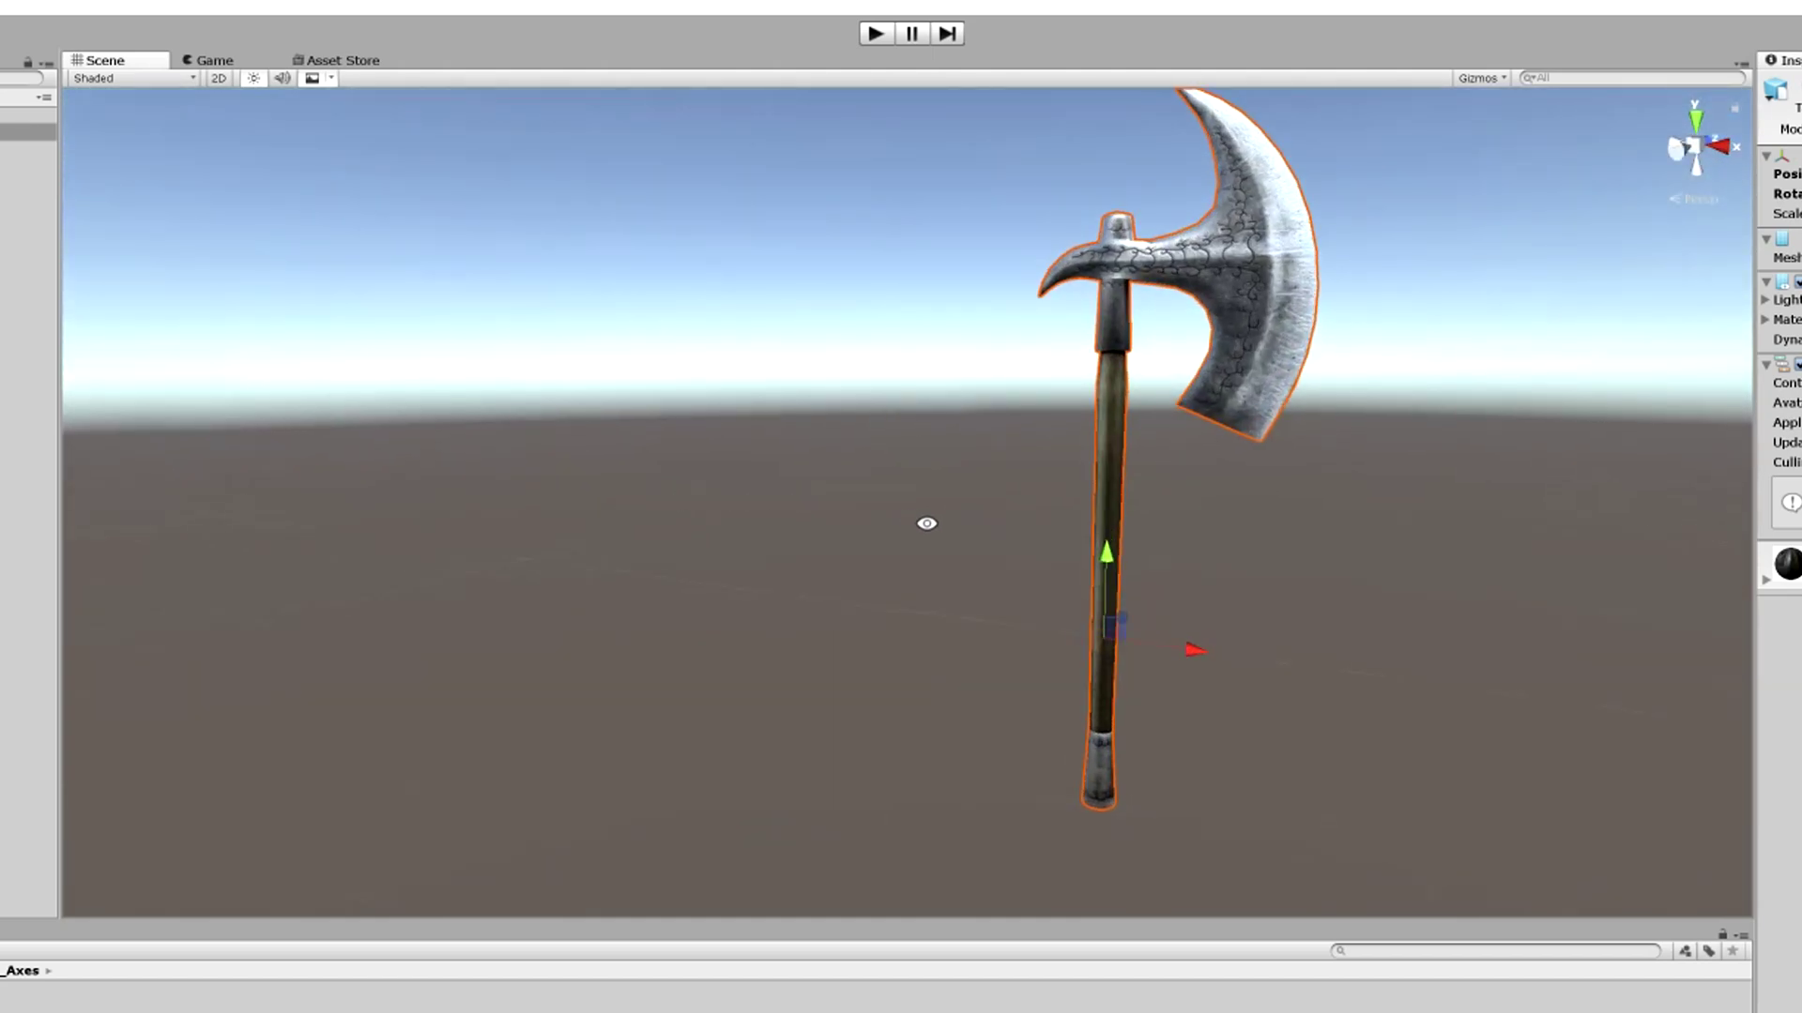
{"action": "scroll", "coordinate": [1050, 584], "scroll_direction": "down", "scroll_amount": 10}
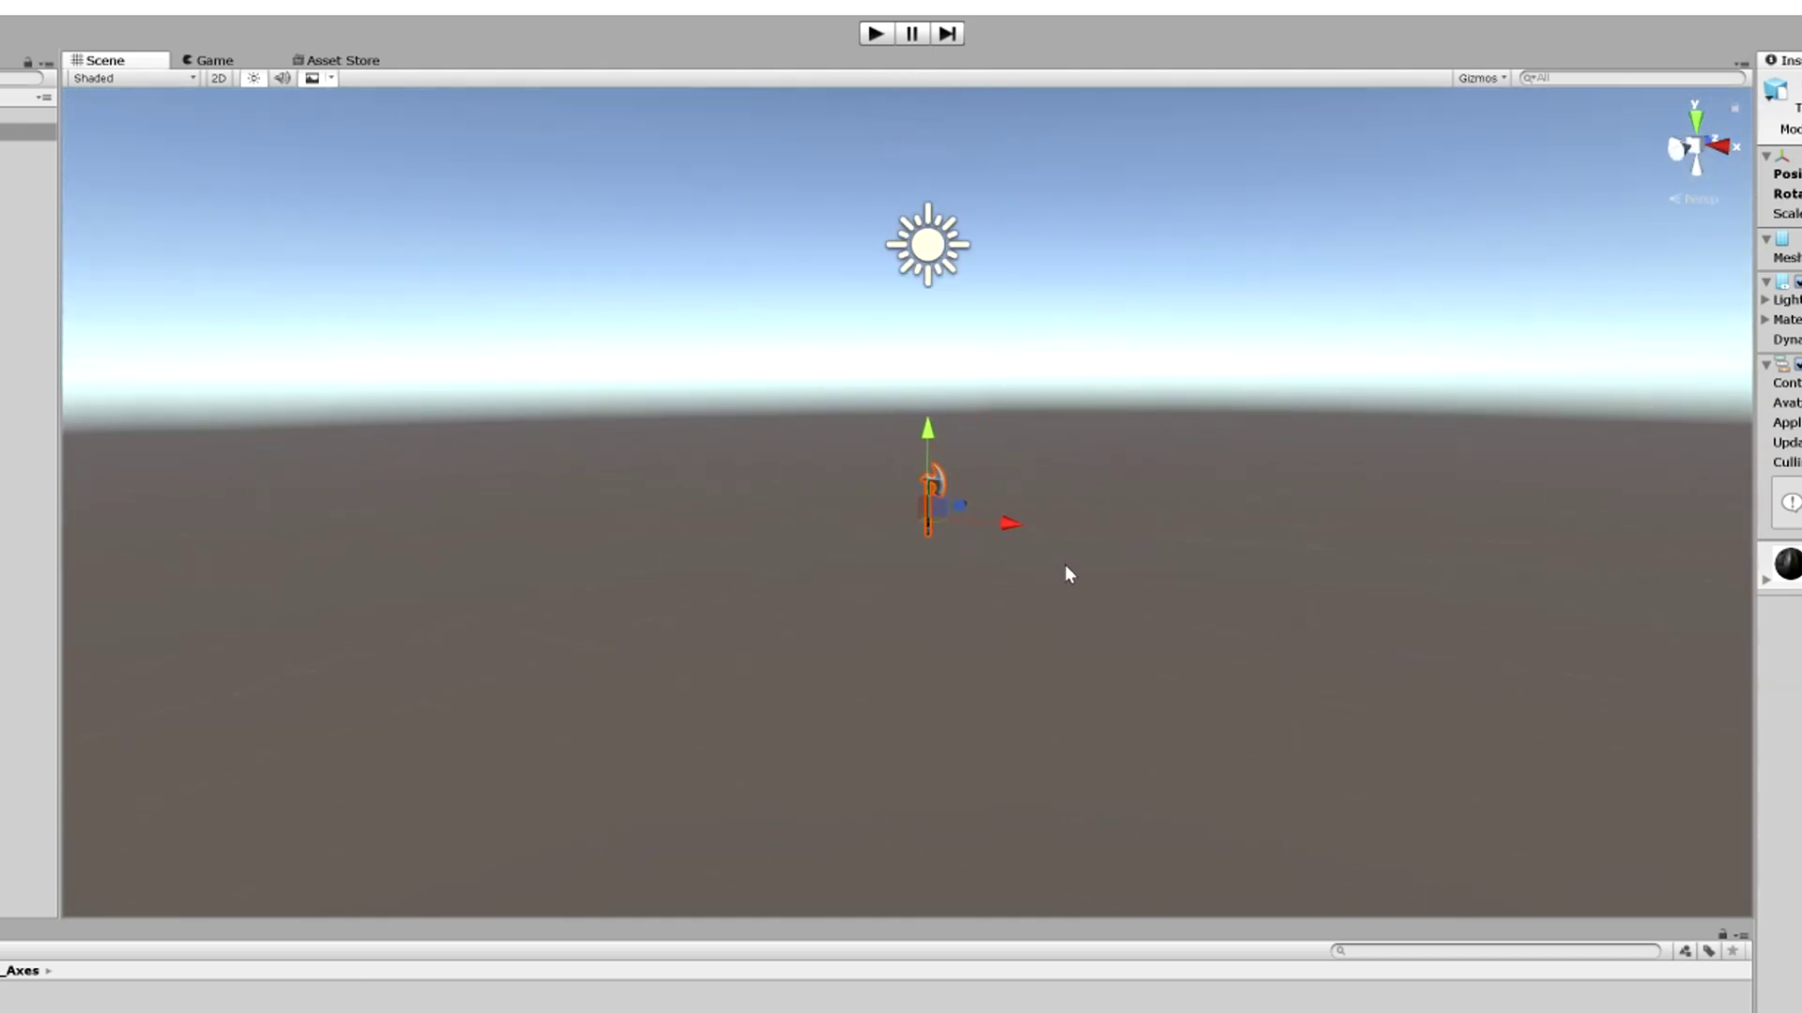
{"action": "scroll", "coordinate": [1066, 572], "scroll_direction": "down", "scroll_amount": 4}
{"action": "left_click", "coordinate": [406, 599]}
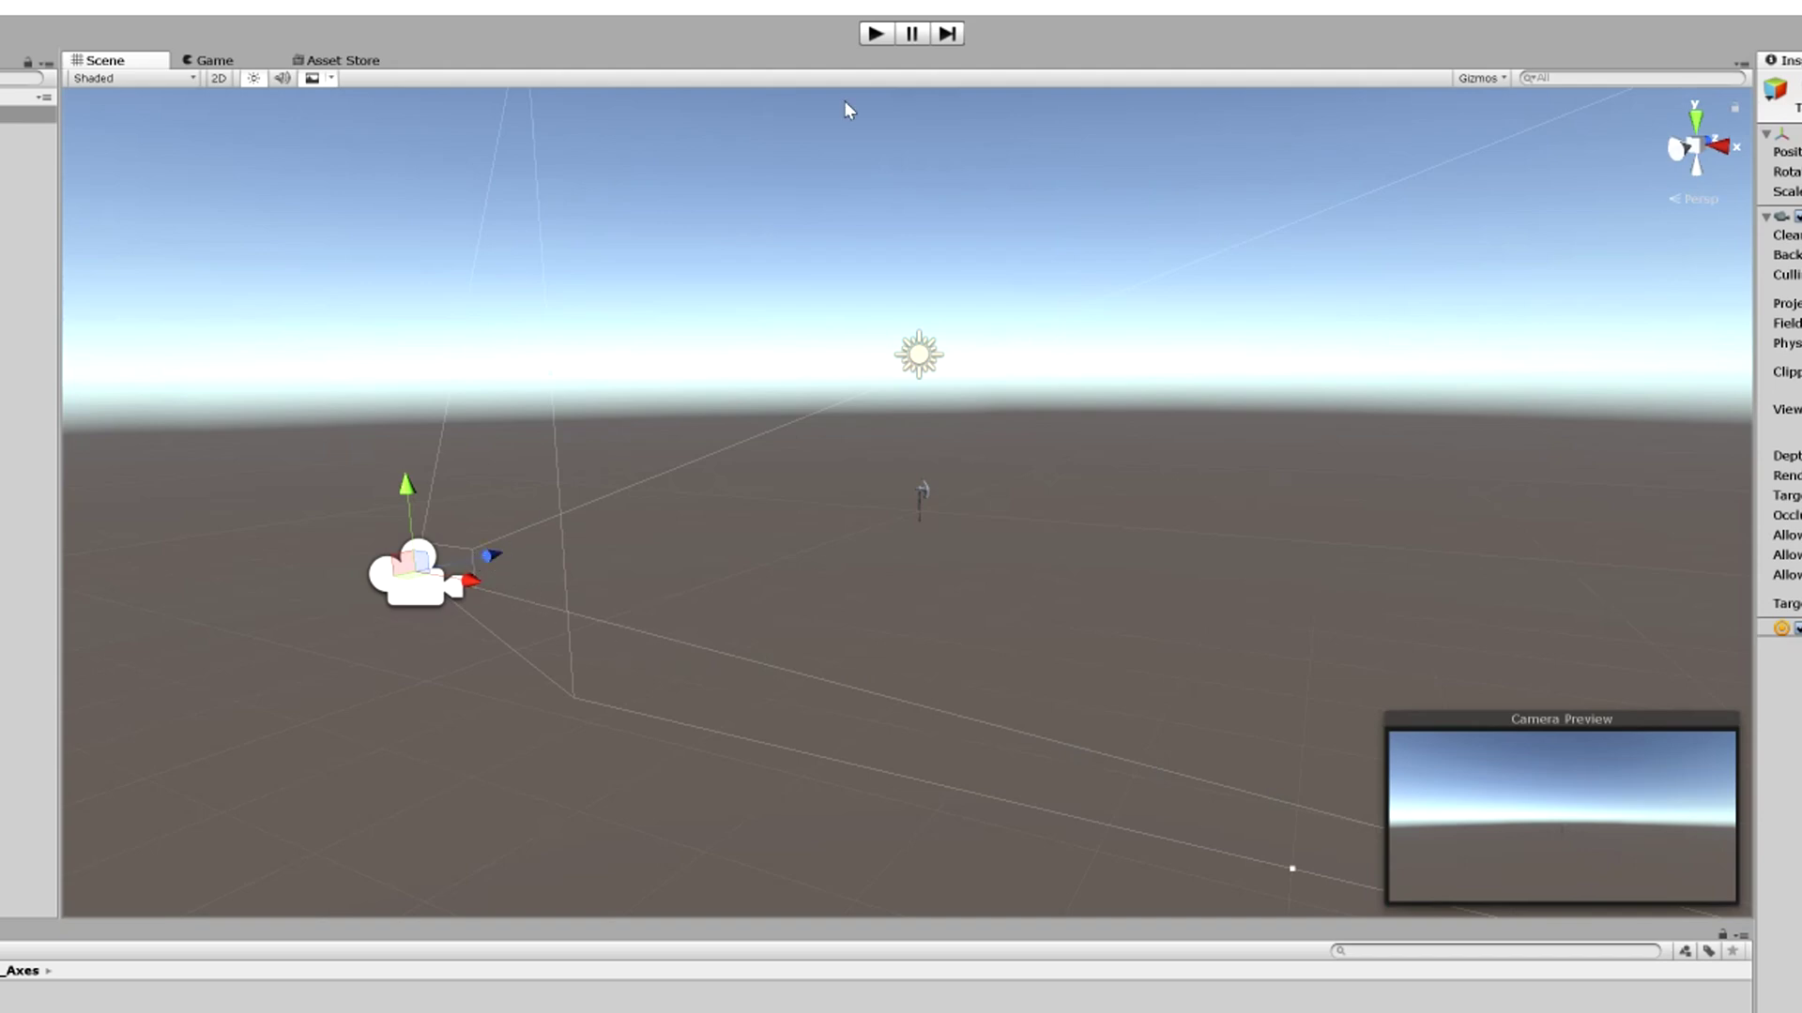
{"action": "left_click", "coordinate": [875, 34]}
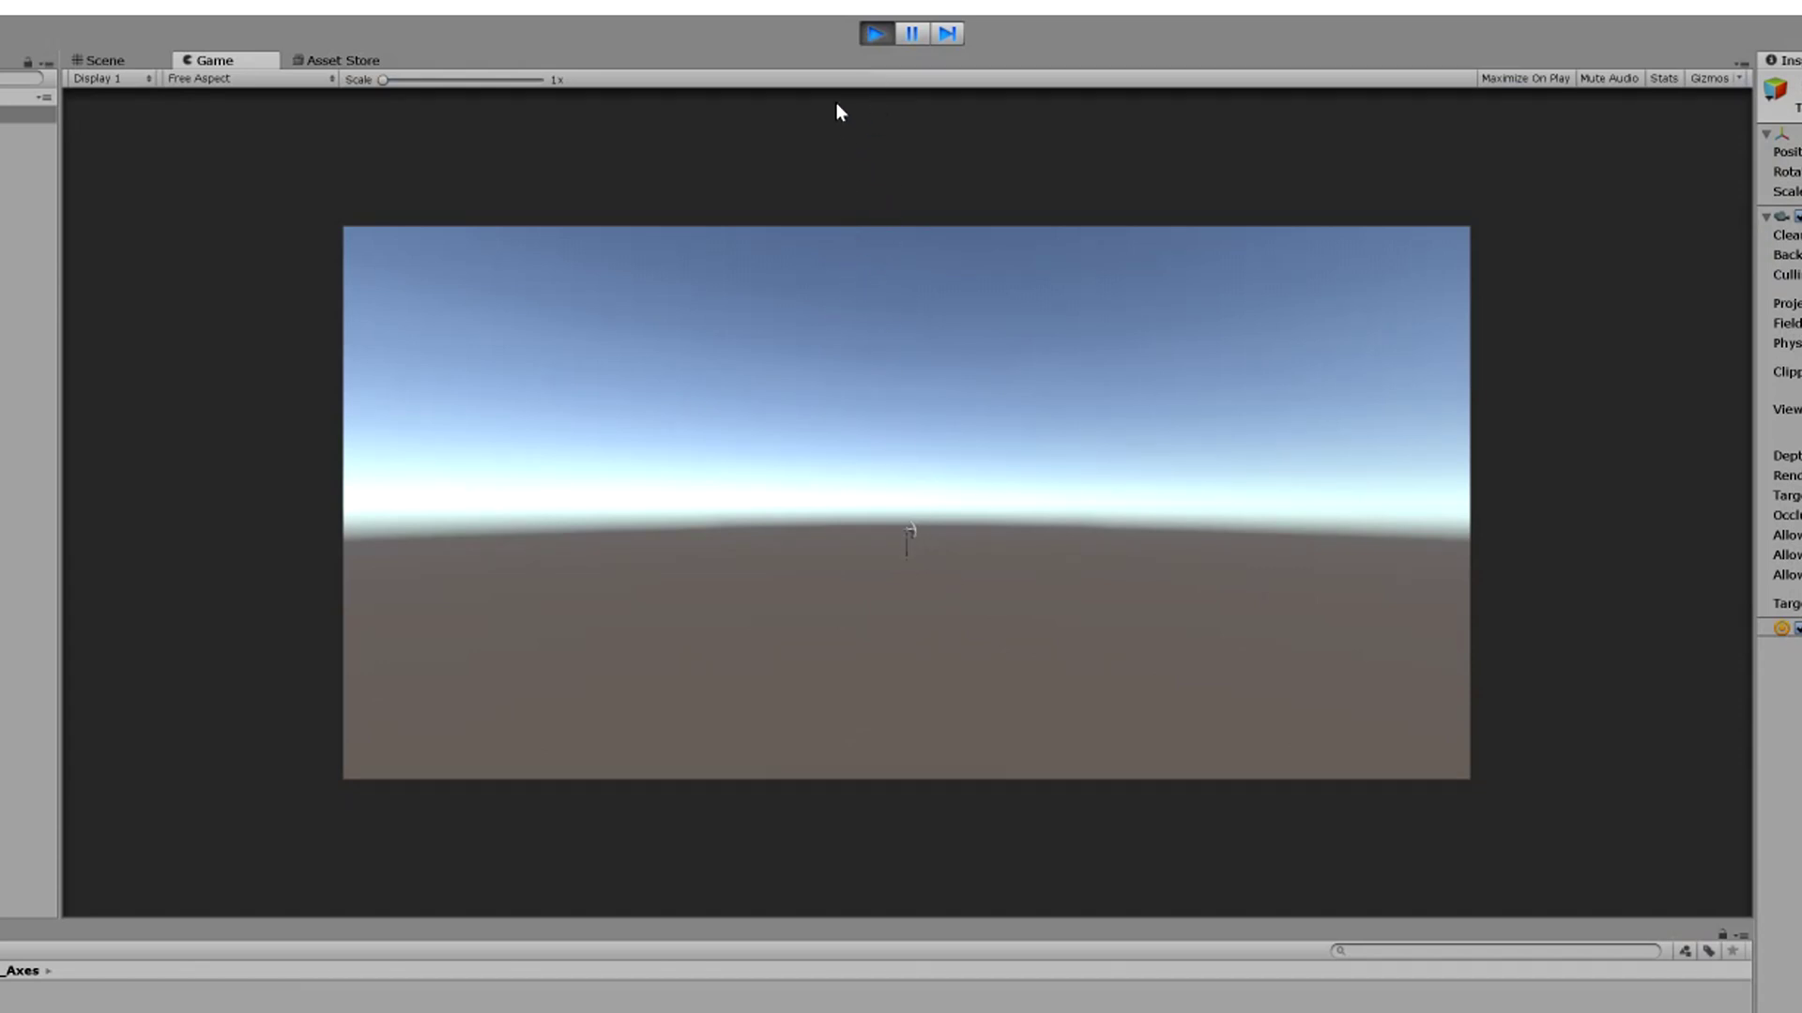
Step: Stop Play mode, slide the Main Camera toward the axe and lower it, then select the axe
{"action": "left_click", "coordinate": [881, 34]}
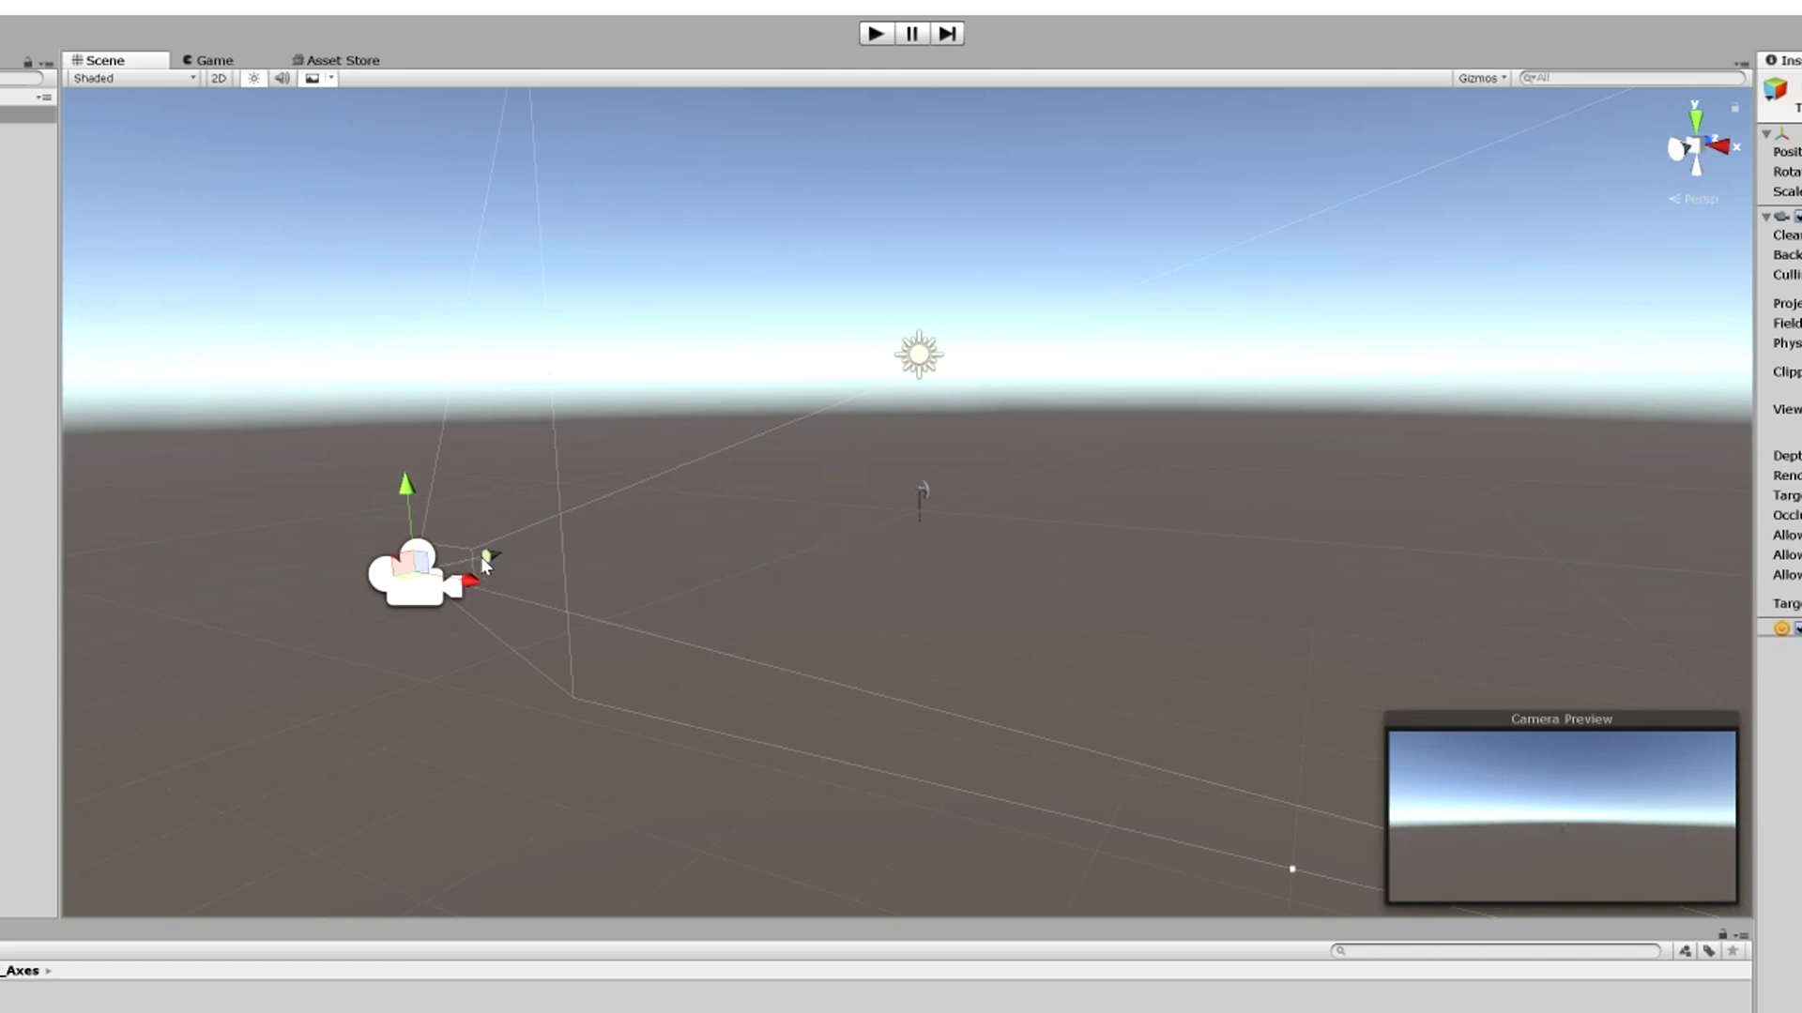
{"action": "left_click_drag", "start_coordinate": [481, 556], "coordinate": [1367, 278]}
{"action": "left_click_drag", "start_coordinate": [906, 384], "coordinate": [903, 419]}
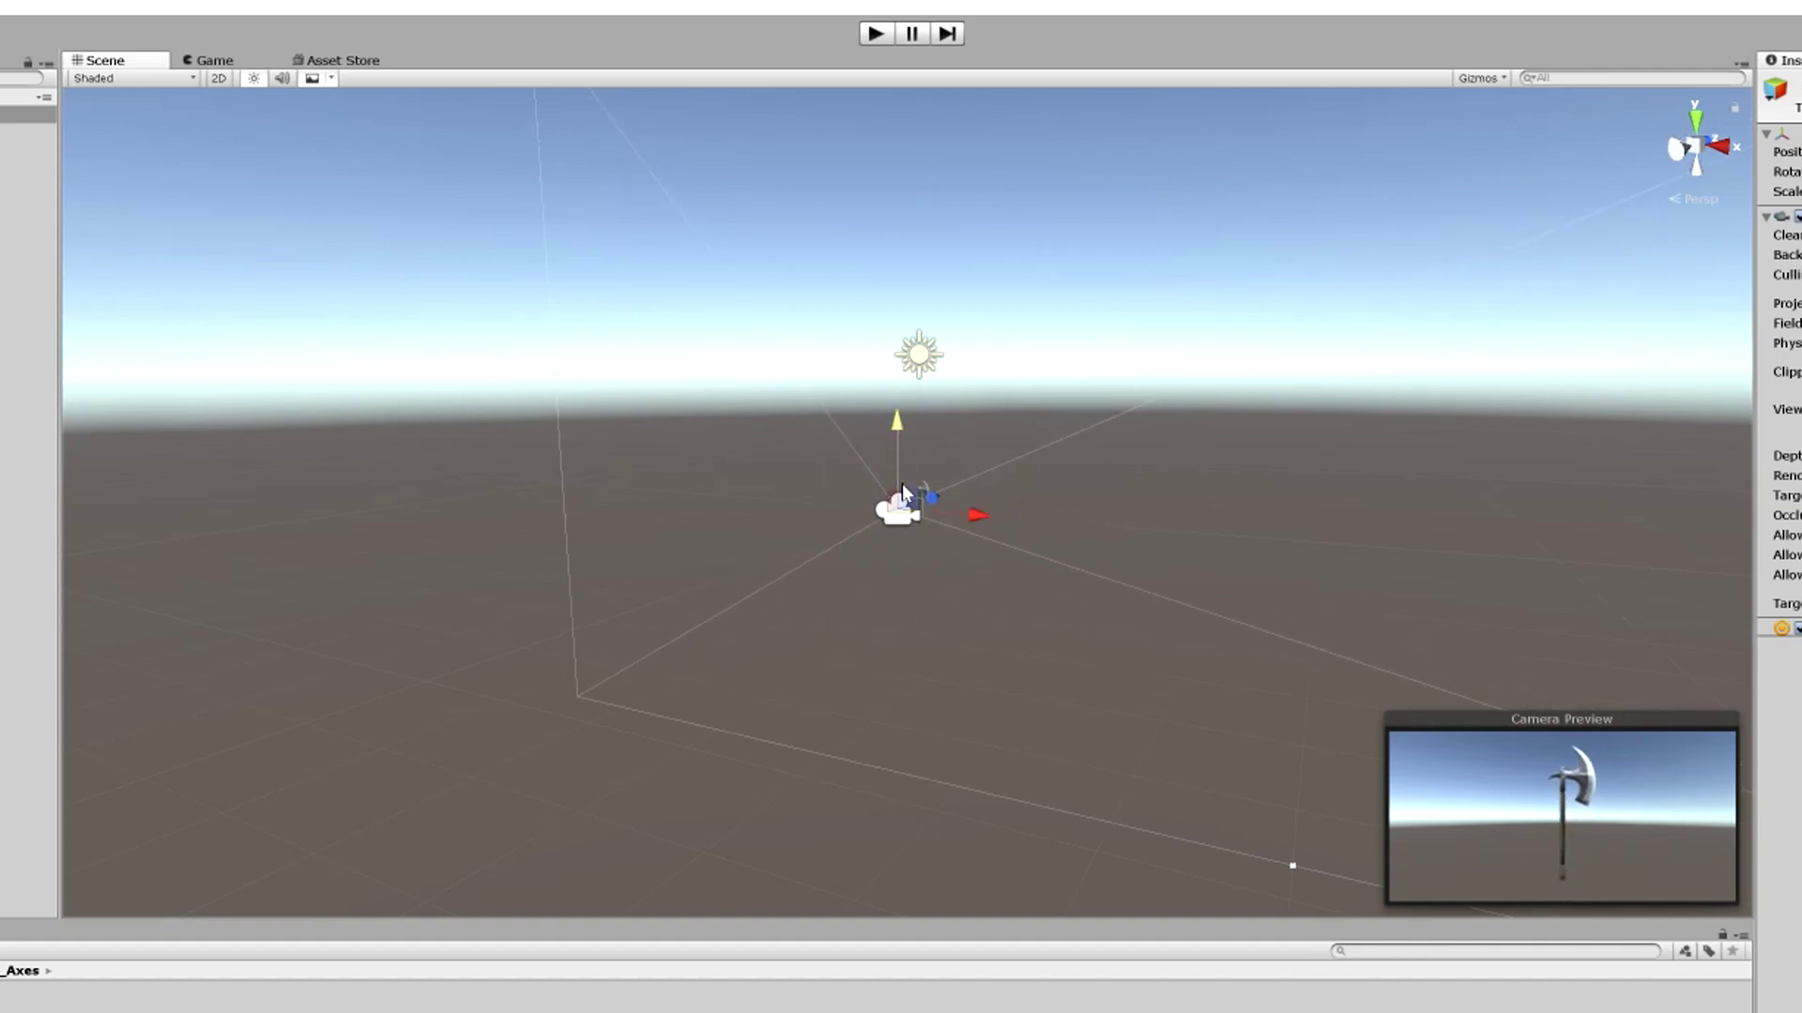
{"action": "left_click_drag", "start_coordinate": [1155, 651], "coordinate": [1094, 611], "text": "alt"}
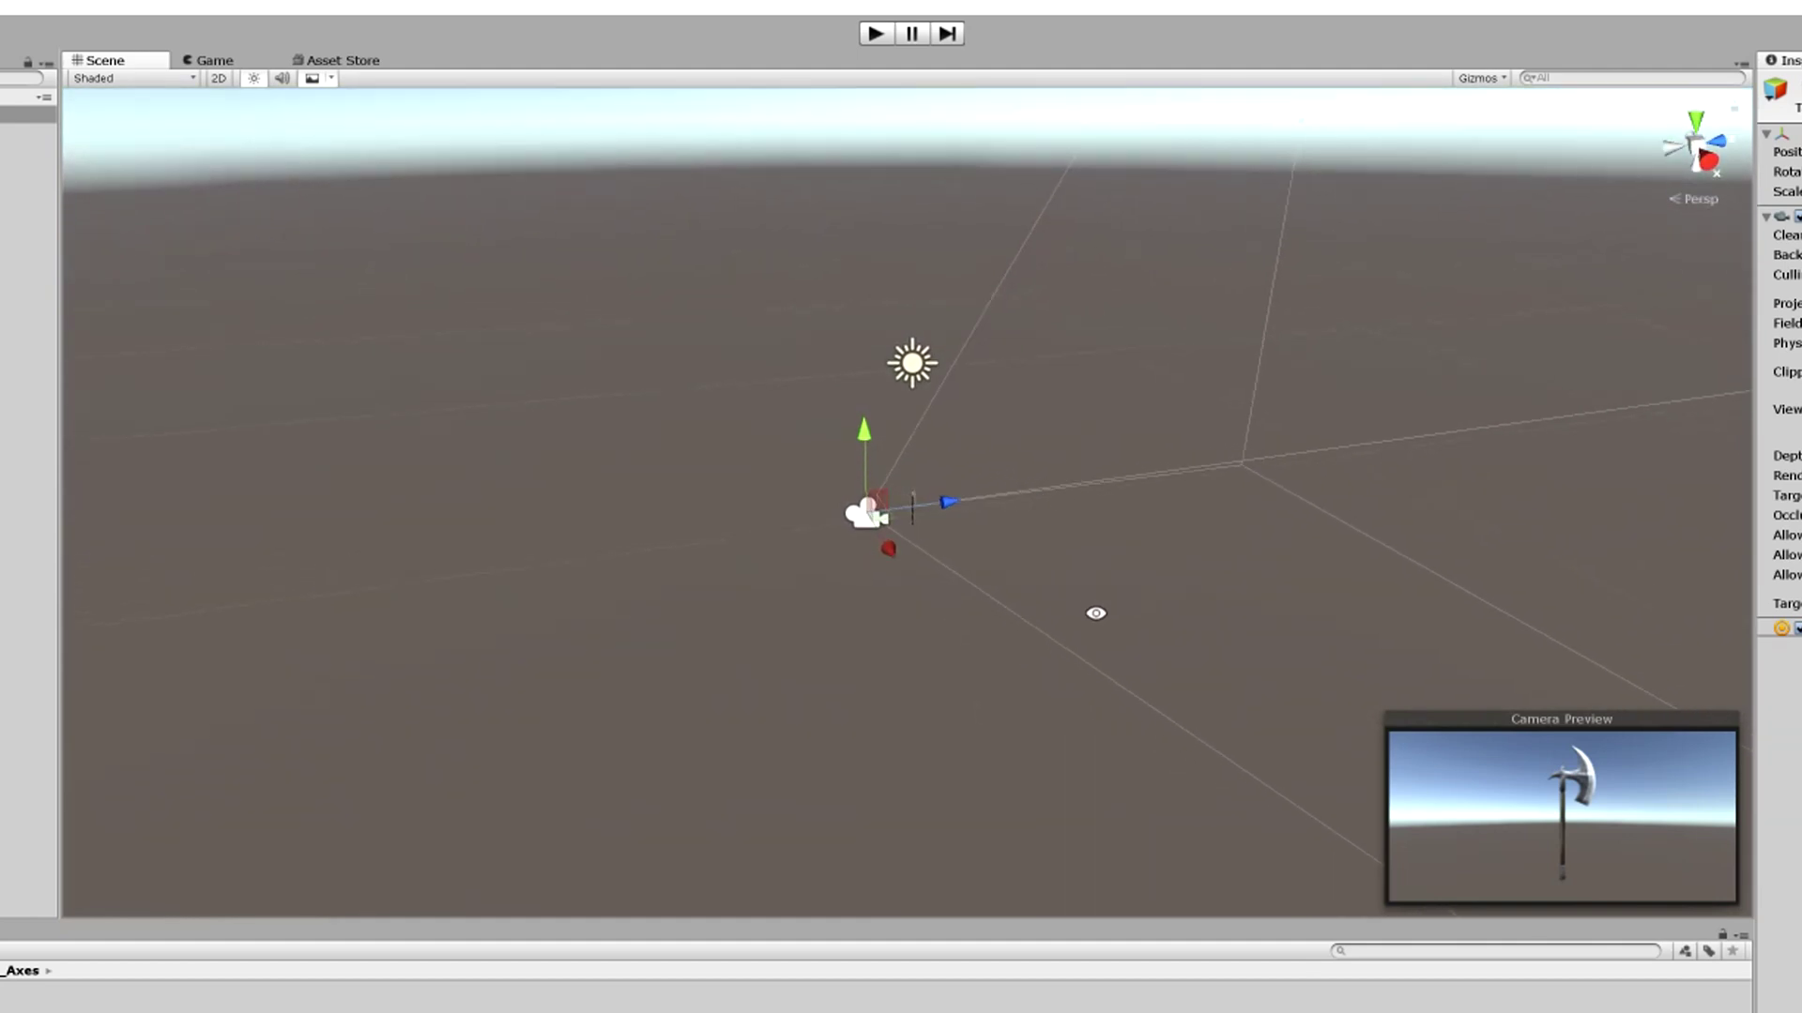
{"action": "scroll", "coordinate": [977, 623], "scroll_direction": "up", "scroll_amount": 5}
{"action": "scroll", "coordinate": [941, 596], "scroll_direction": "up", "scroll_amount": 6}
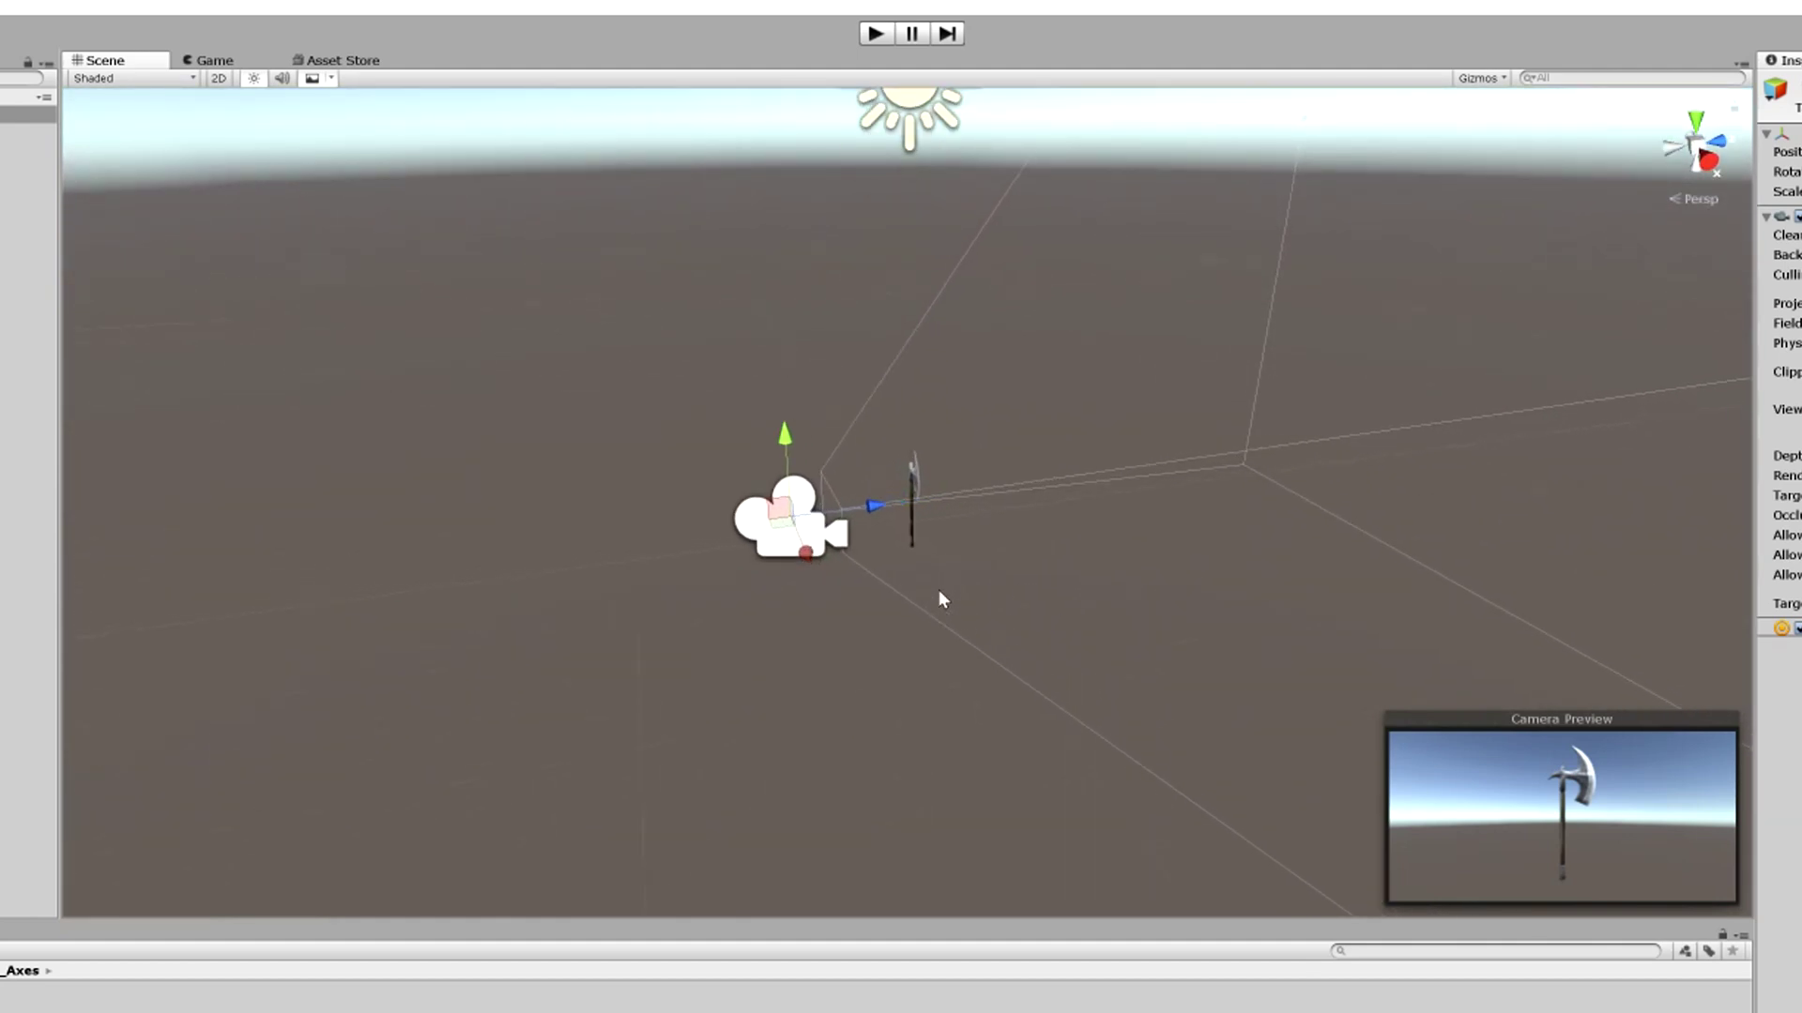
{"action": "left_click_drag", "start_coordinate": [940, 633], "coordinate": [921, 487], "text": "alt"}
{"action": "left_click", "coordinate": [920, 484]}
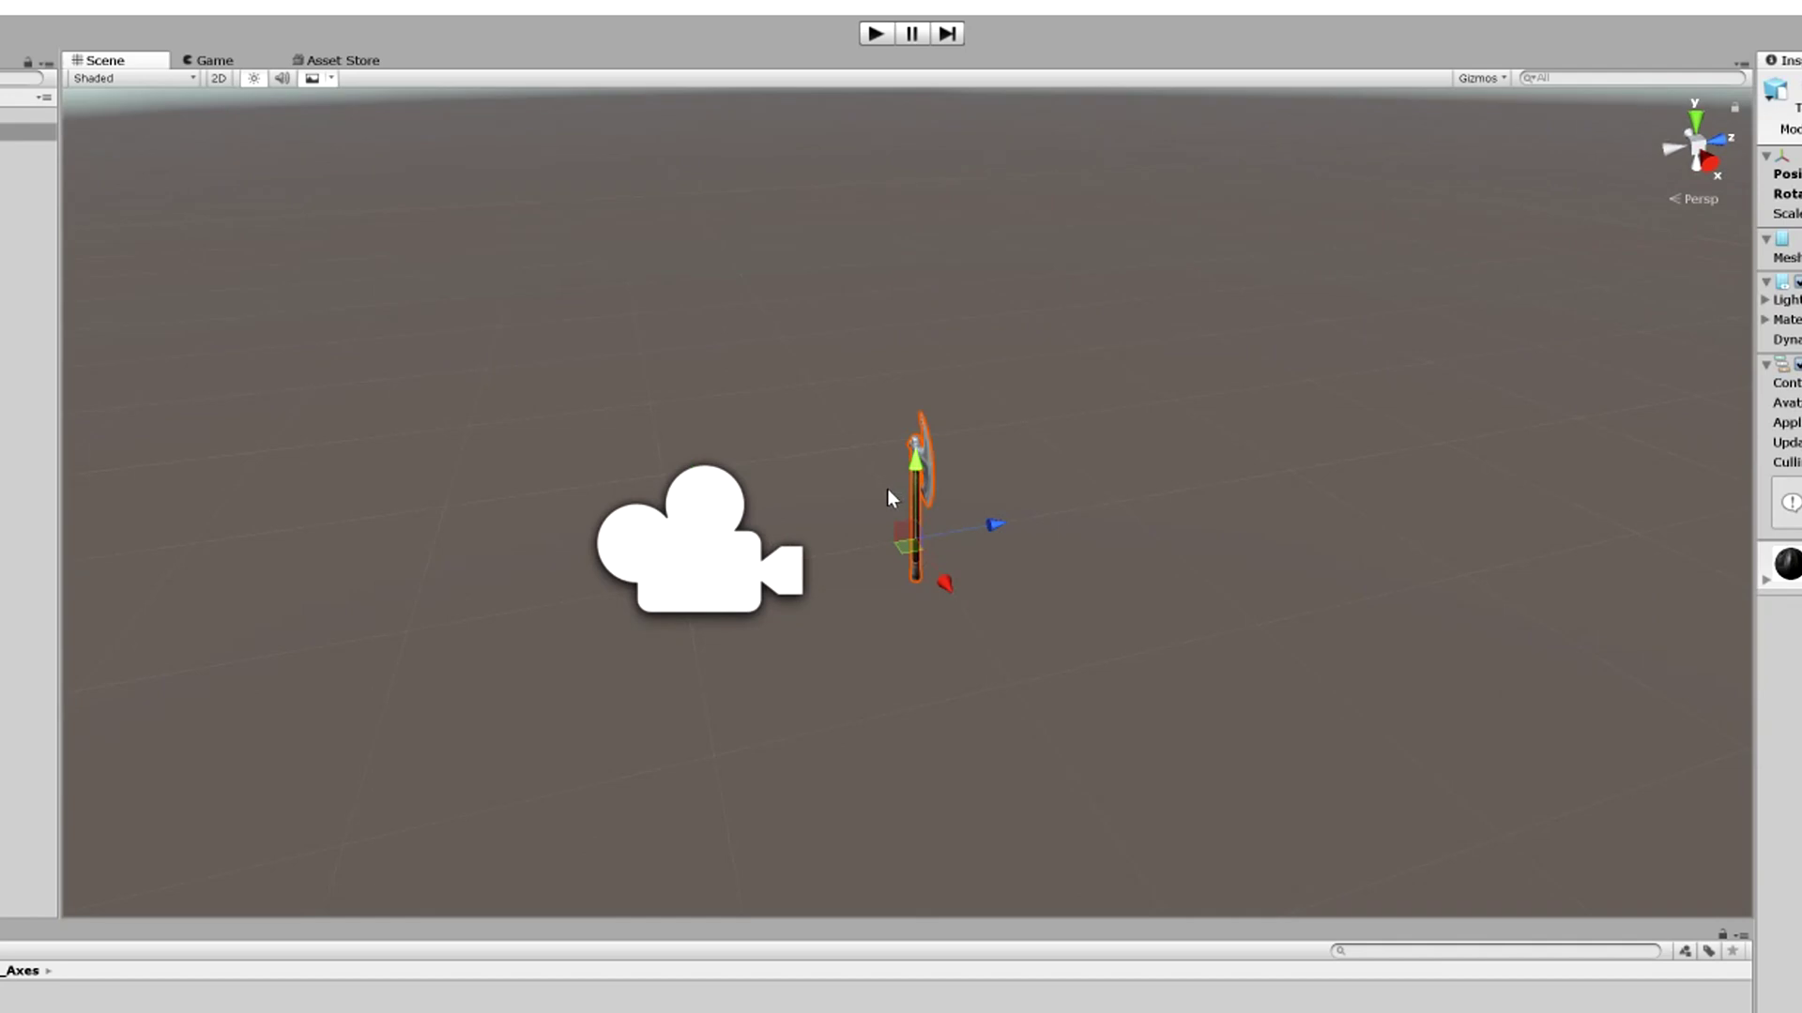
Step: Tilt Axe_A diagonally to the right, then rotate Main Camera so its preview frames the axe
{"action": "key", "text": "e"}
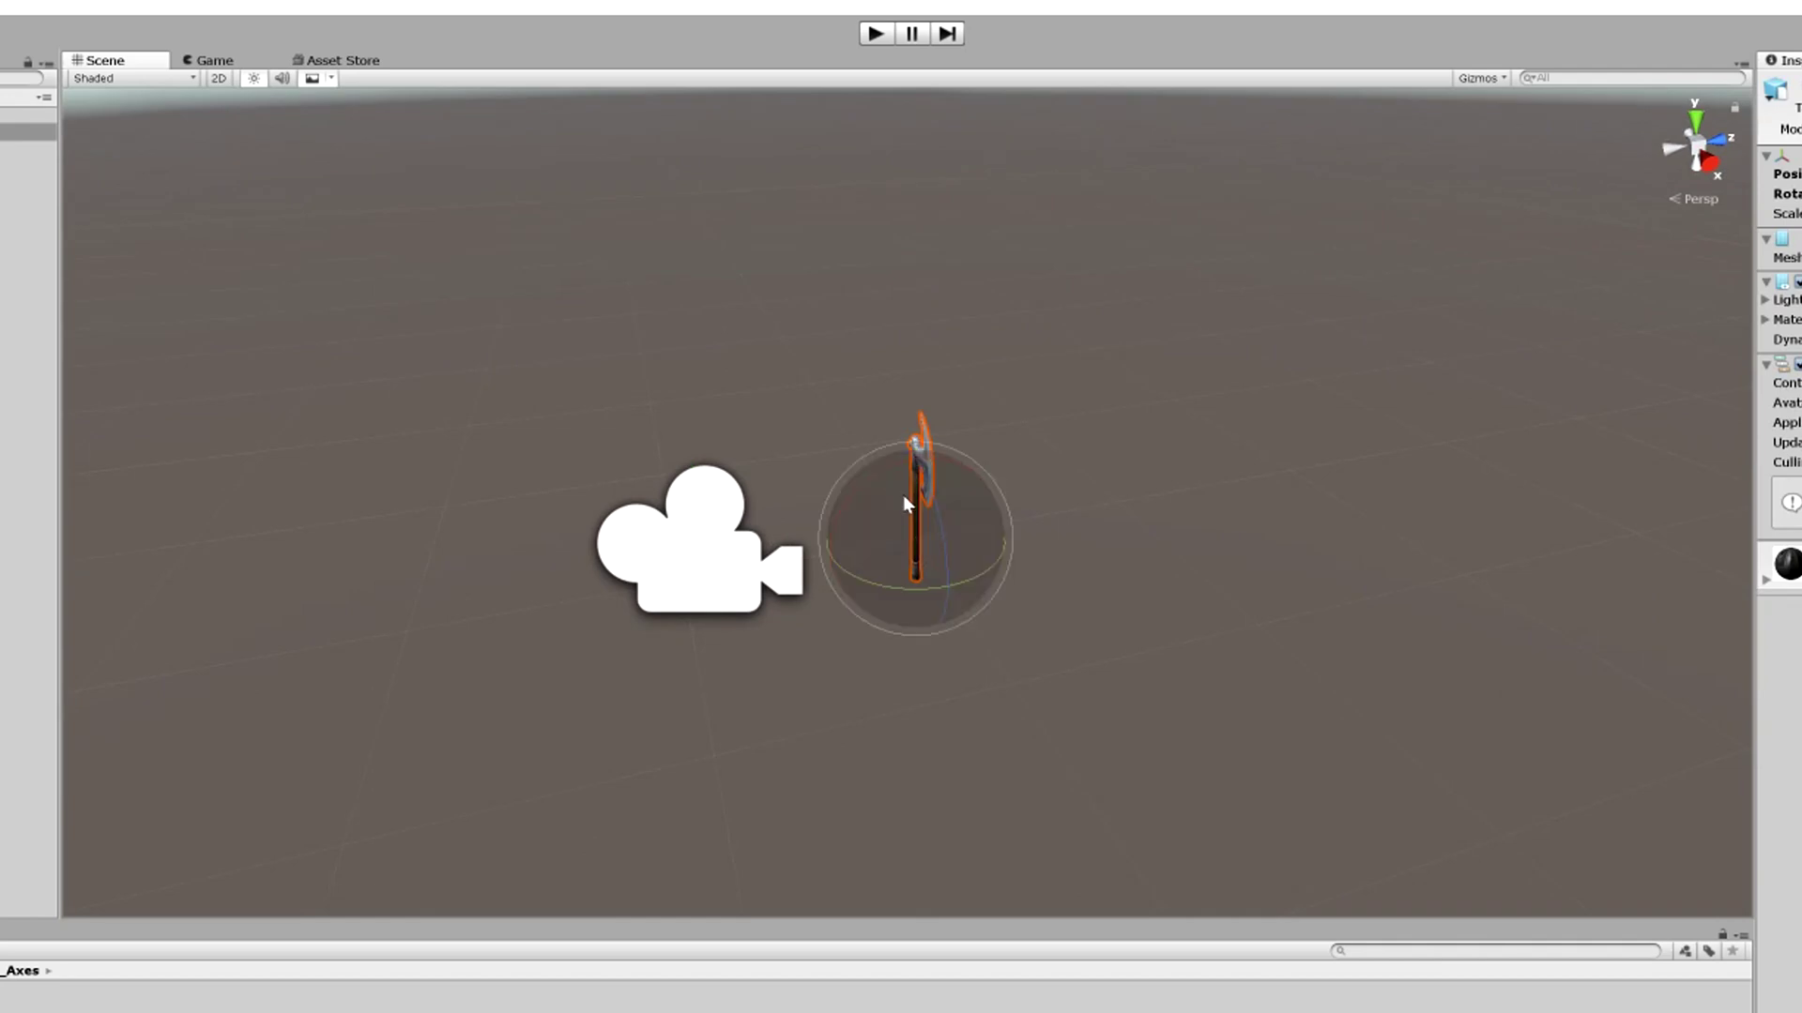
{"action": "left_click_drag", "start_coordinate": [928, 497], "coordinate": [803, 627]}
{"action": "left_click", "coordinate": [724, 595]}
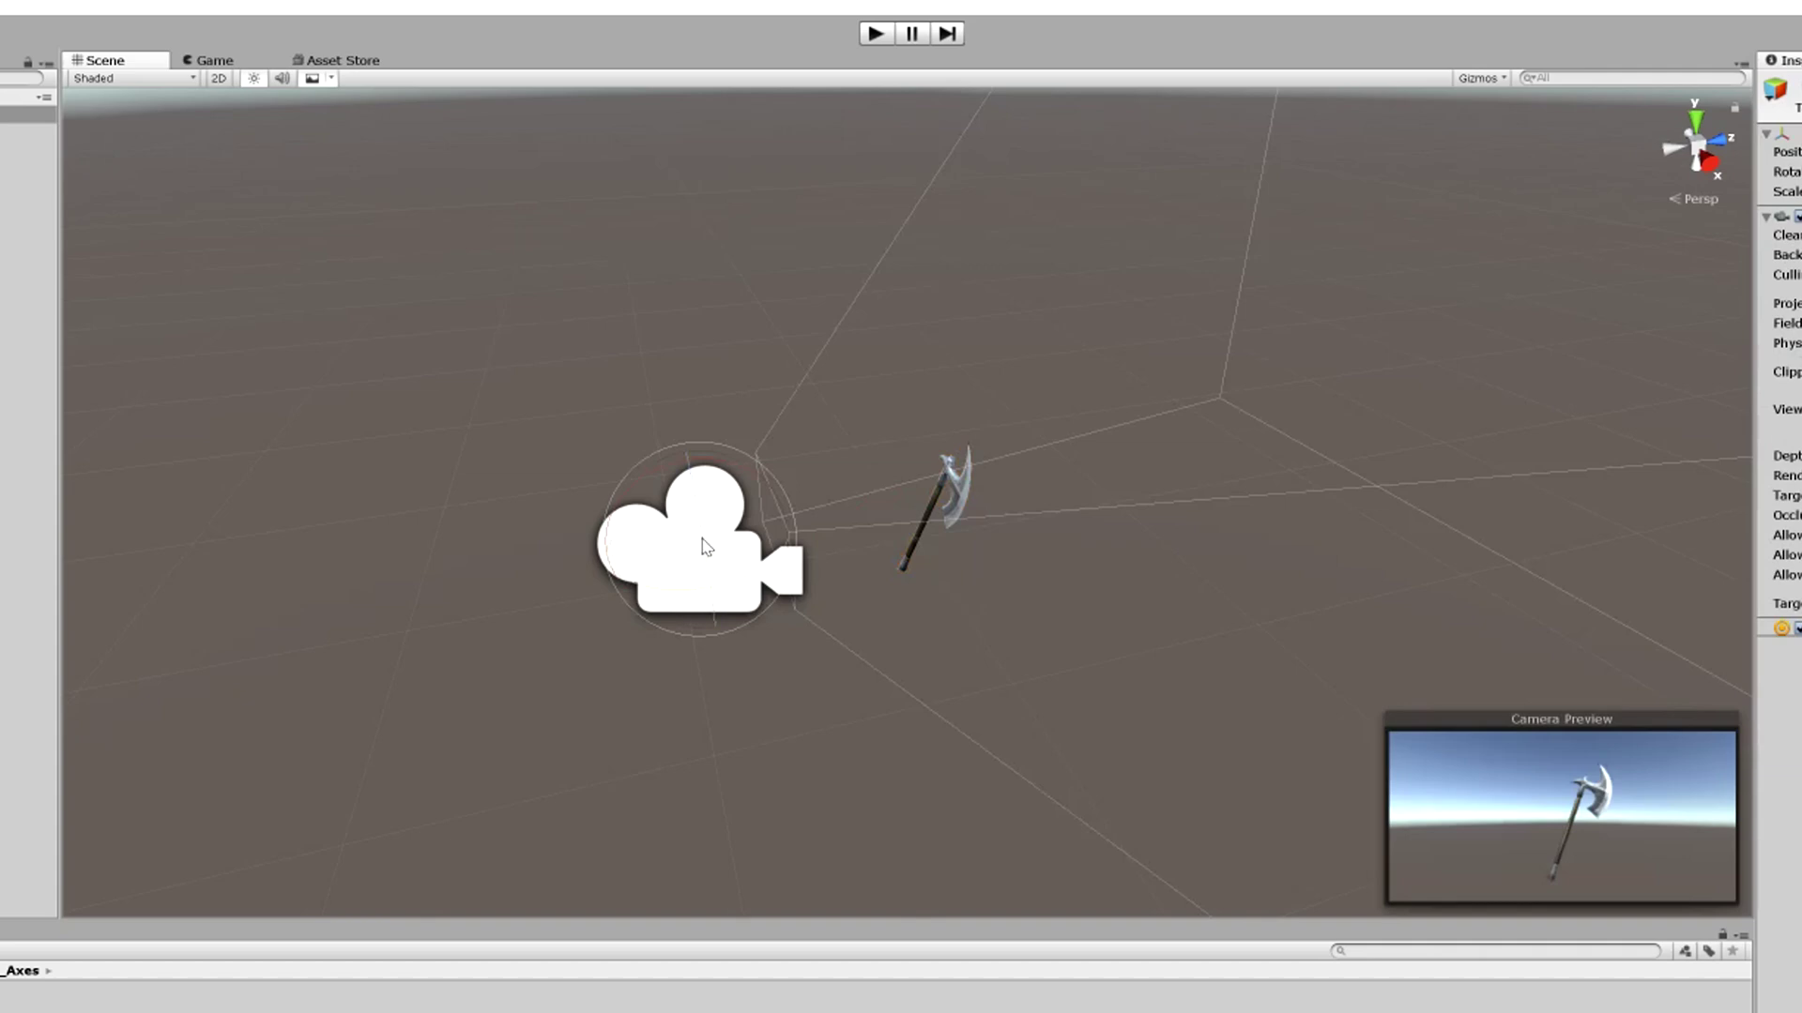
{"action": "left_click_drag", "start_coordinate": [758, 582], "coordinate": [749, 582]}
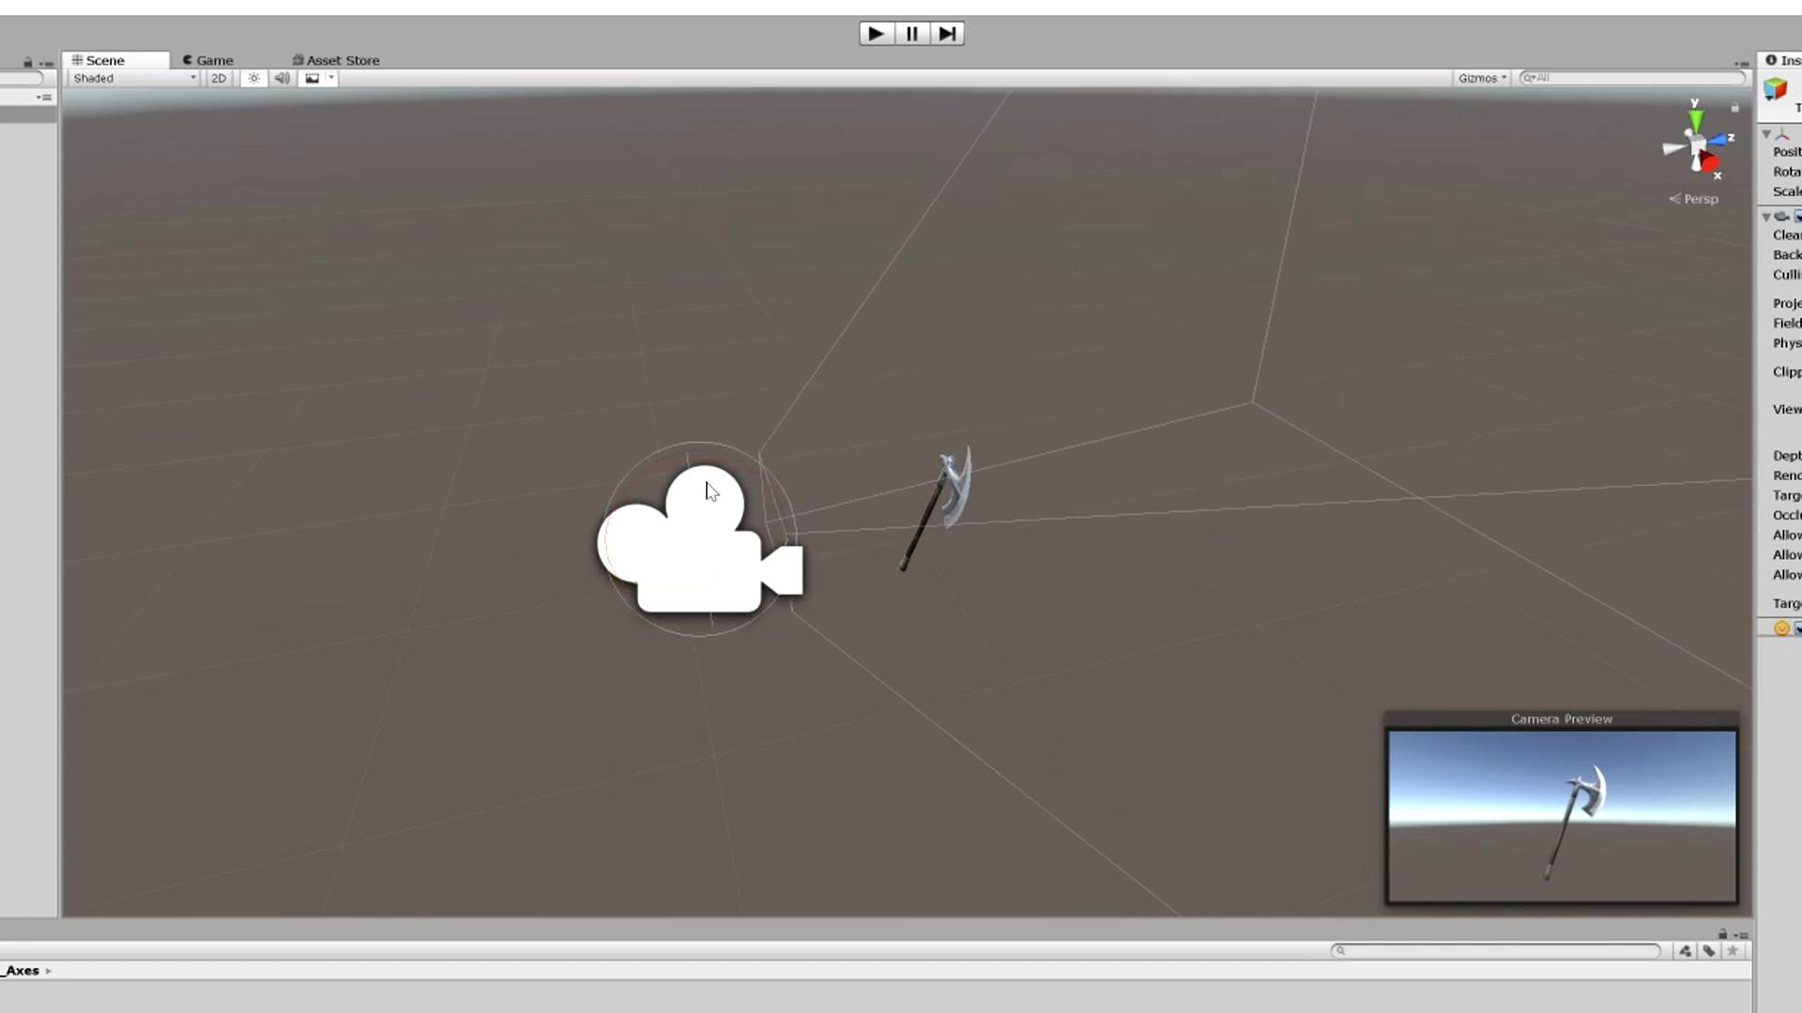
{"action": "left_click_drag", "start_coordinate": [728, 491], "coordinate": [733, 478]}
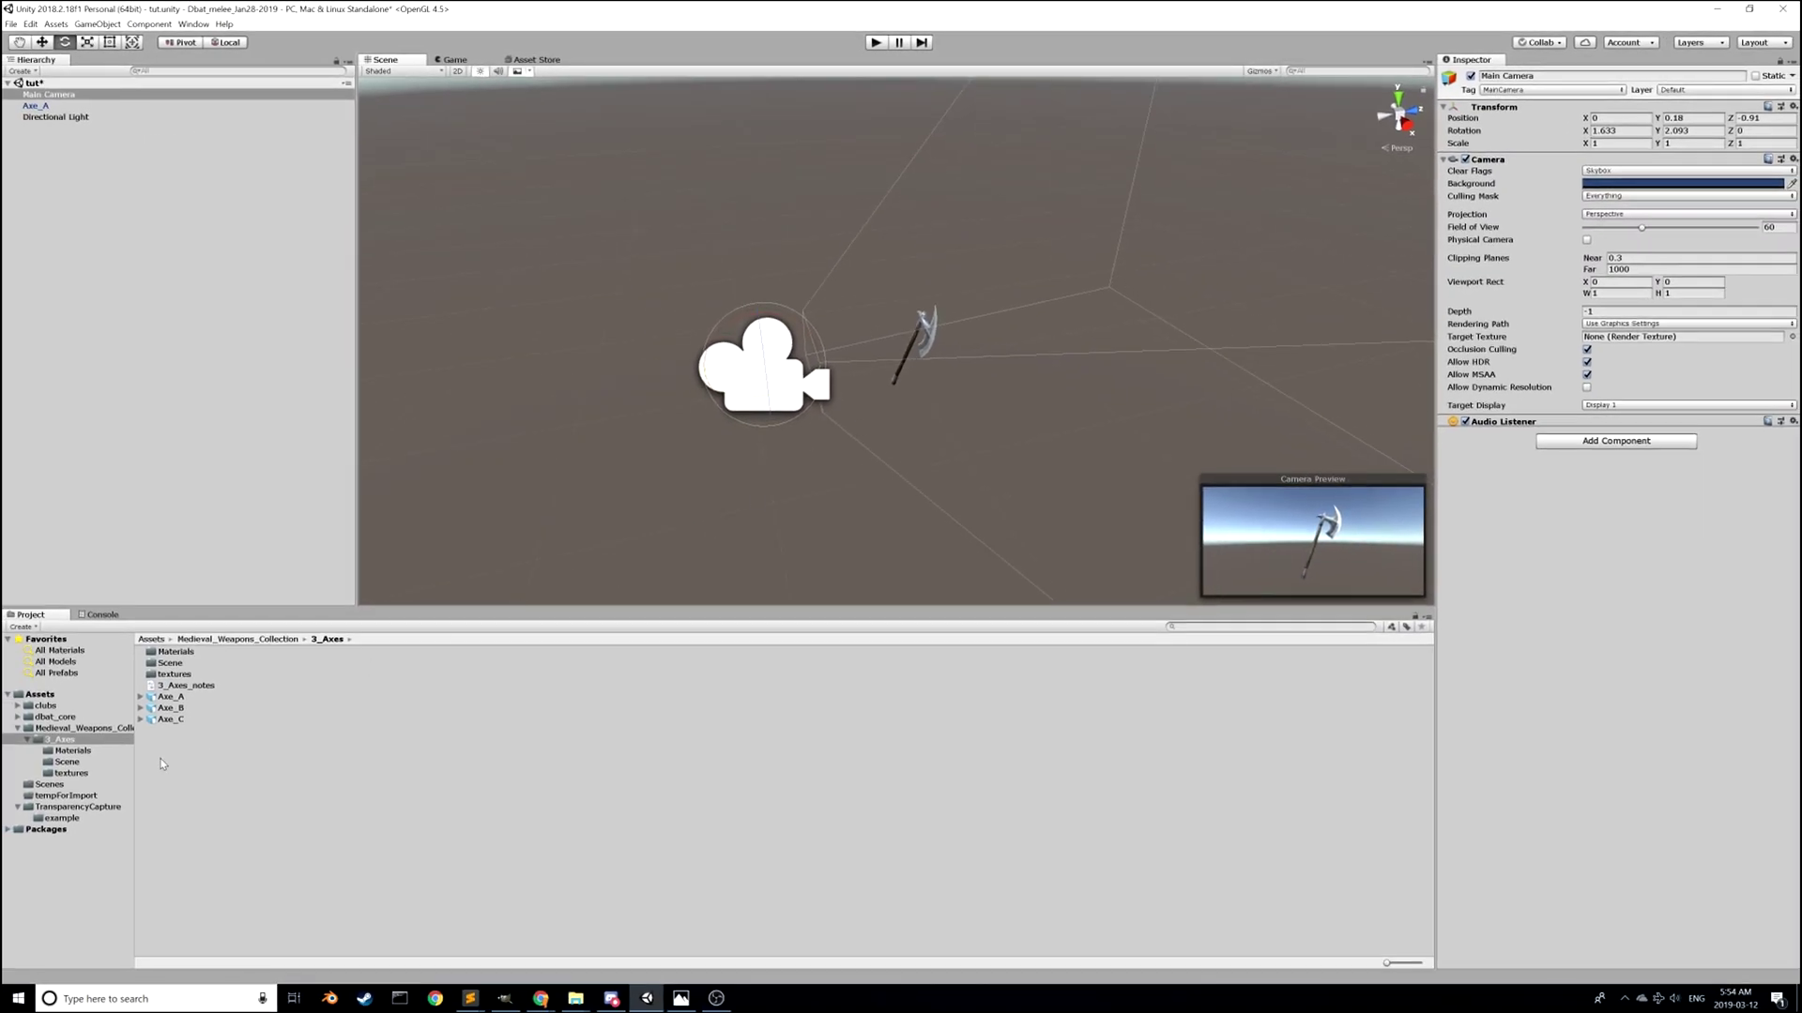
Step: Drag the TransparencyCaptureToFile script from the TransparencyCapture folder onto Axe_A and check its Inspector
{"action": "left_click", "coordinate": [51, 808]}
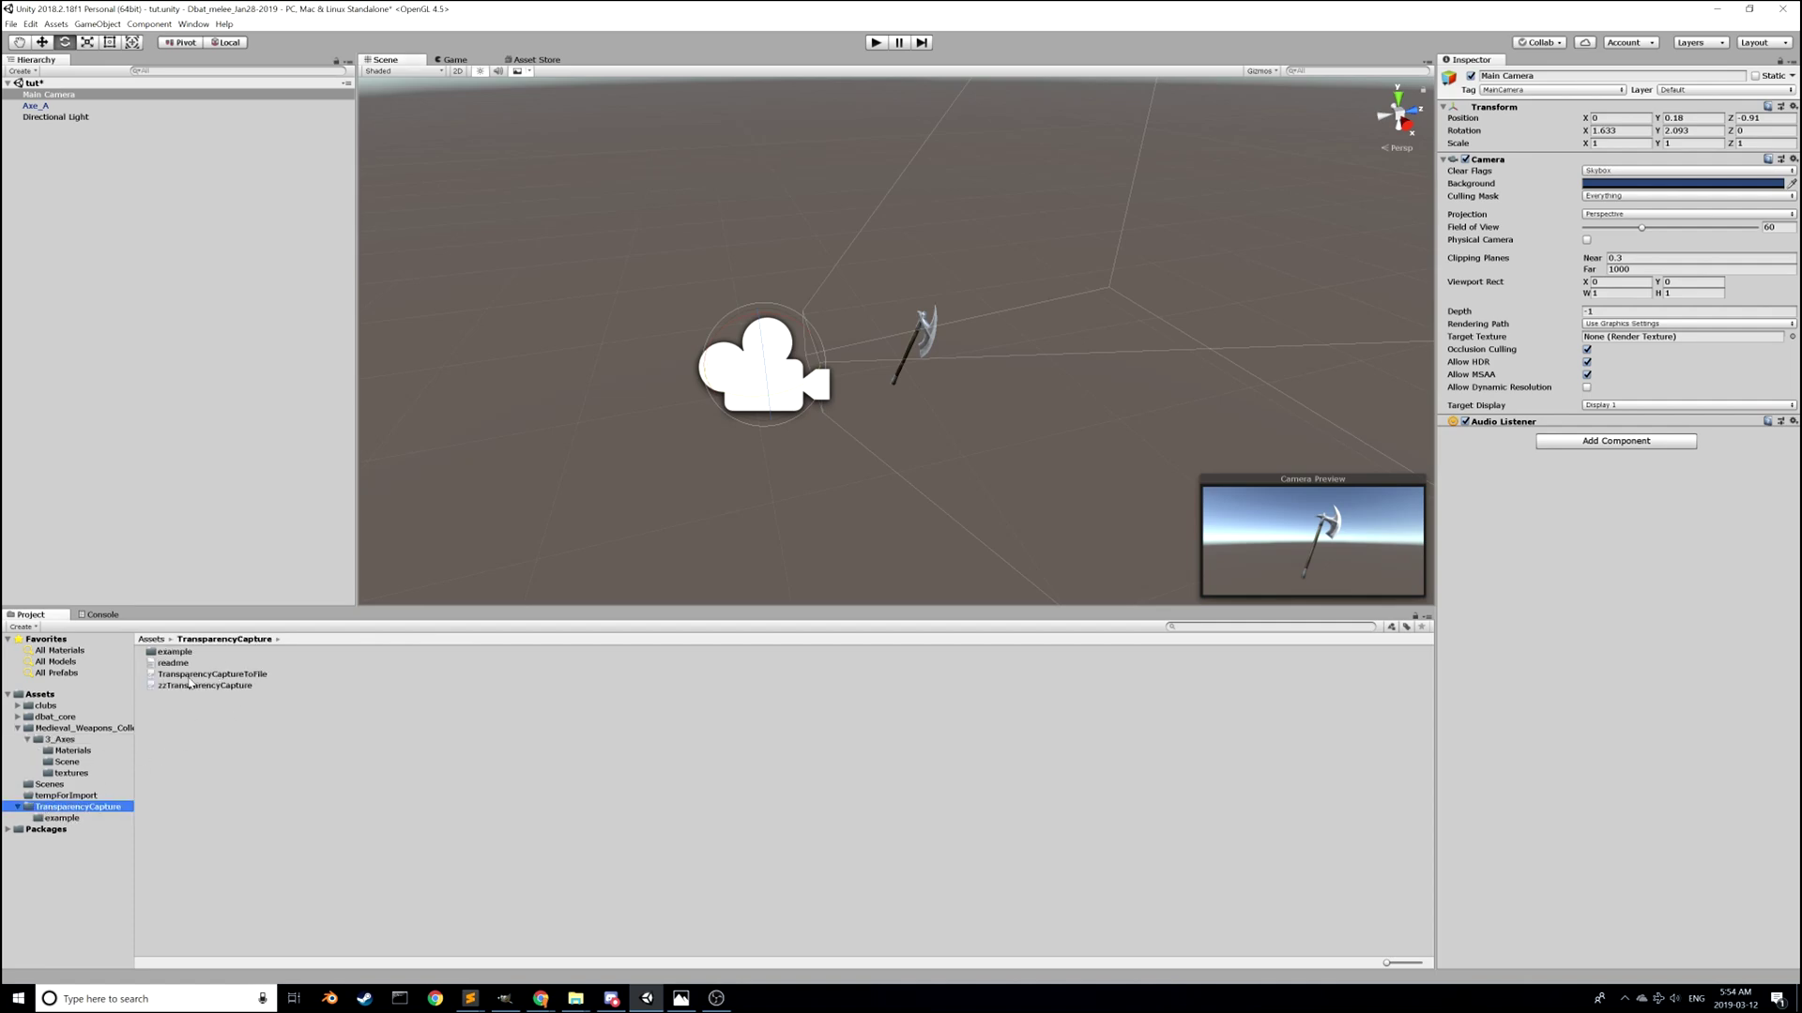
{"action": "left_click", "coordinate": [183, 674]}
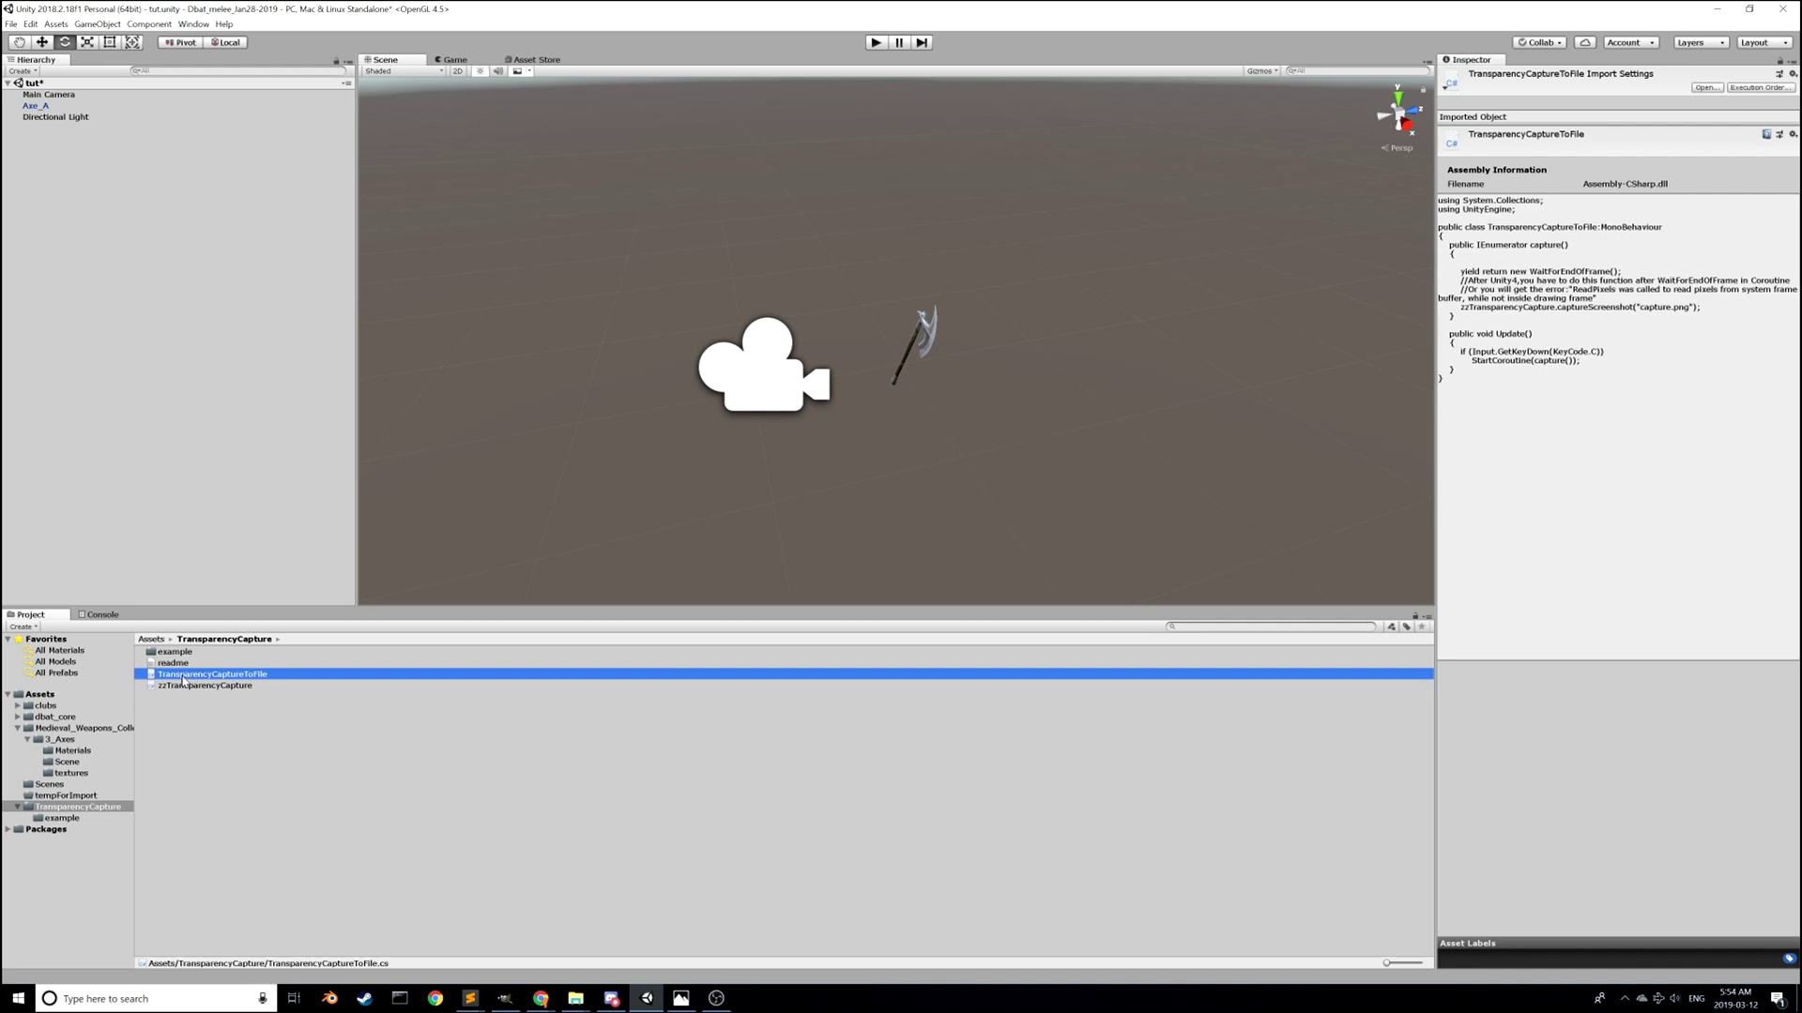
{"action": "left_click_drag", "start_coordinate": [184, 681], "coordinate": [47, 109]}
{"action": "left_click", "coordinate": [188, 735]}
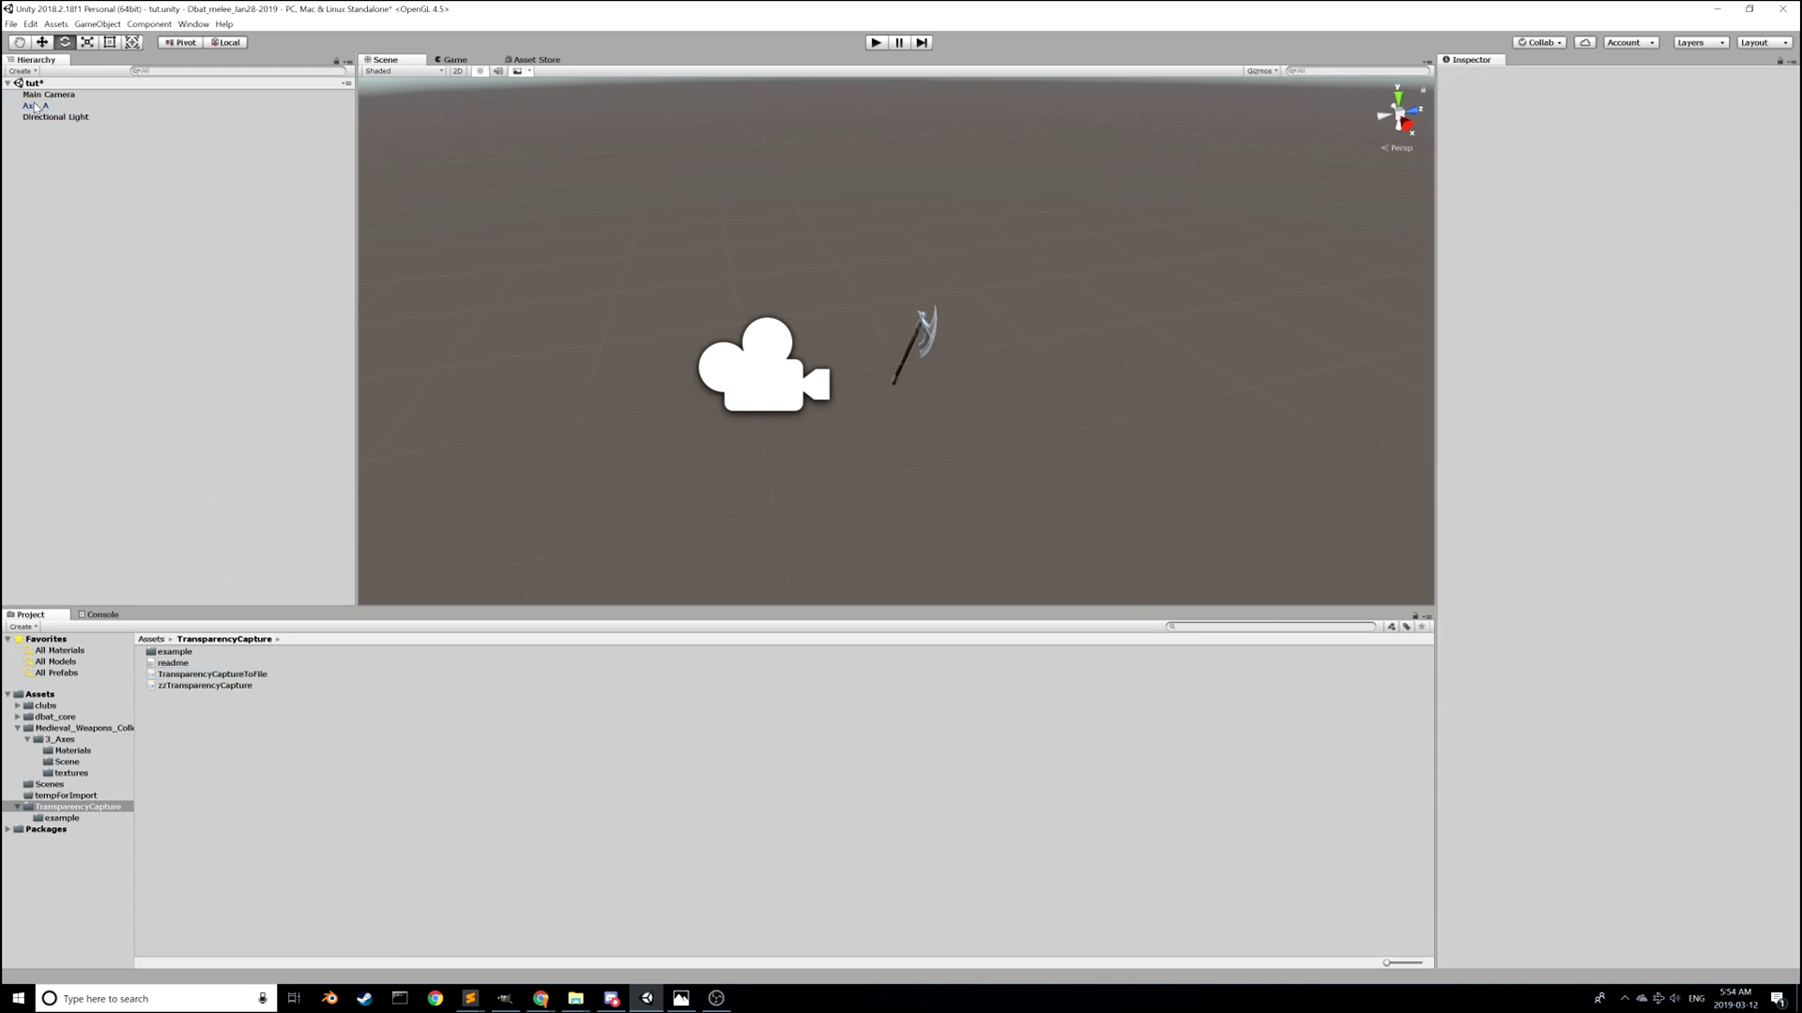
{"action": "left_click", "coordinate": [35, 106]}
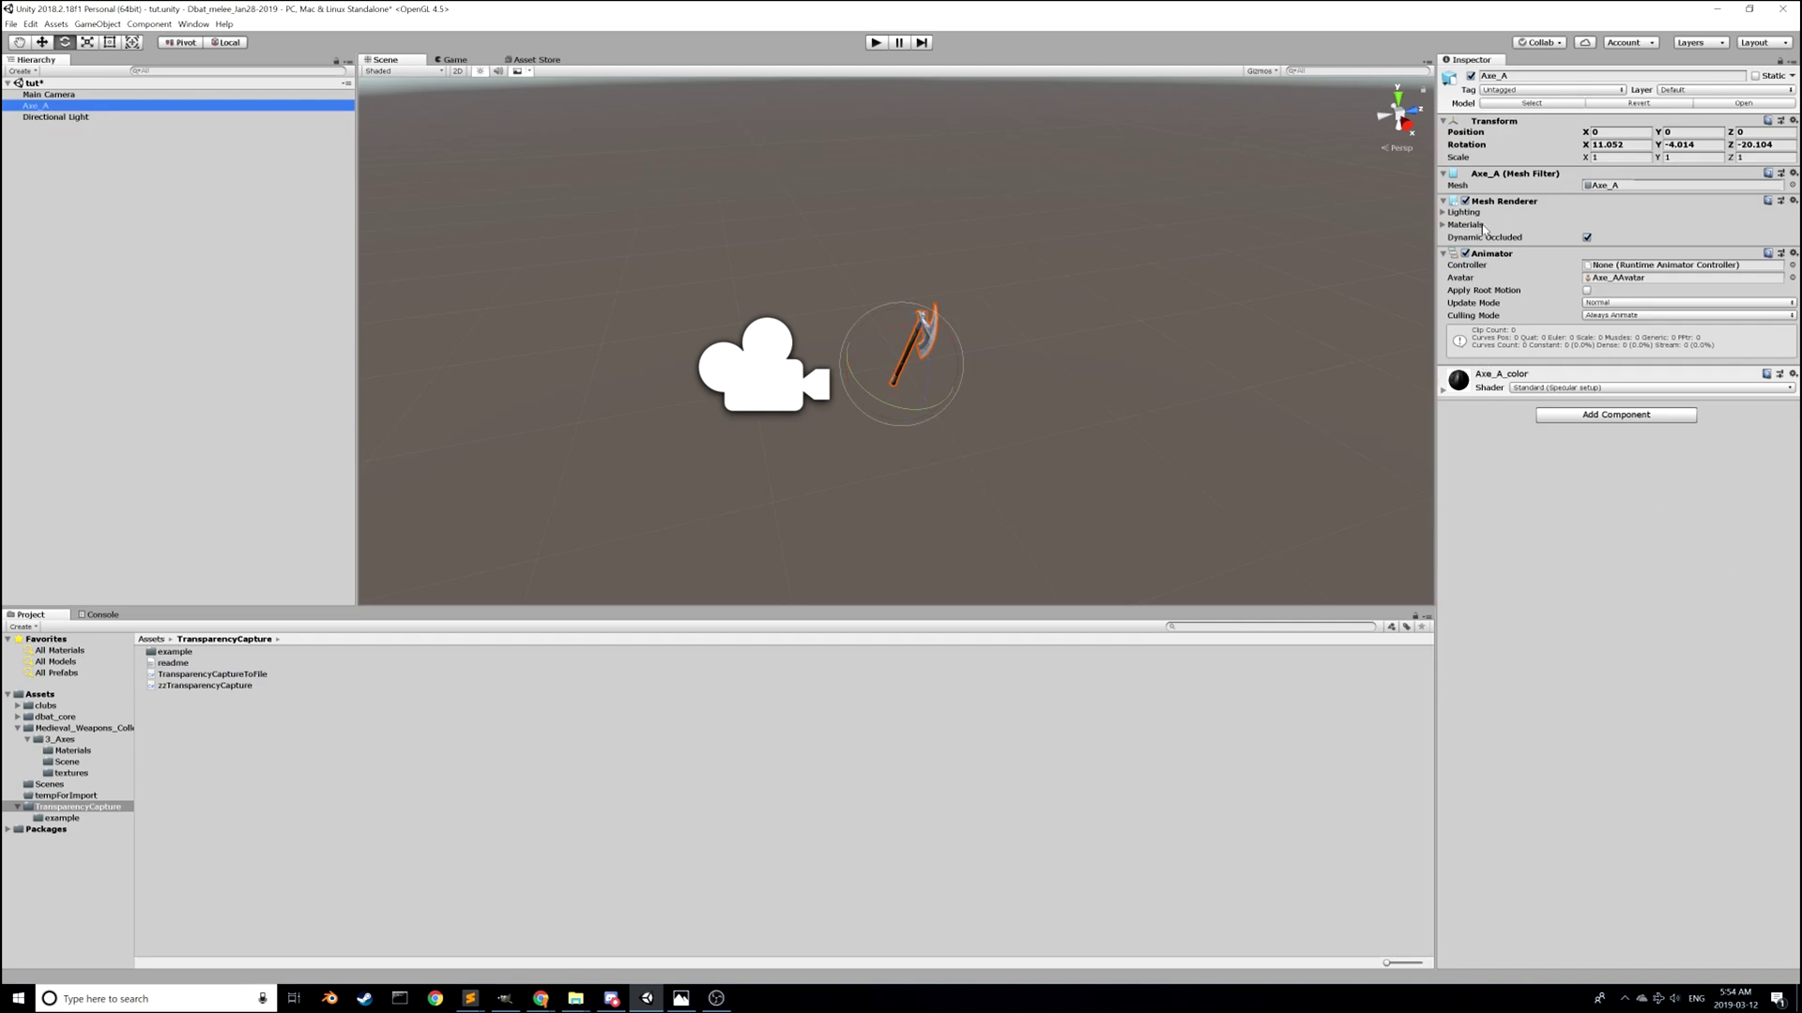
{"action": "left_click_drag", "start_coordinate": [203, 675], "coordinate": [47, 107]}
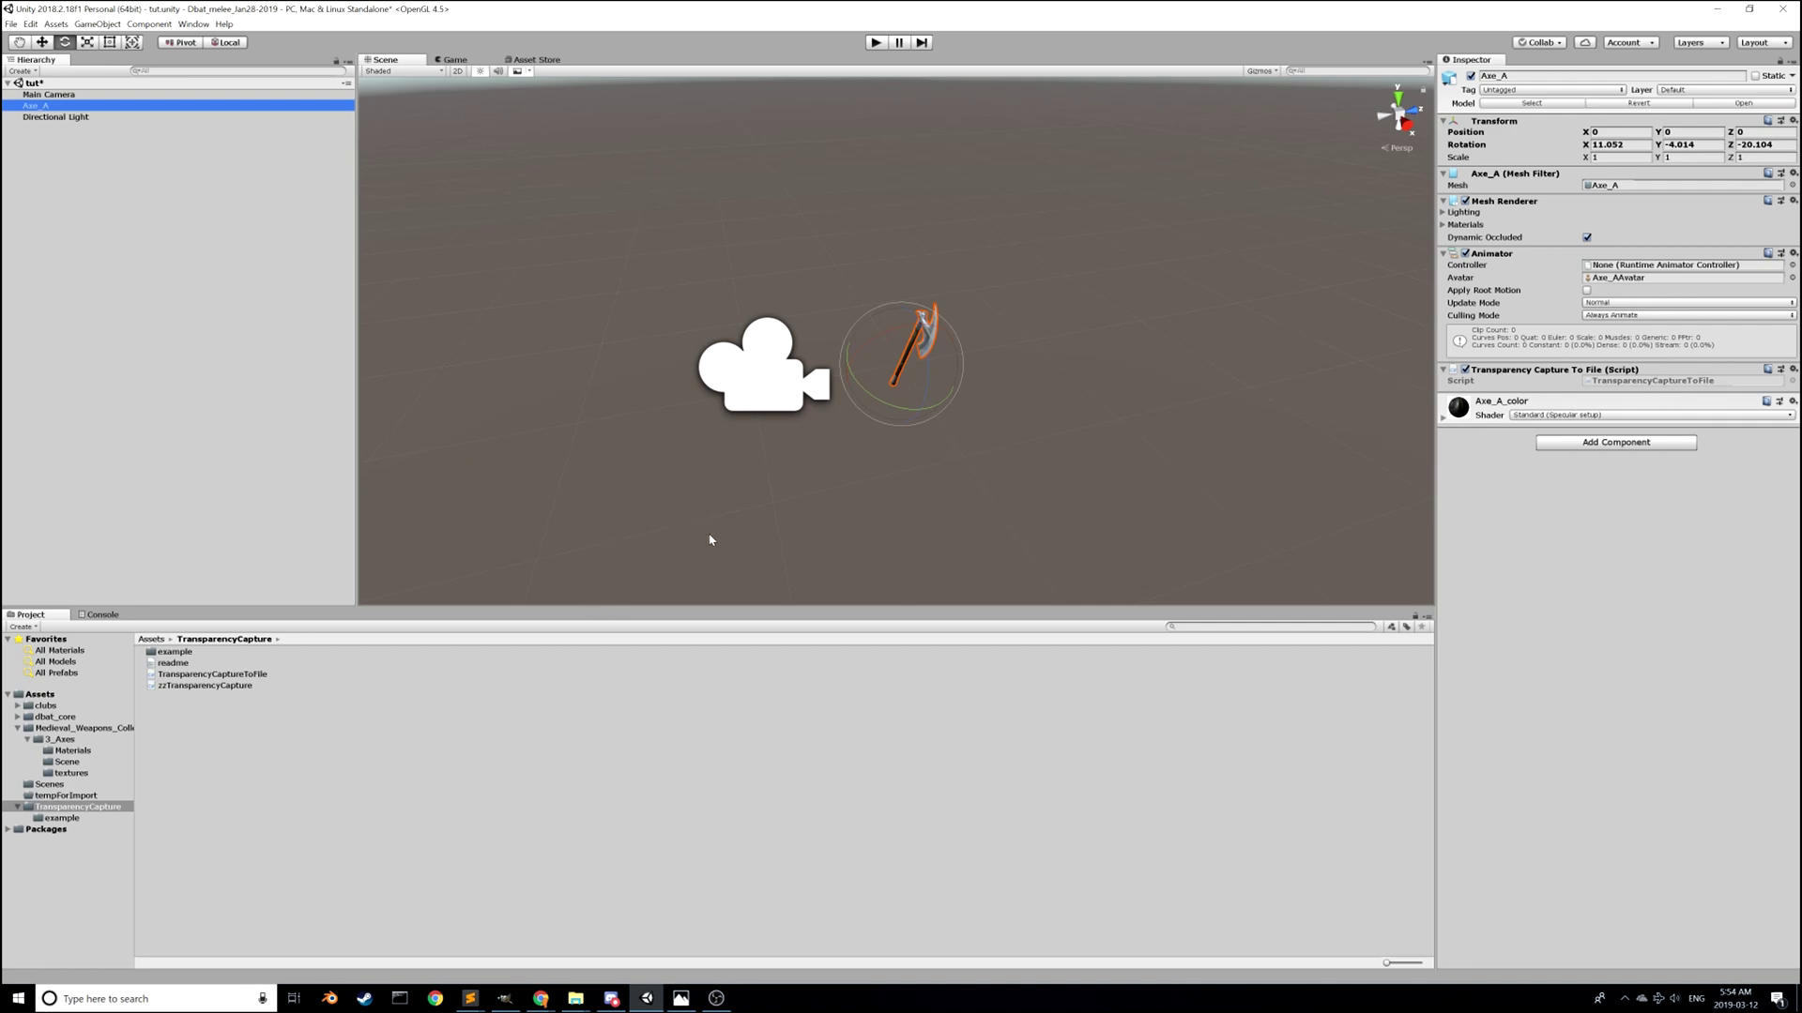
Step: Run the scene in play mode, then view the saved capture.png from the file browser
{"action": "left_click", "coordinate": [876, 43]}
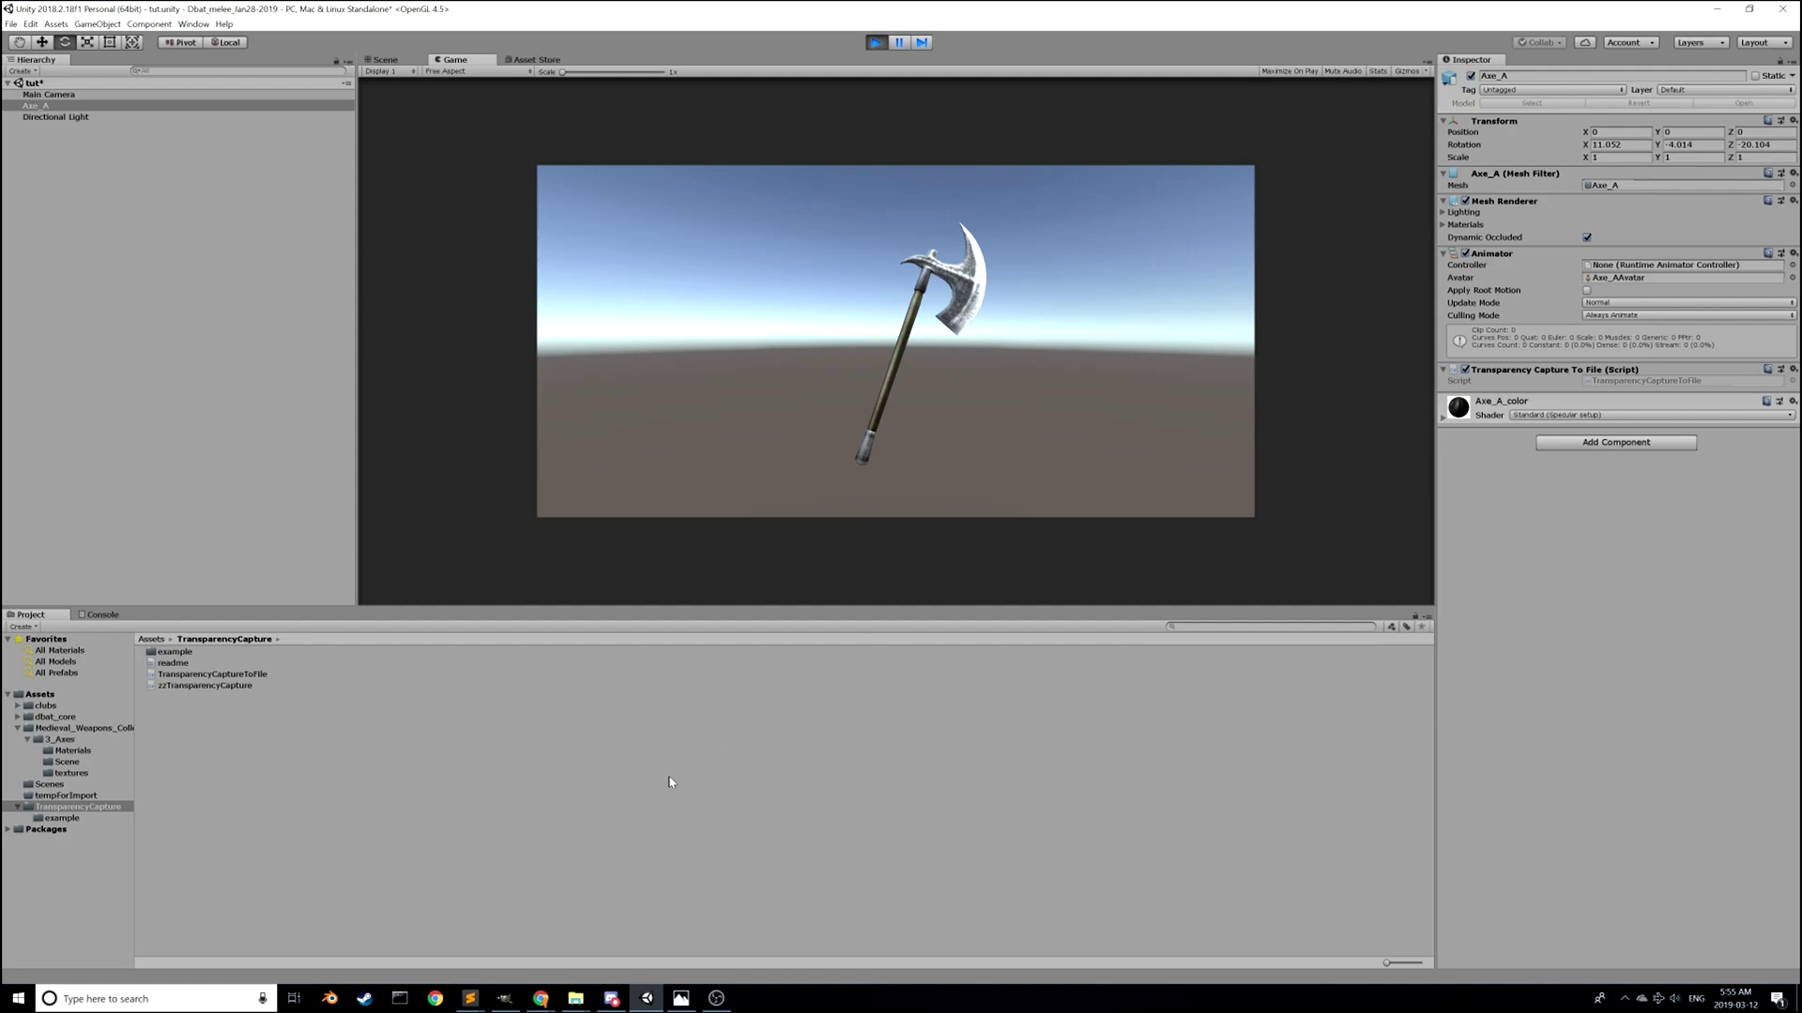
{"action": "left_click", "coordinate": [575, 999]}
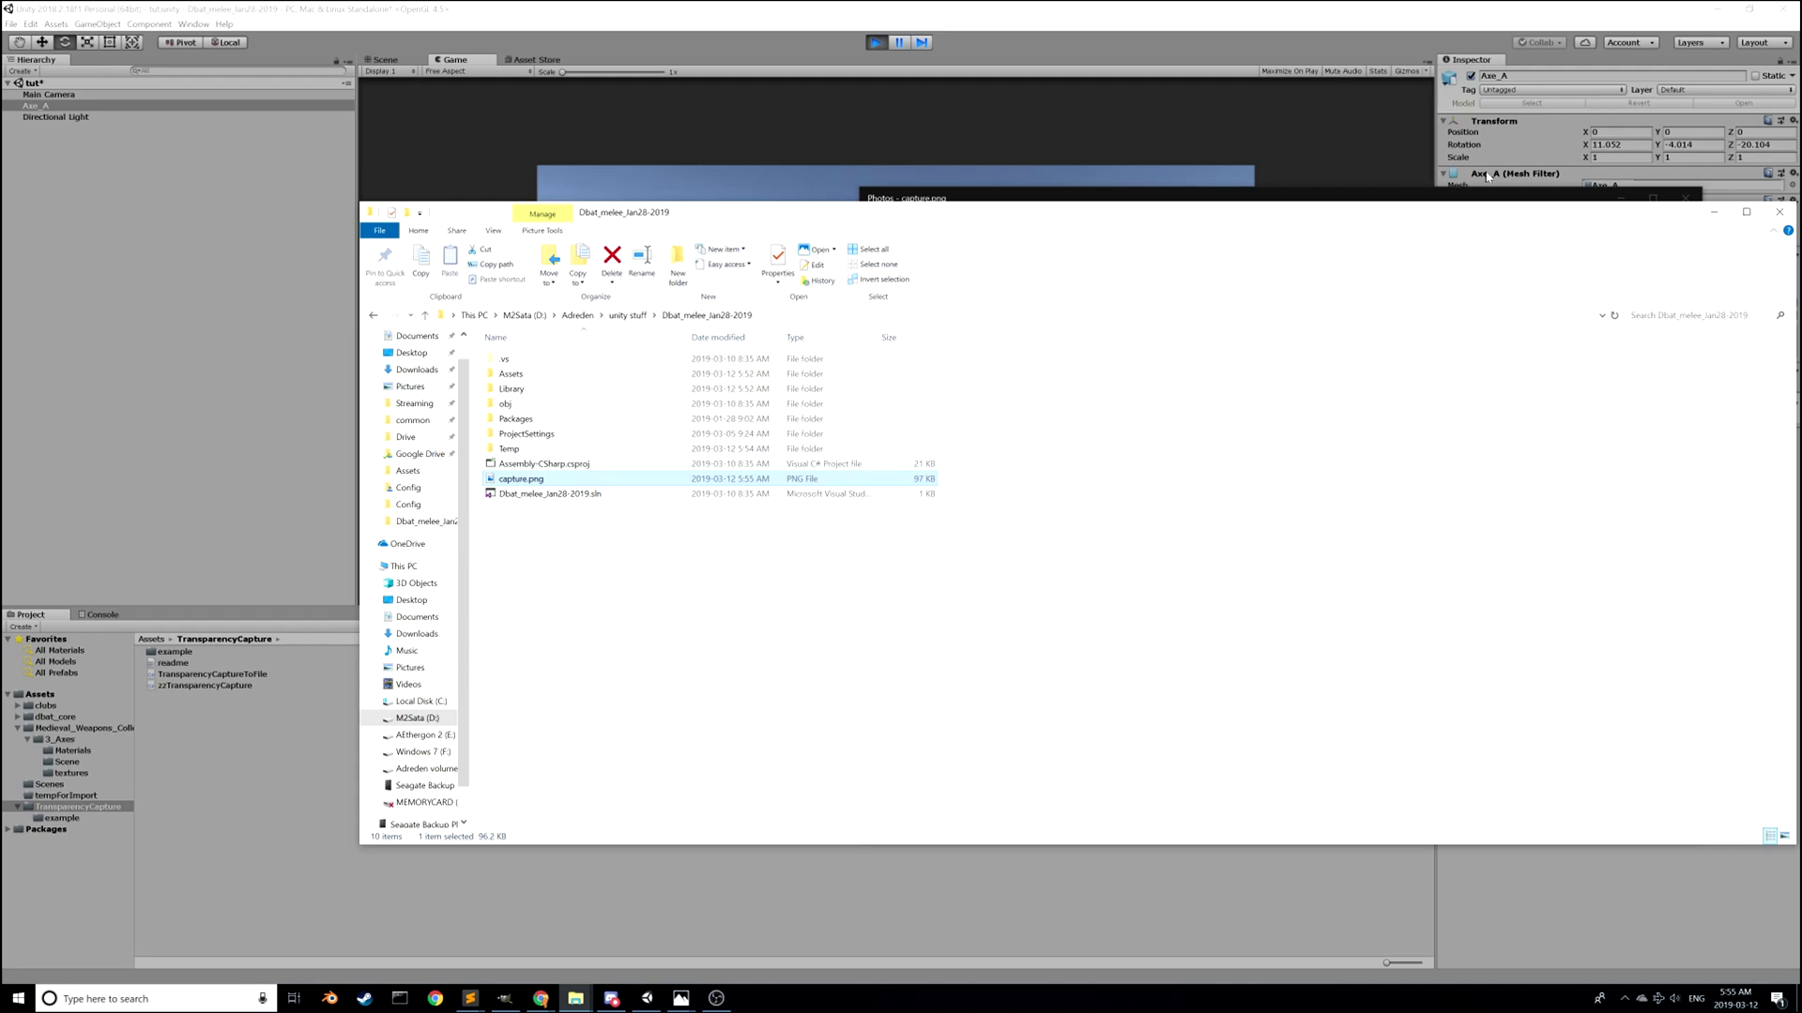
{"action": "left_click", "coordinate": [1131, 208]}
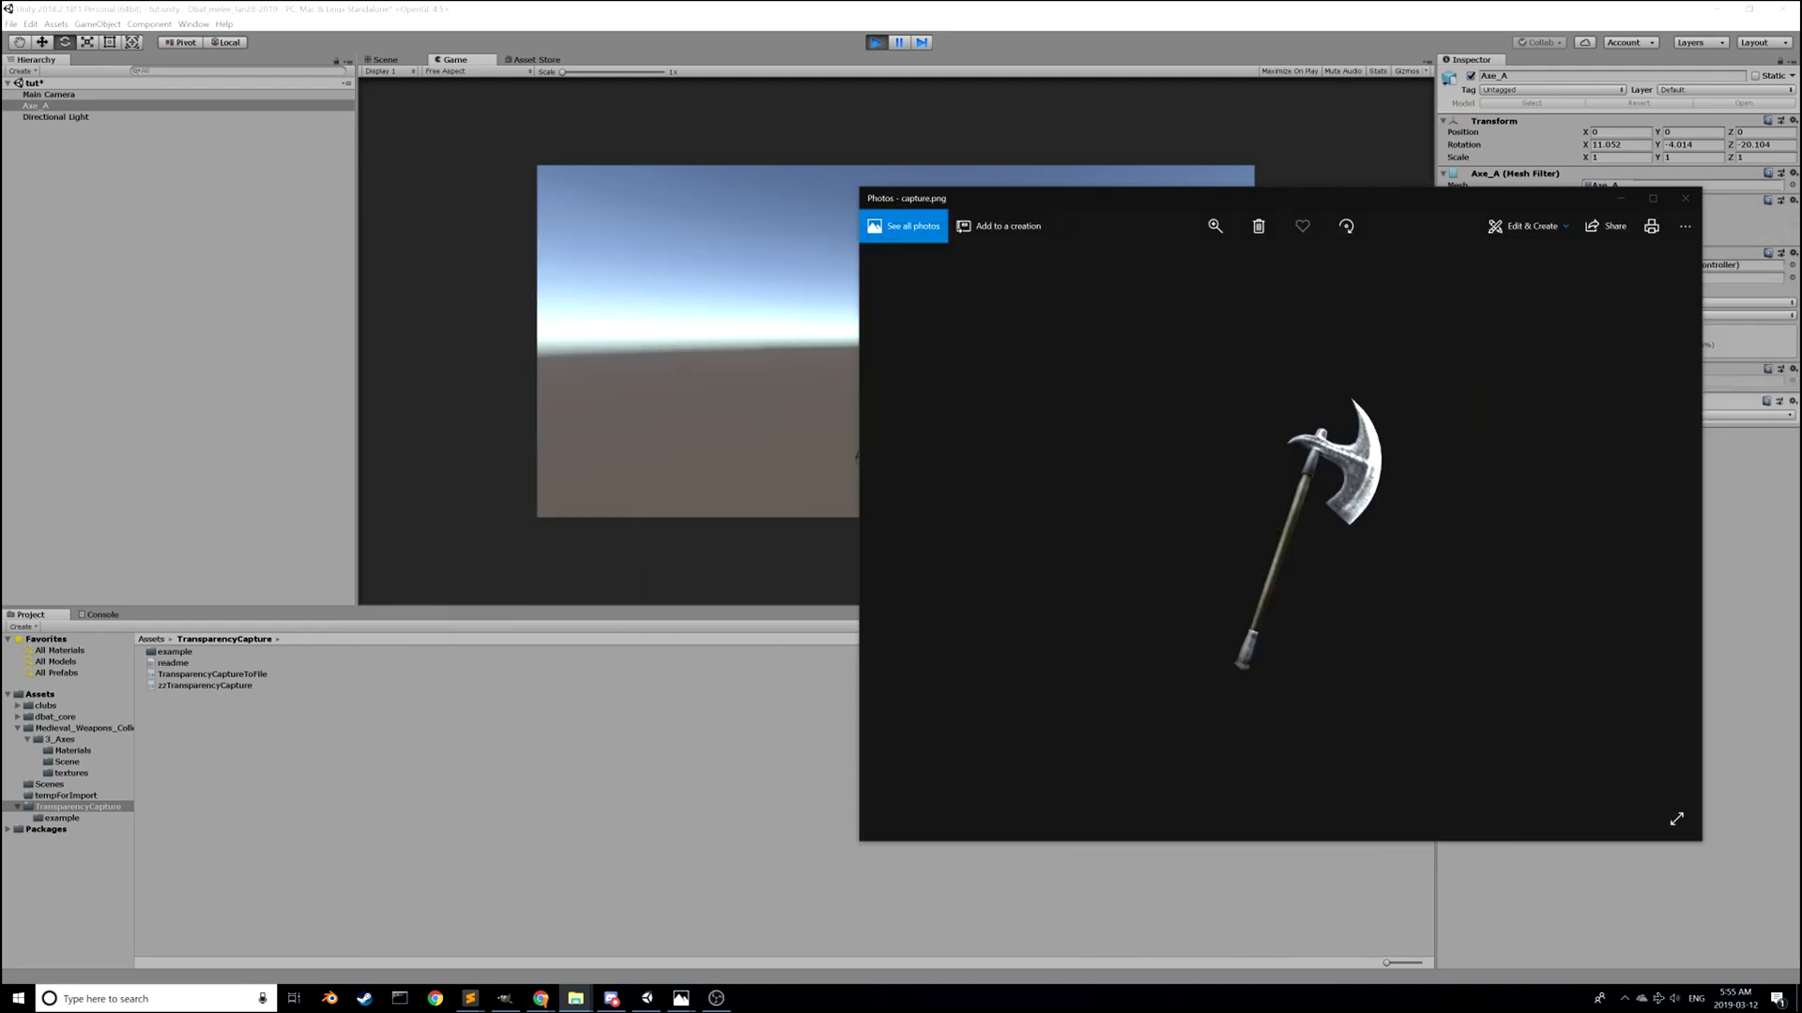
Step: Read the TransparencyCaptureToFile and zzTransparencyCapture scripts, then bring the project folder window back on screen
{"action": "left_click", "coordinate": [88, 808]}
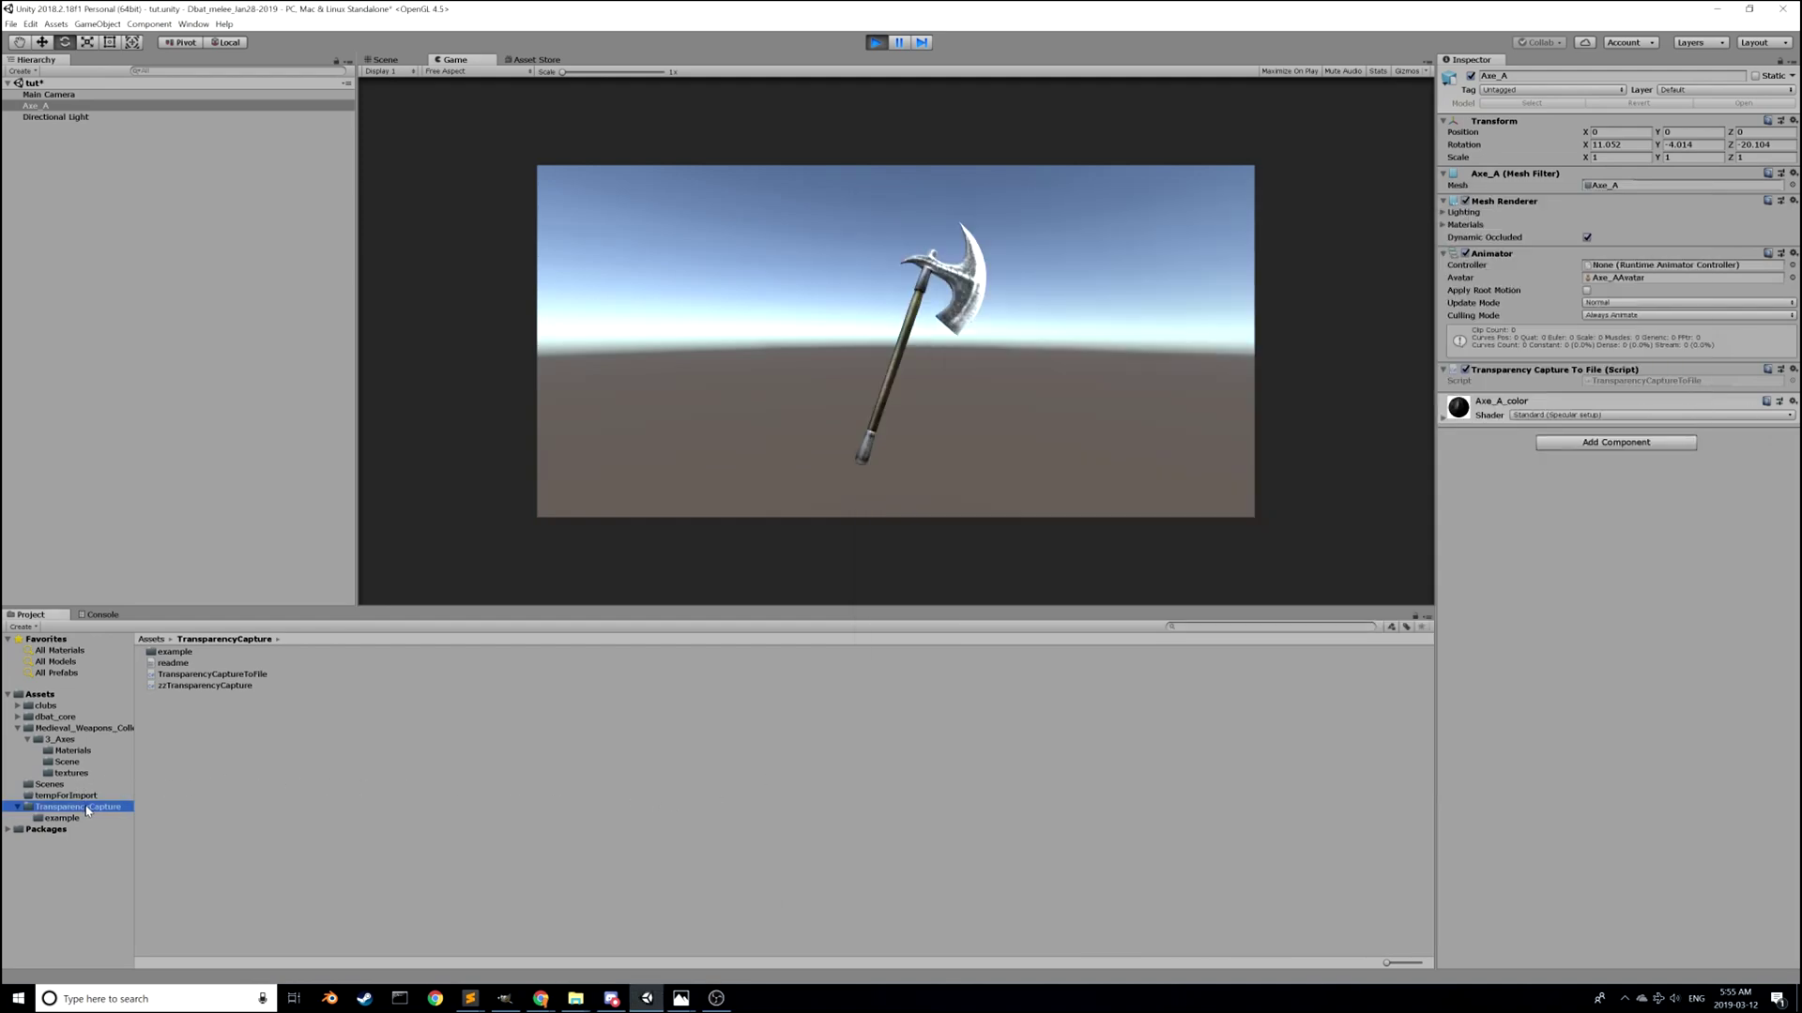
{"action": "left_click", "coordinate": [203, 675]}
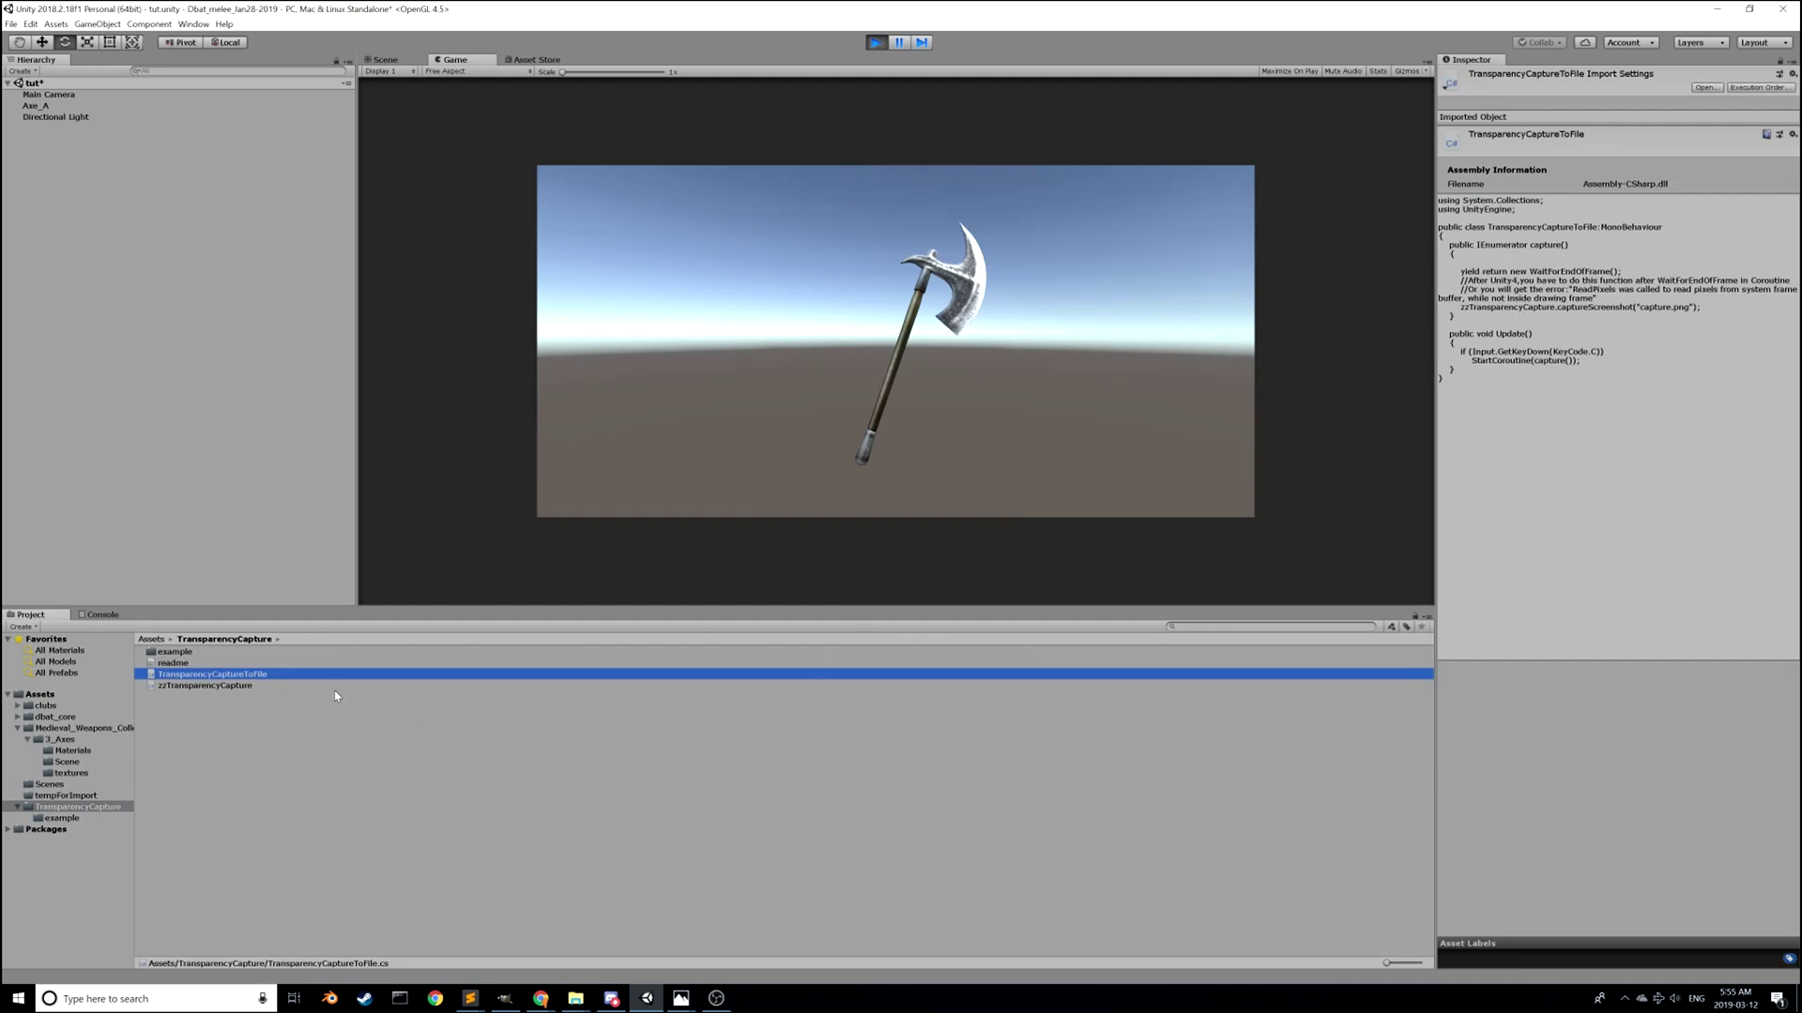
{"action": "left_click", "coordinate": [194, 686]}
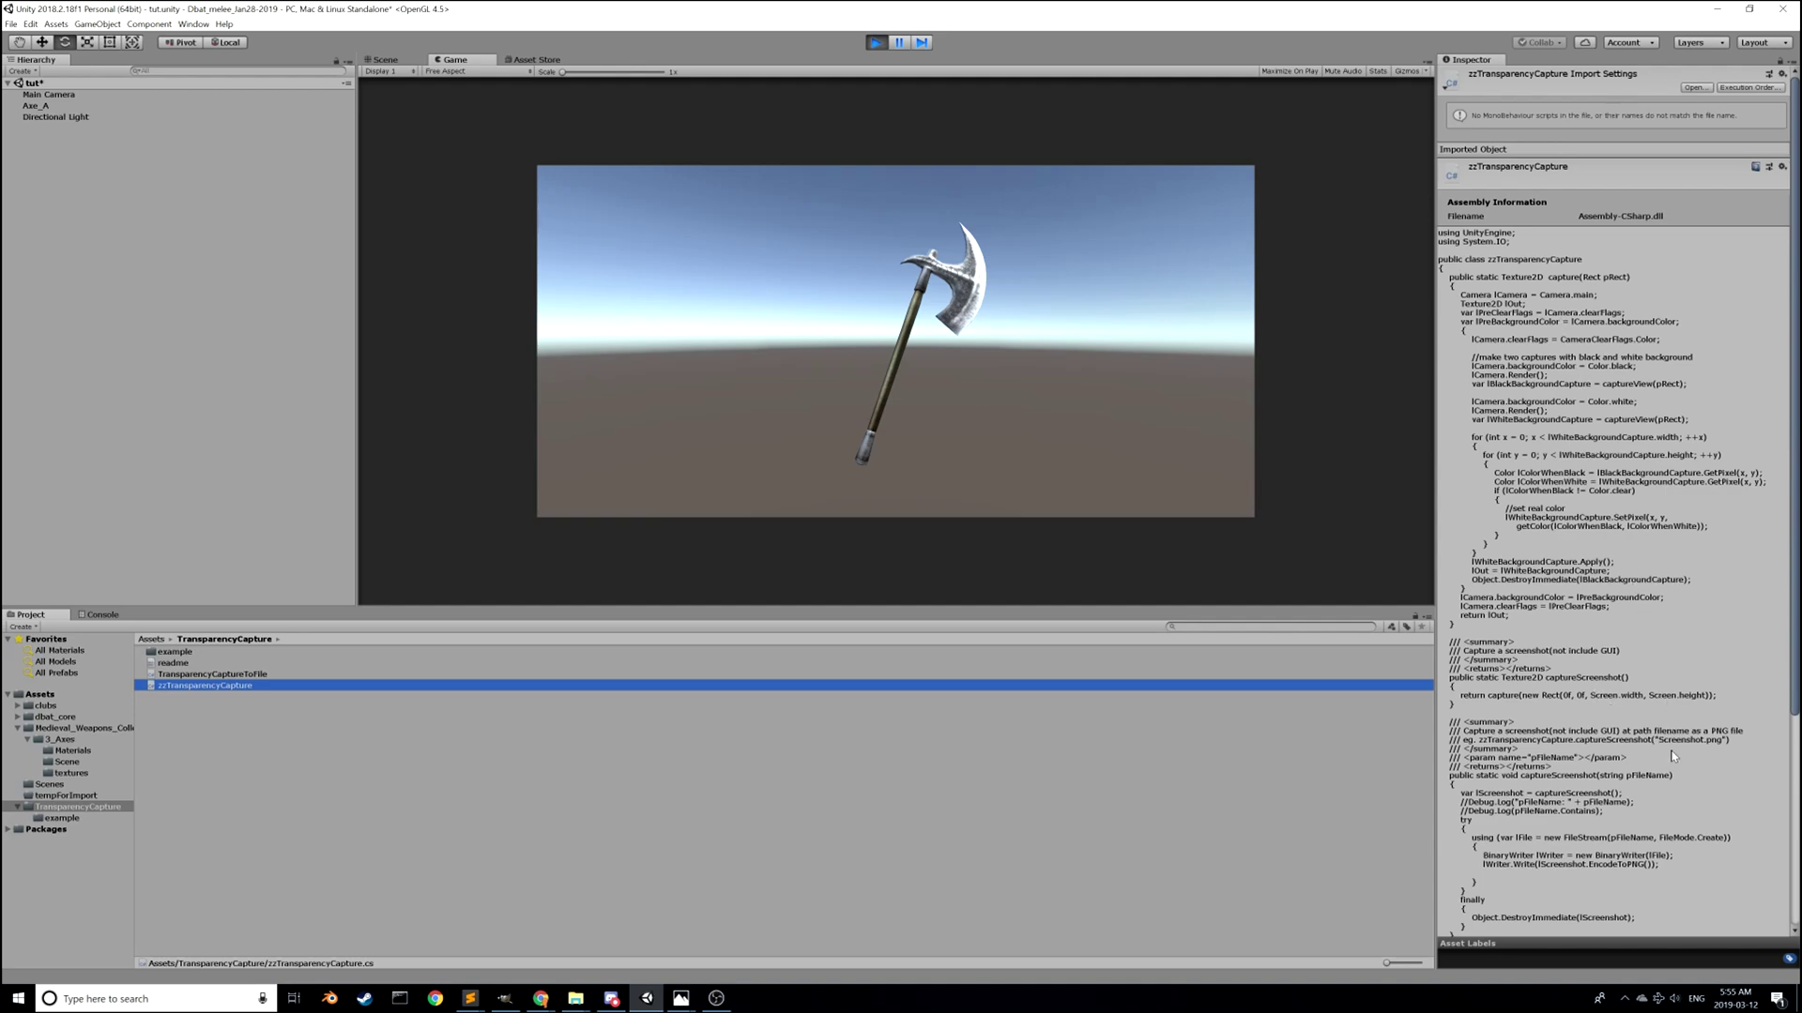
{"action": "scroll", "coordinate": [1563, 913], "scroll_direction": "down", "scroll_amount": 3}
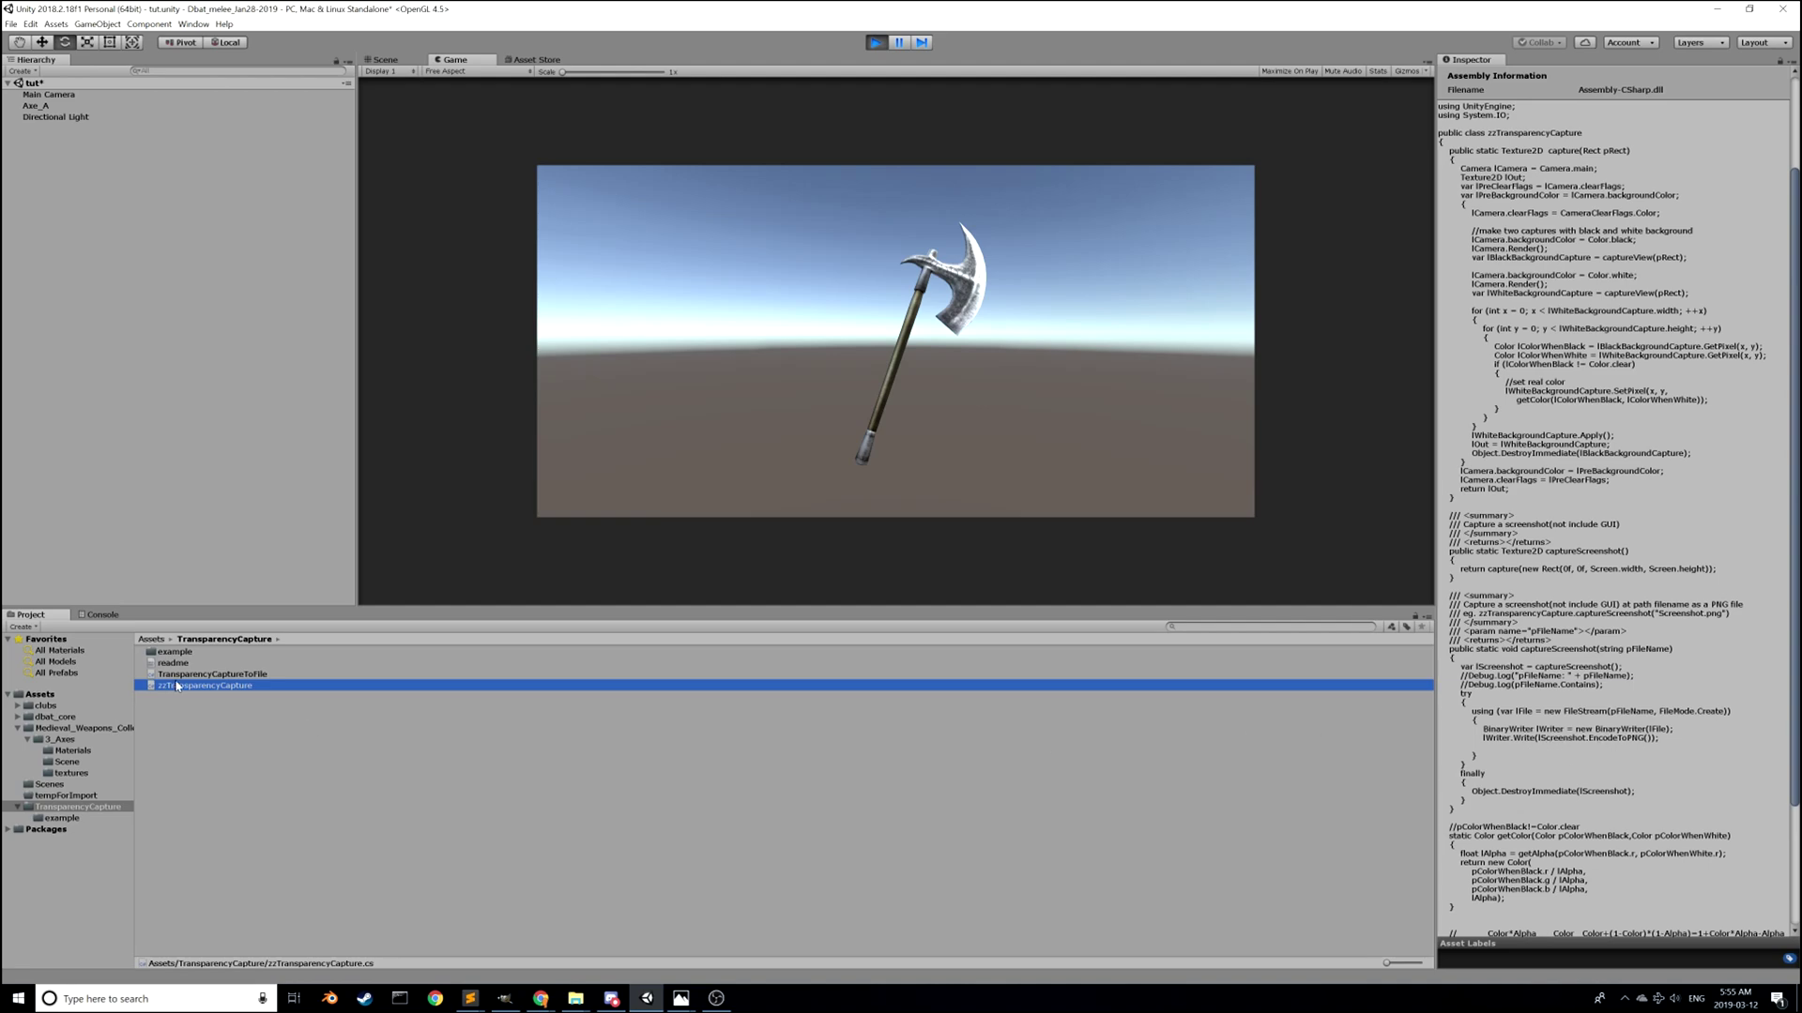
{"action": "left_click", "coordinate": [207, 675]}
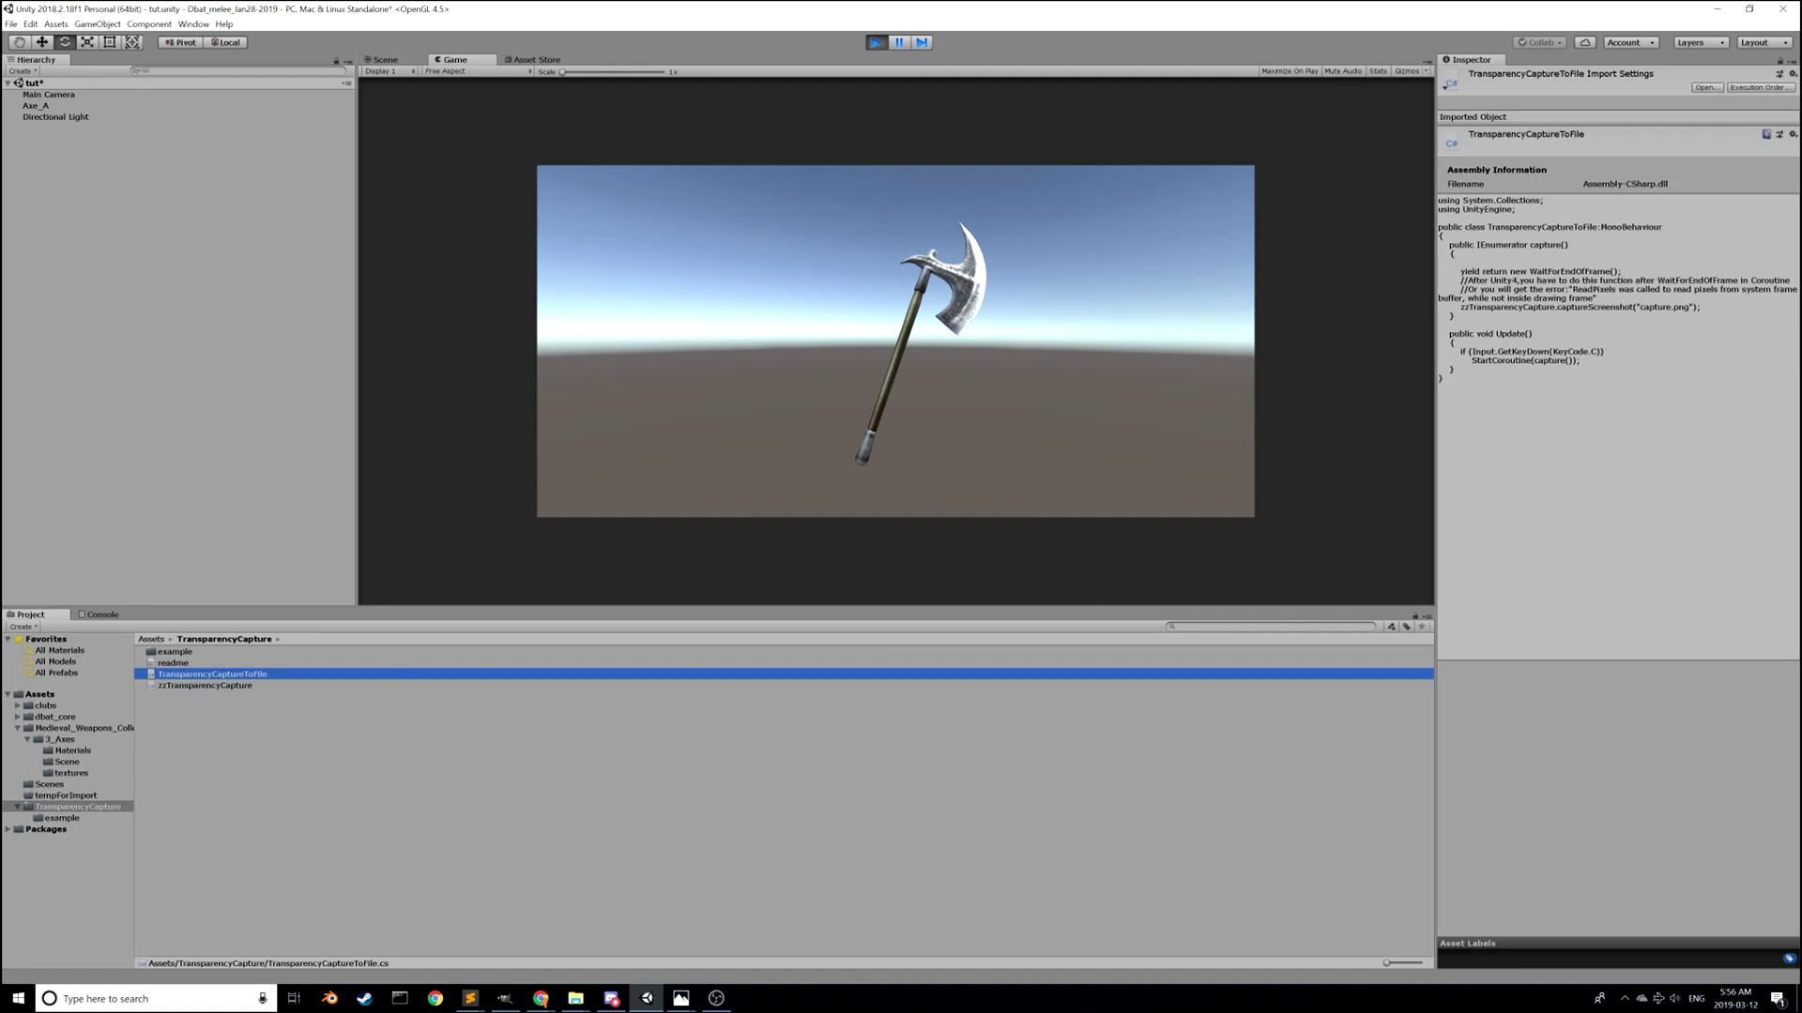
{"action": "left_click_drag", "start_coordinate": [1801, 281], "coordinate": [619, 222]}
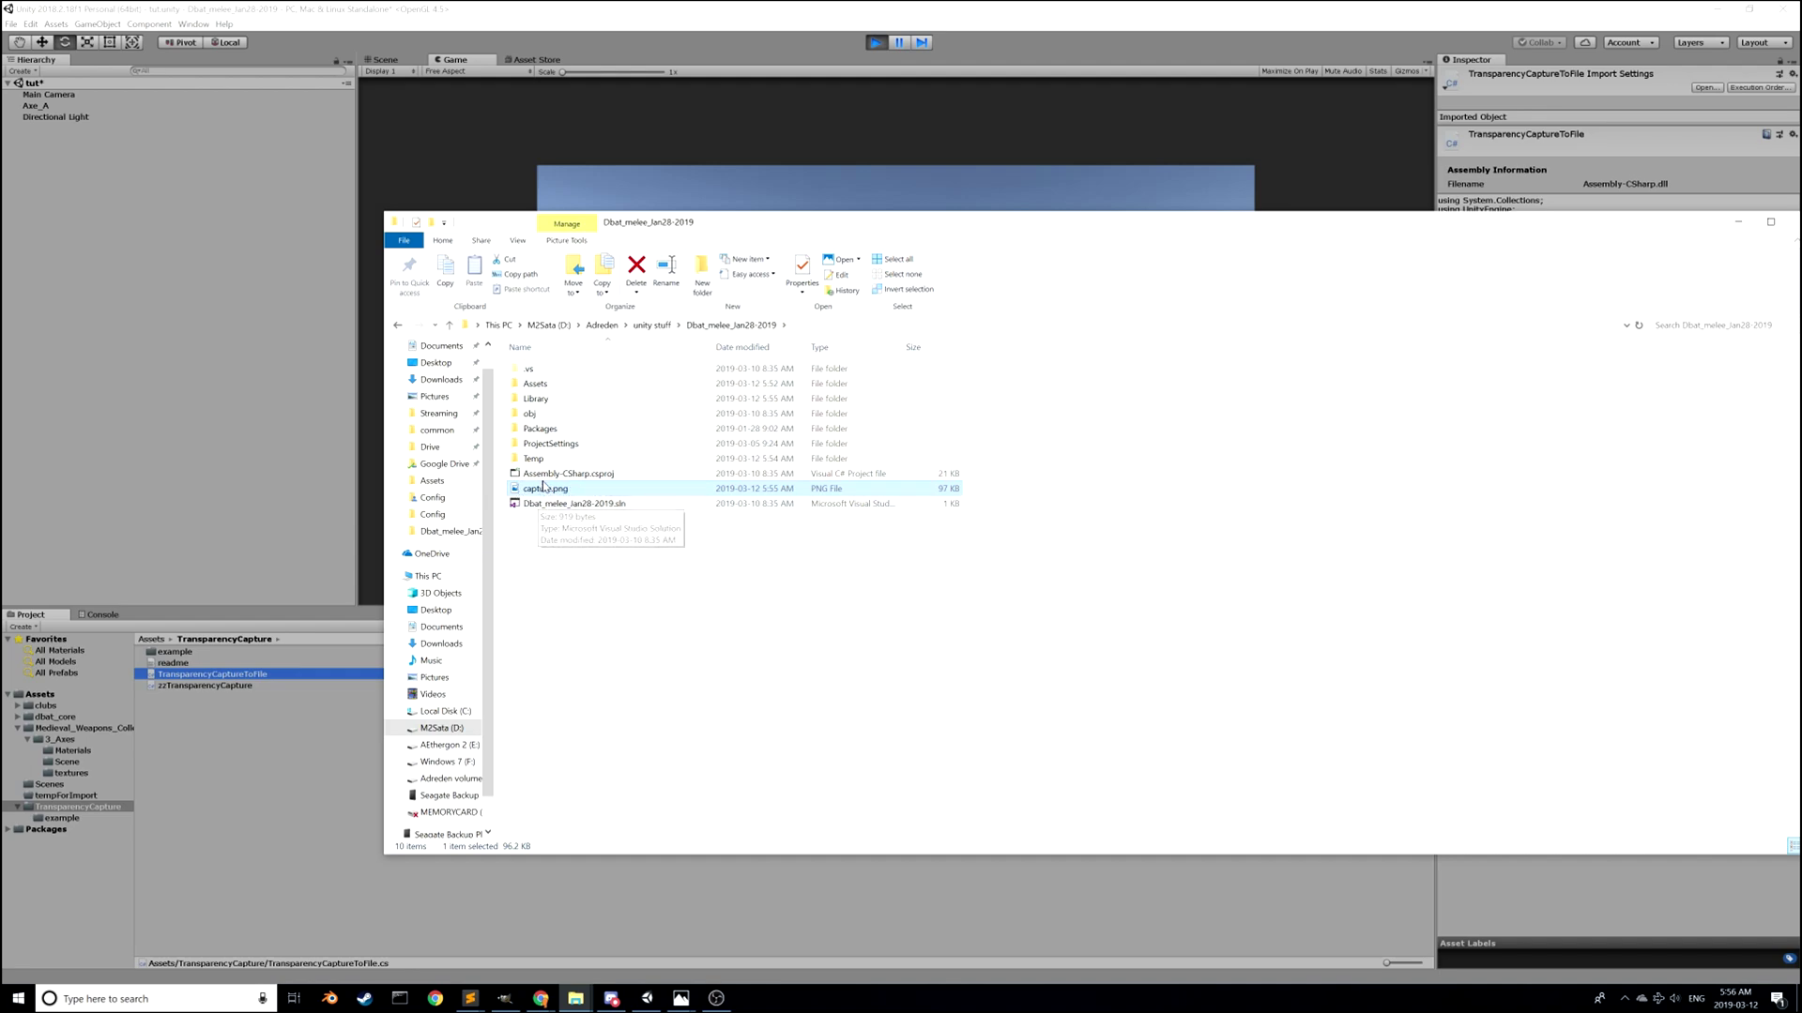
Step: Open capture.png to inspect the axe, then browse into Assets and TransparencyCapture
{"action": "double_click", "coordinate": [537, 490]}
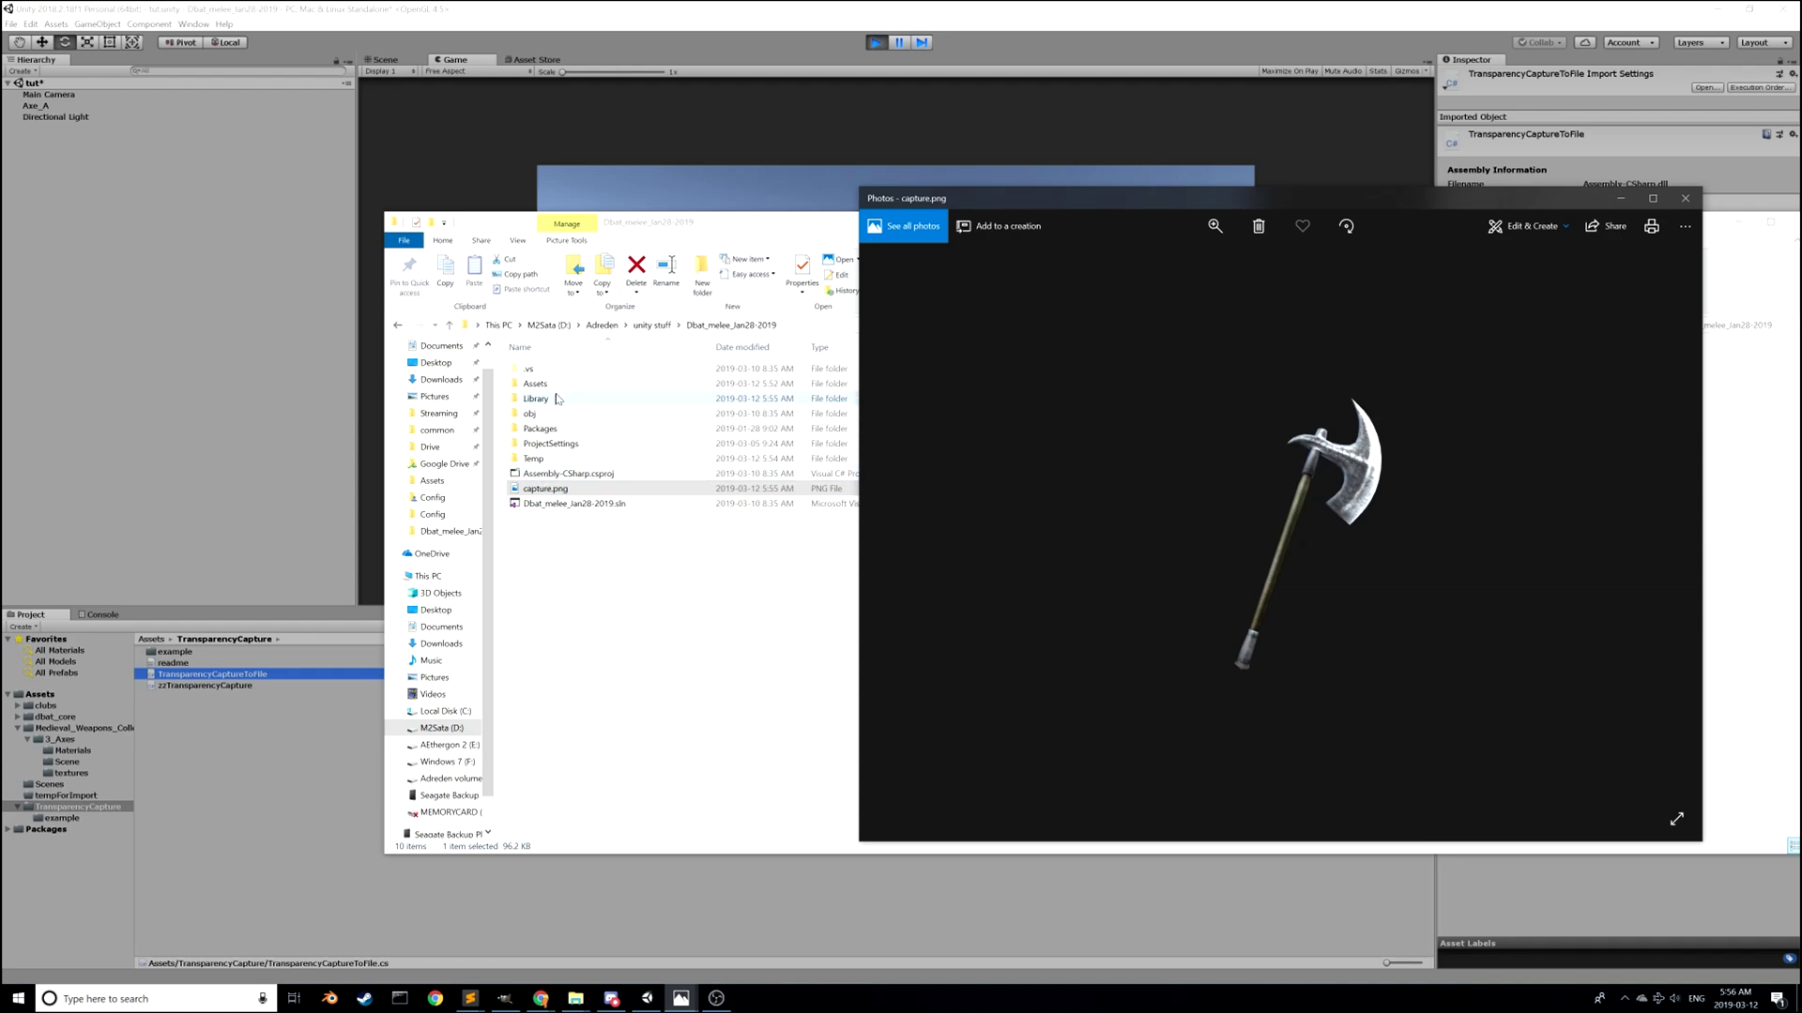
{"action": "double_click", "coordinate": [536, 385]}
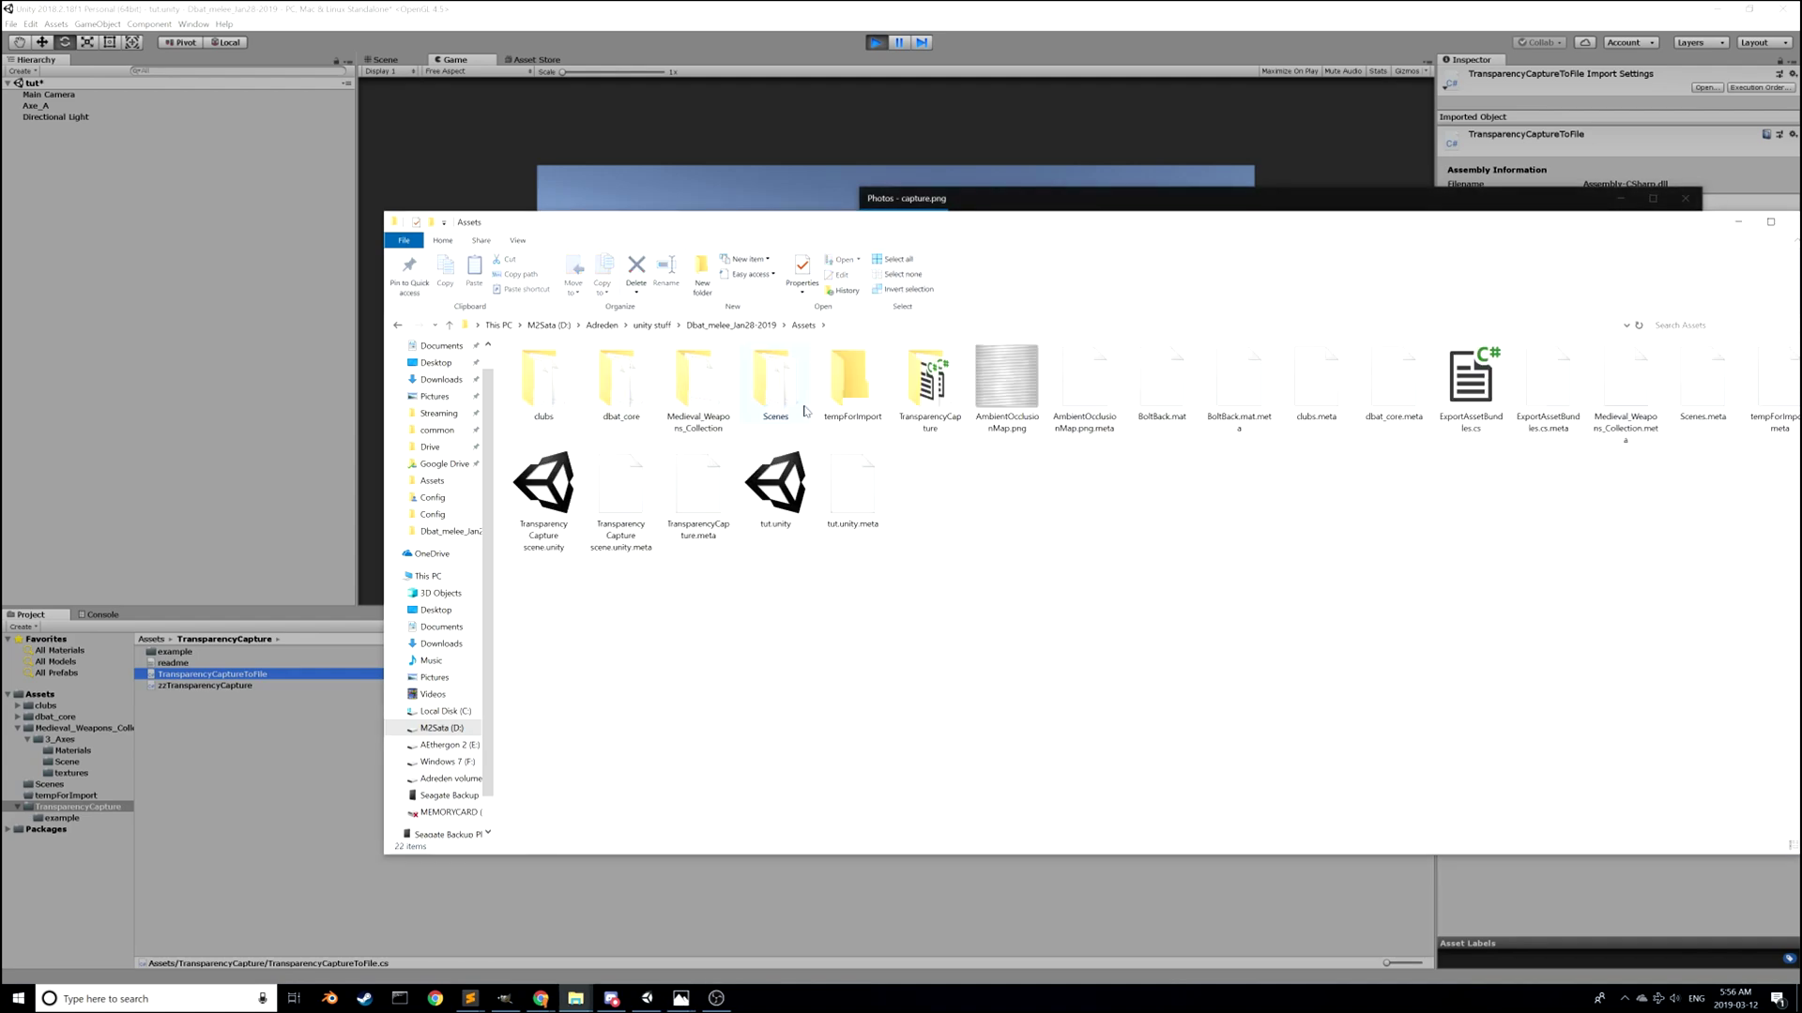
{"action": "double_click", "coordinate": [939, 412]}
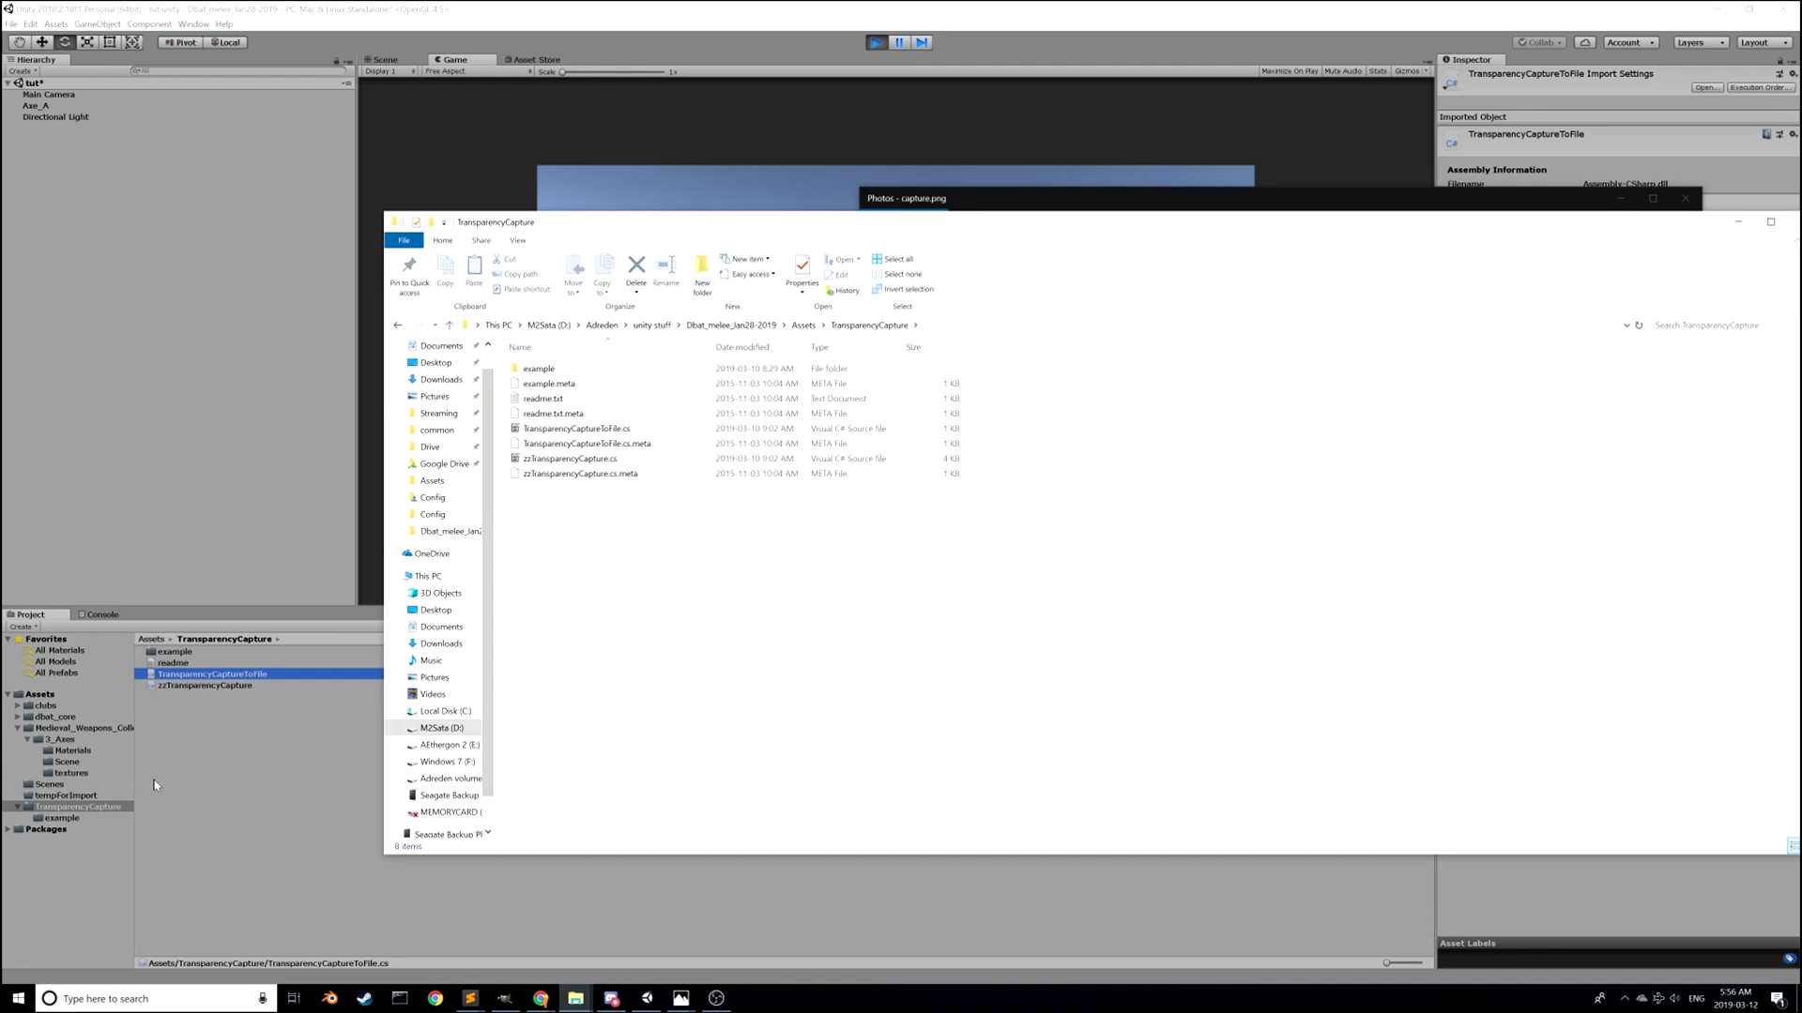
Step: Show Assets in Unity's Project panel, go back to the project root in Explorer, and reposition the window
{"action": "left_click", "coordinate": [42, 694]}
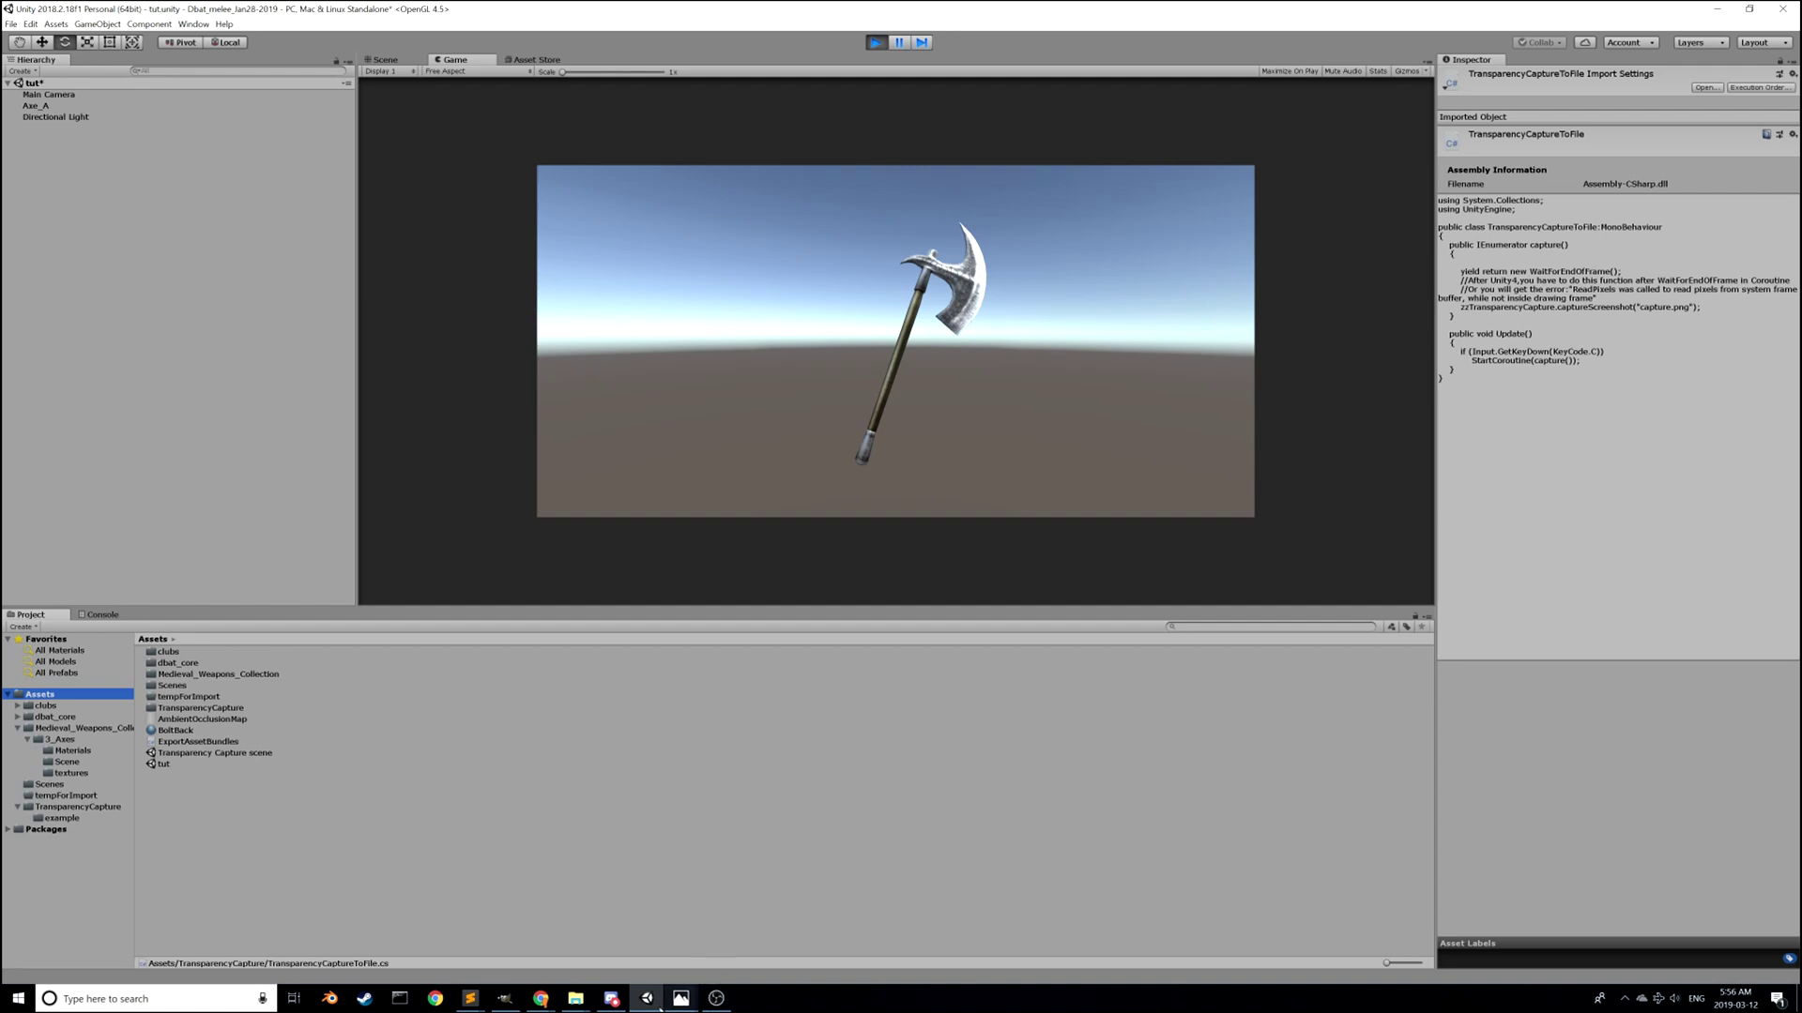
{"action": "mouse_move", "coordinate": [576, 999]}
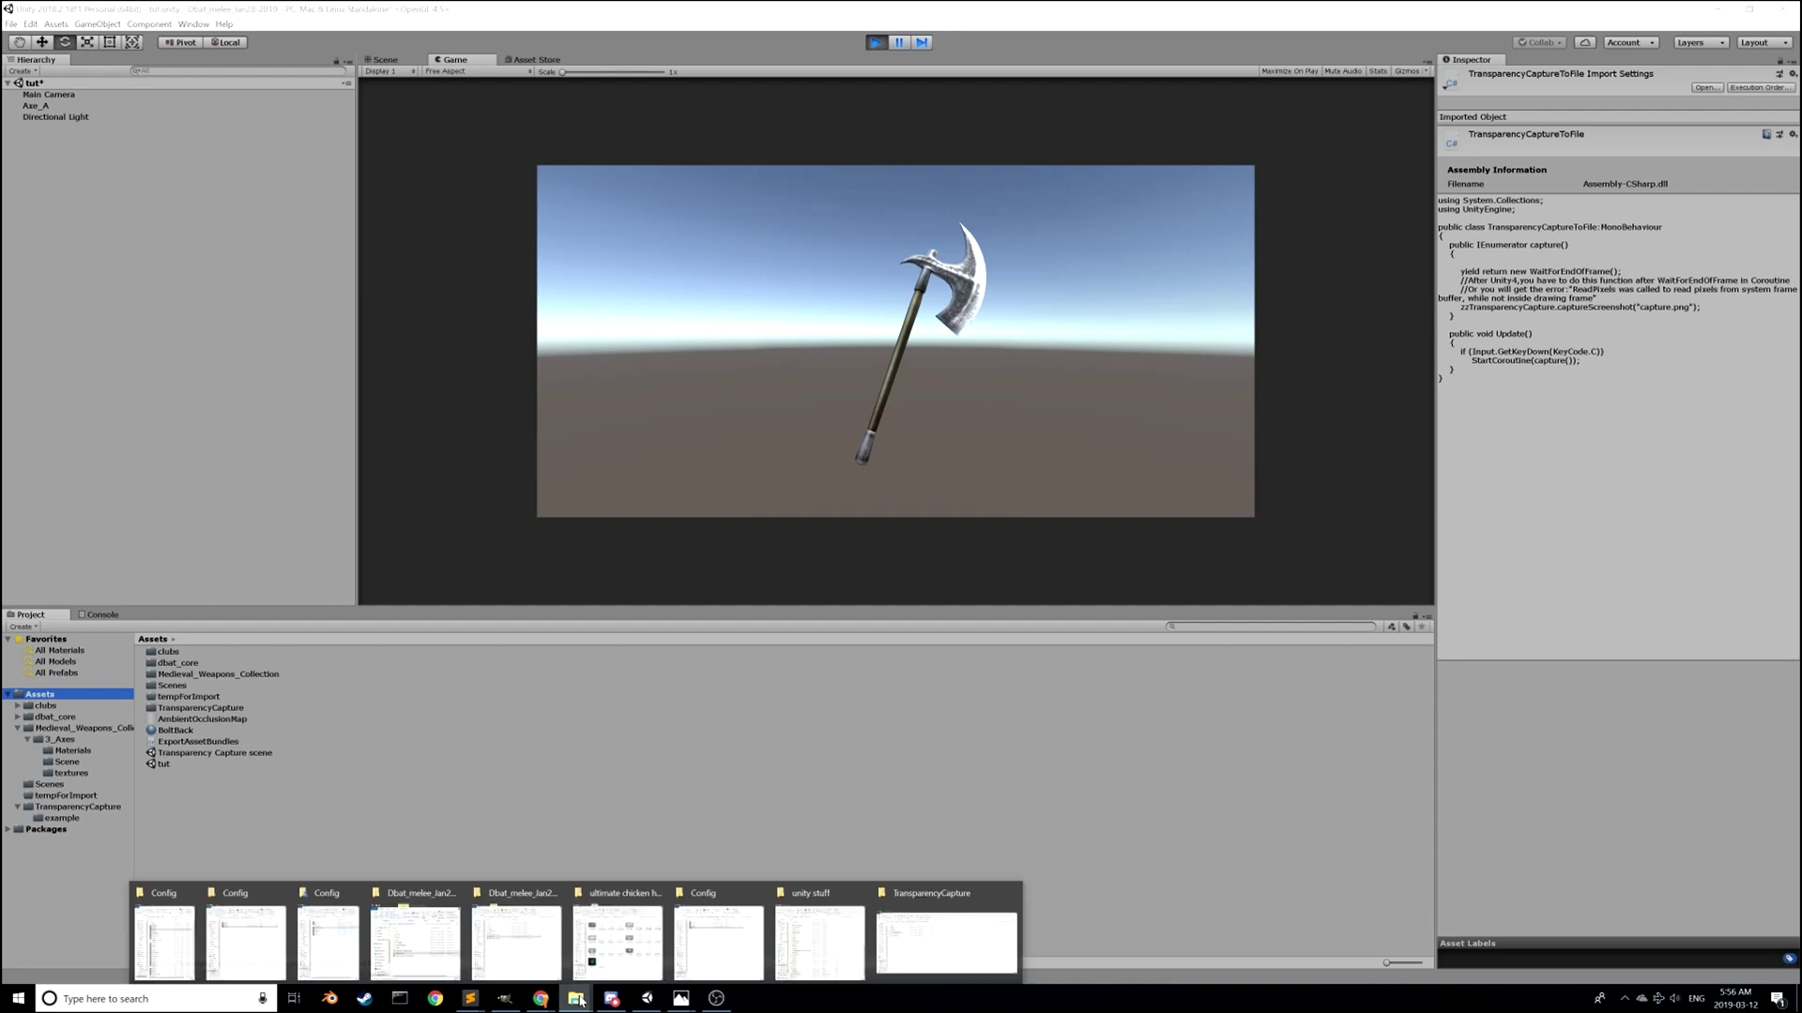
{"action": "left_click", "coordinate": [900, 967]}
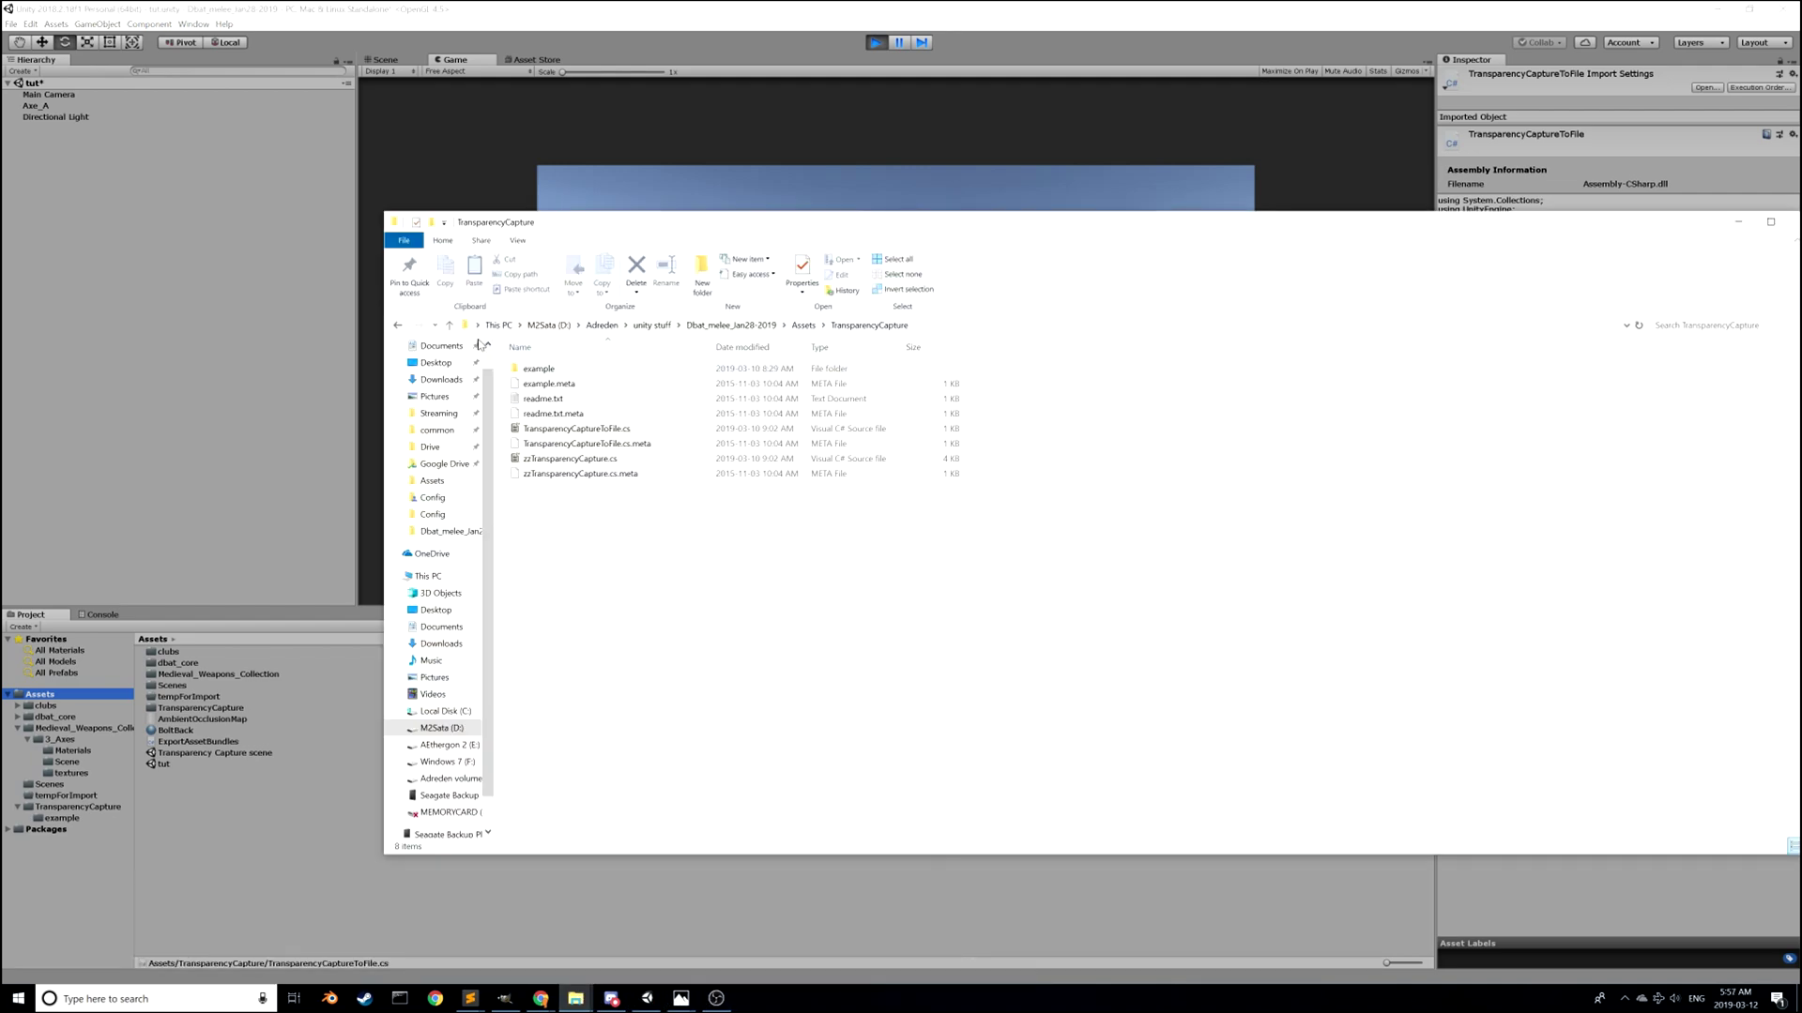
{"action": "left_click", "coordinate": [398, 326]}
{"action": "left_click", "coordinate": [398, 327]}
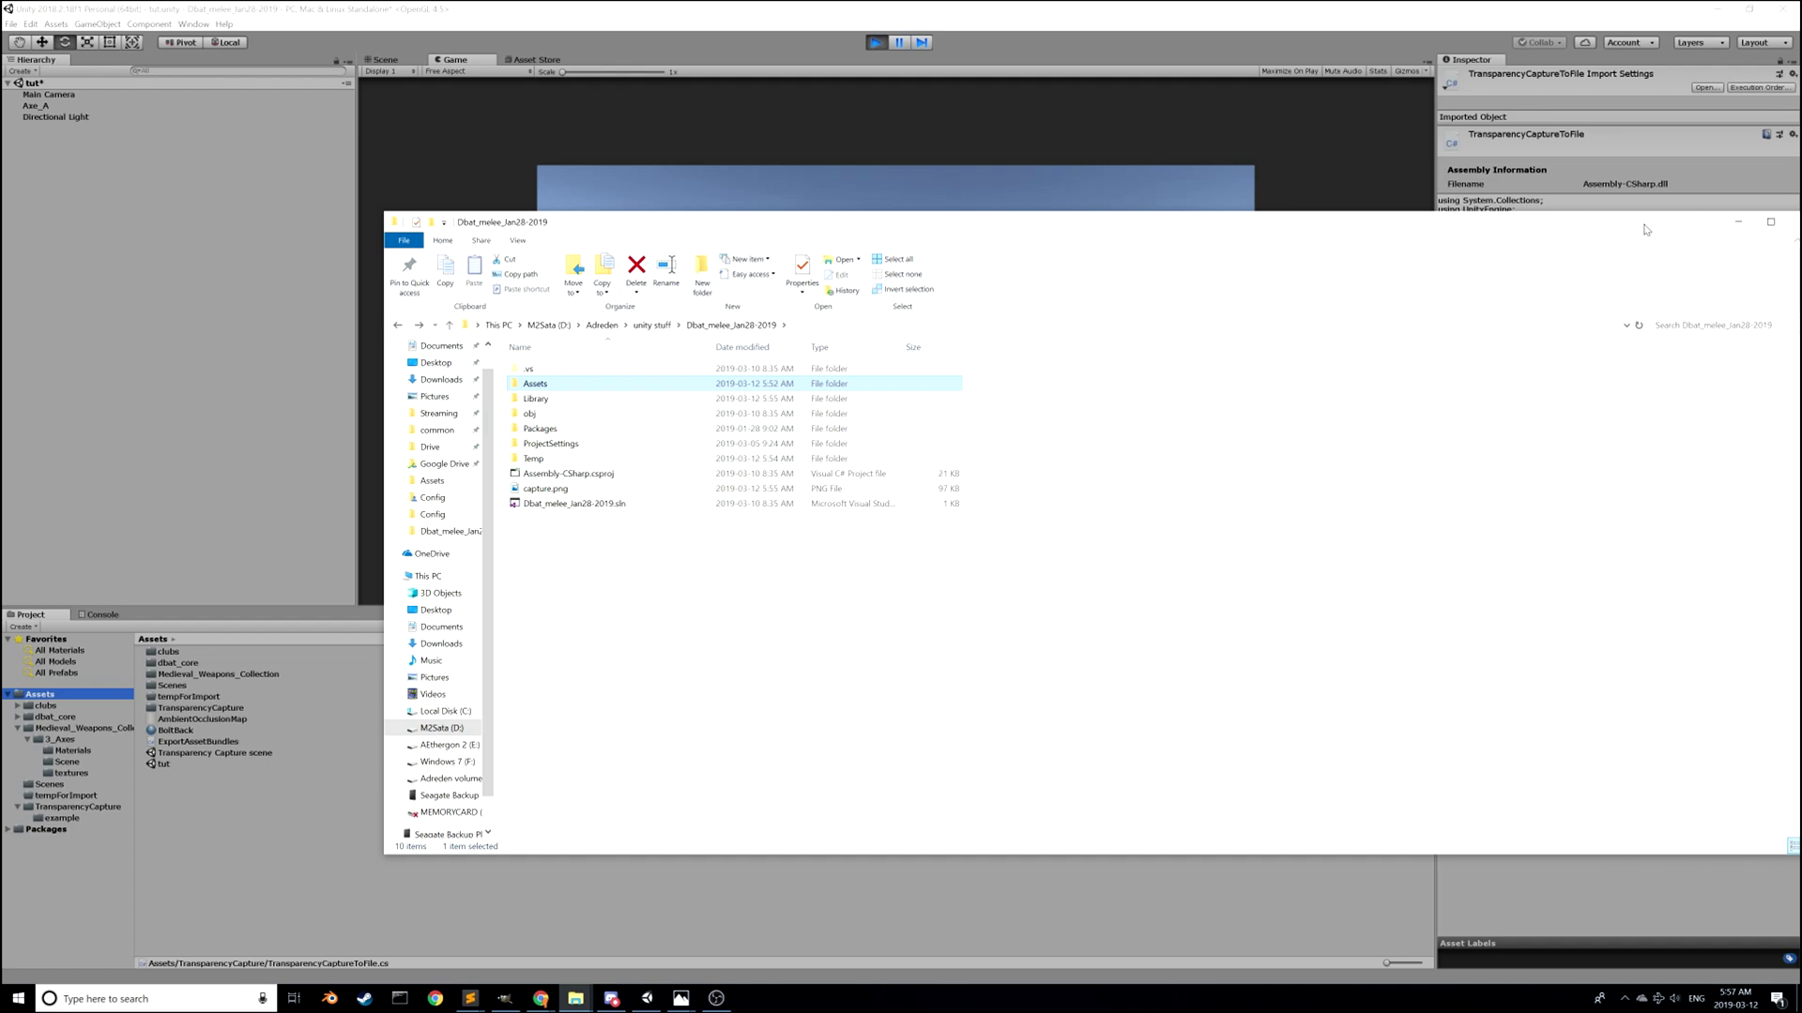
{"action": "left_click_drag", "start_coordinate": [1644, 225], "coordinate": [1481, 200]}
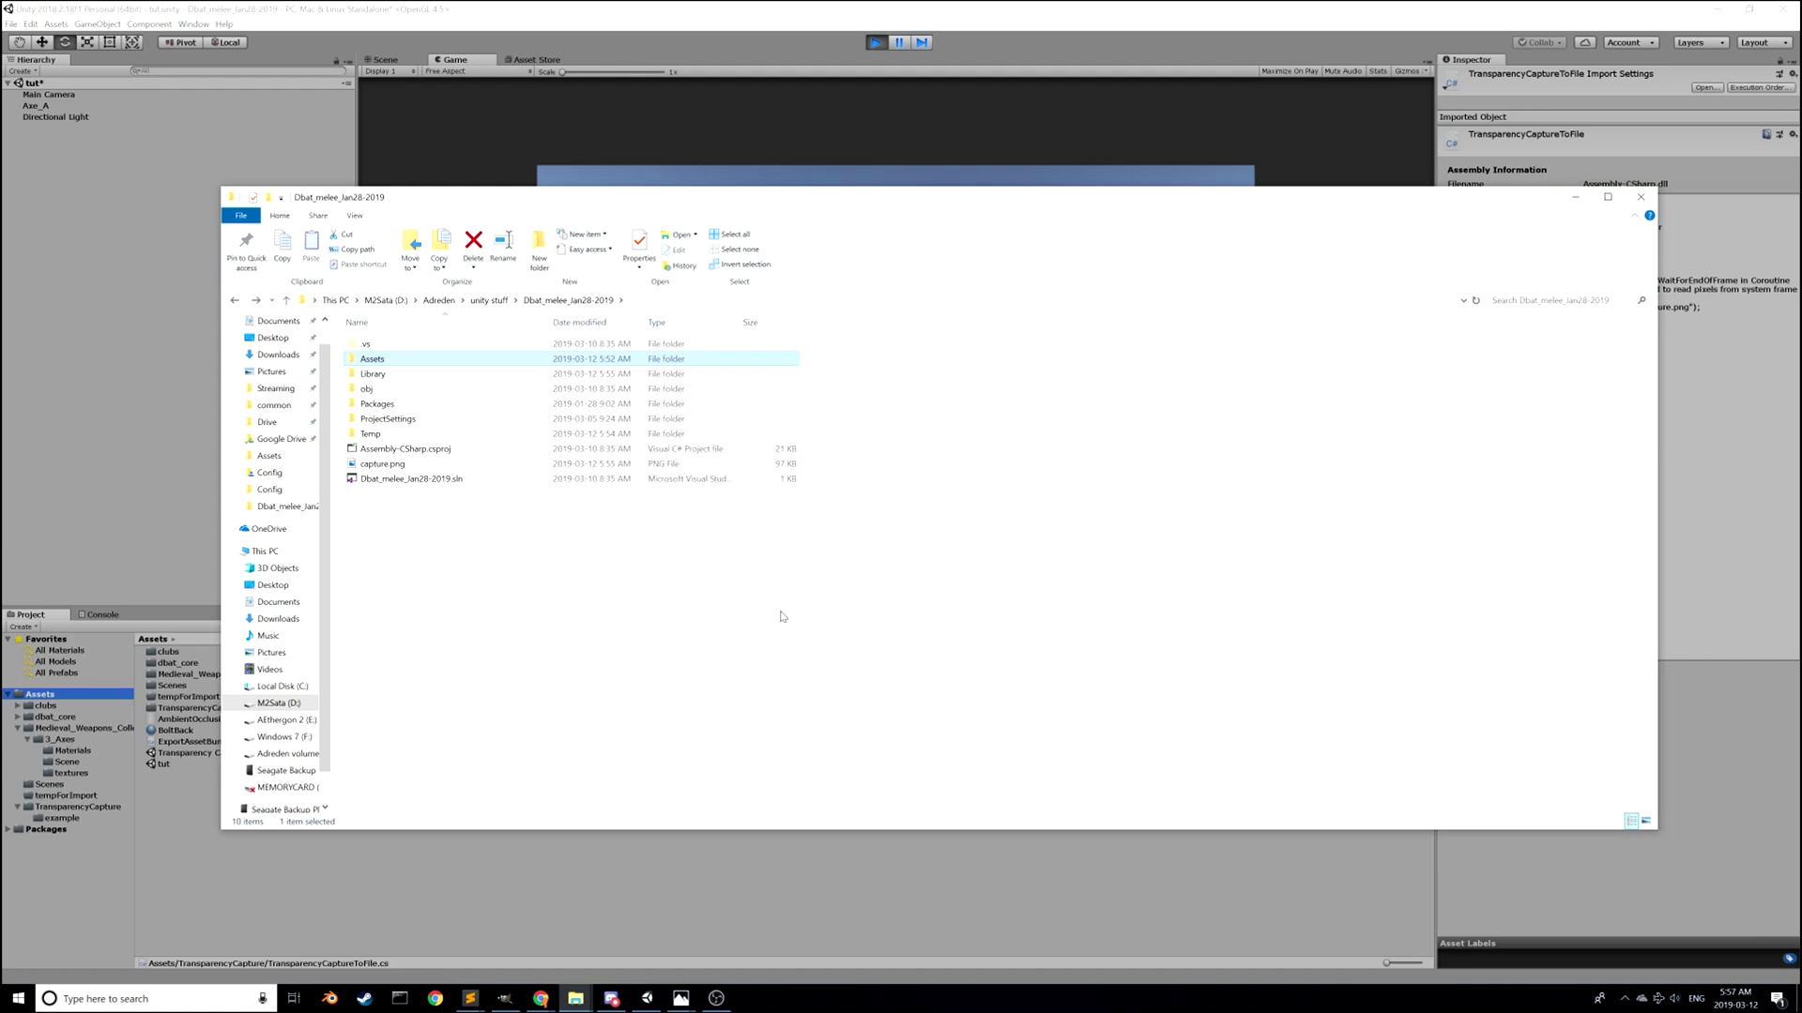
{"action": "left_click", "coordinate": [594, 17]}
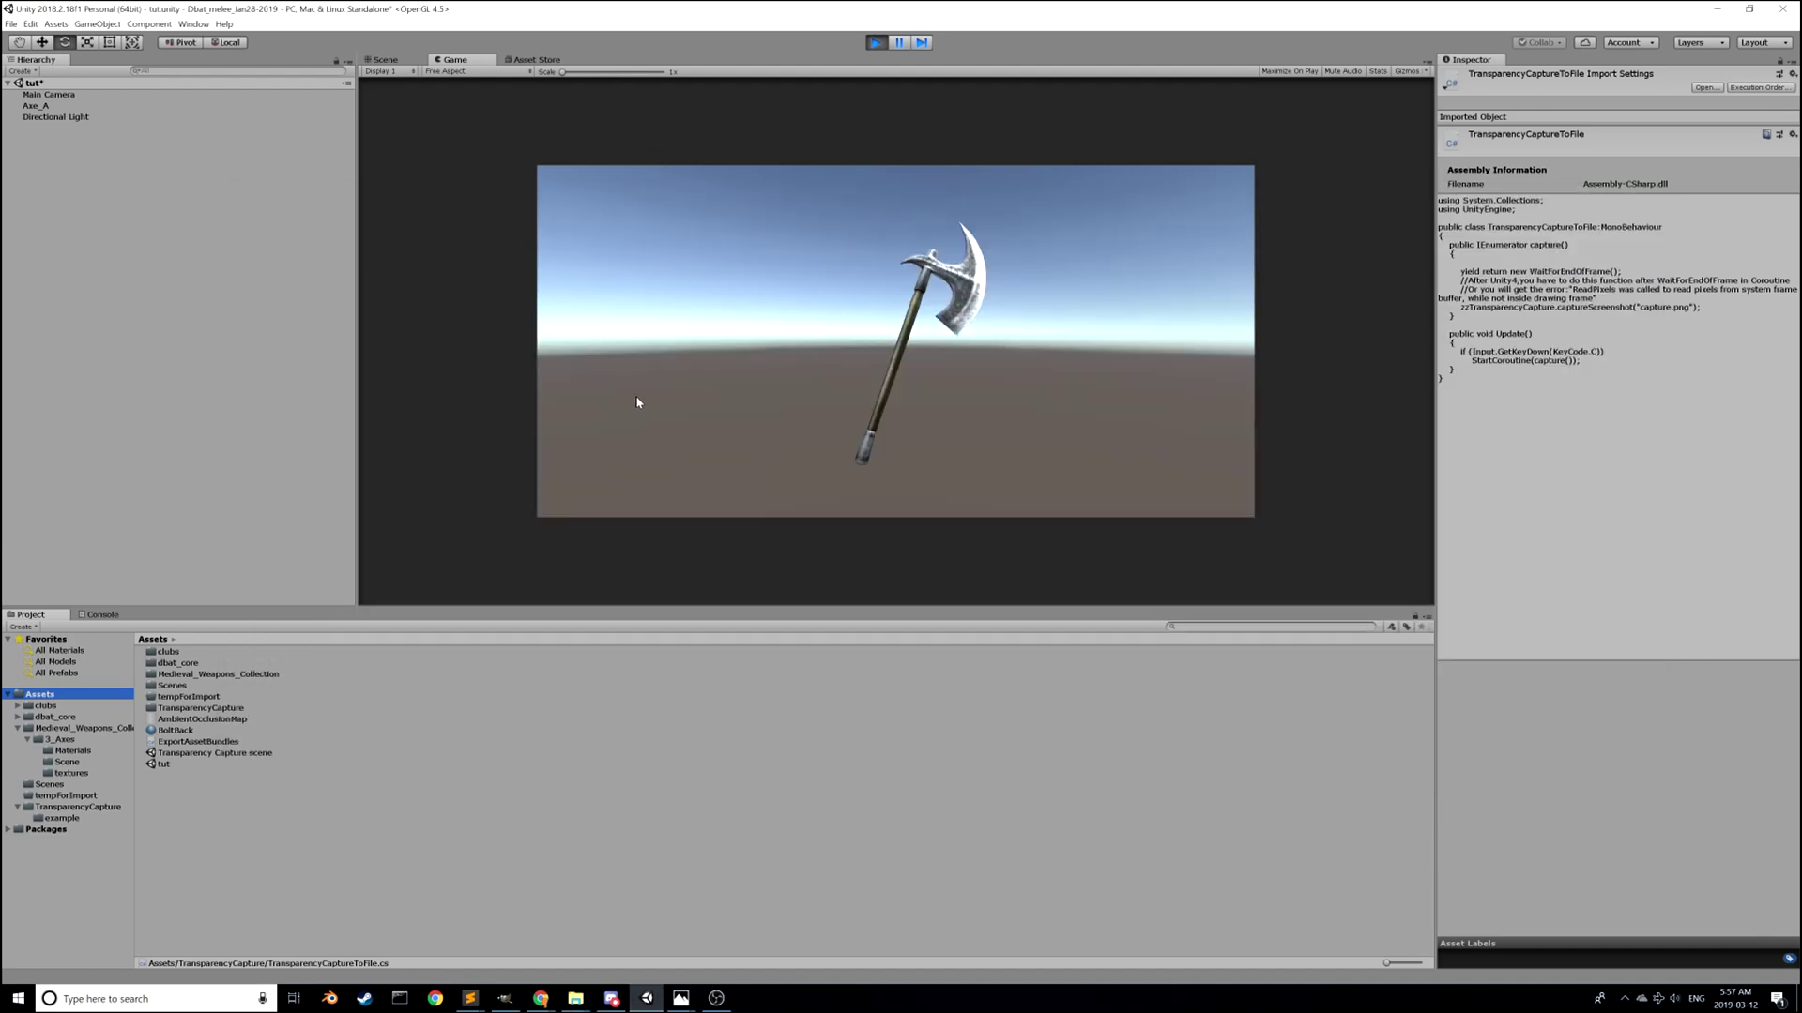
Step: Stop play mode and save the tut scene with Ctrl+S
{"action": "key", "text": "ctrl+s"}
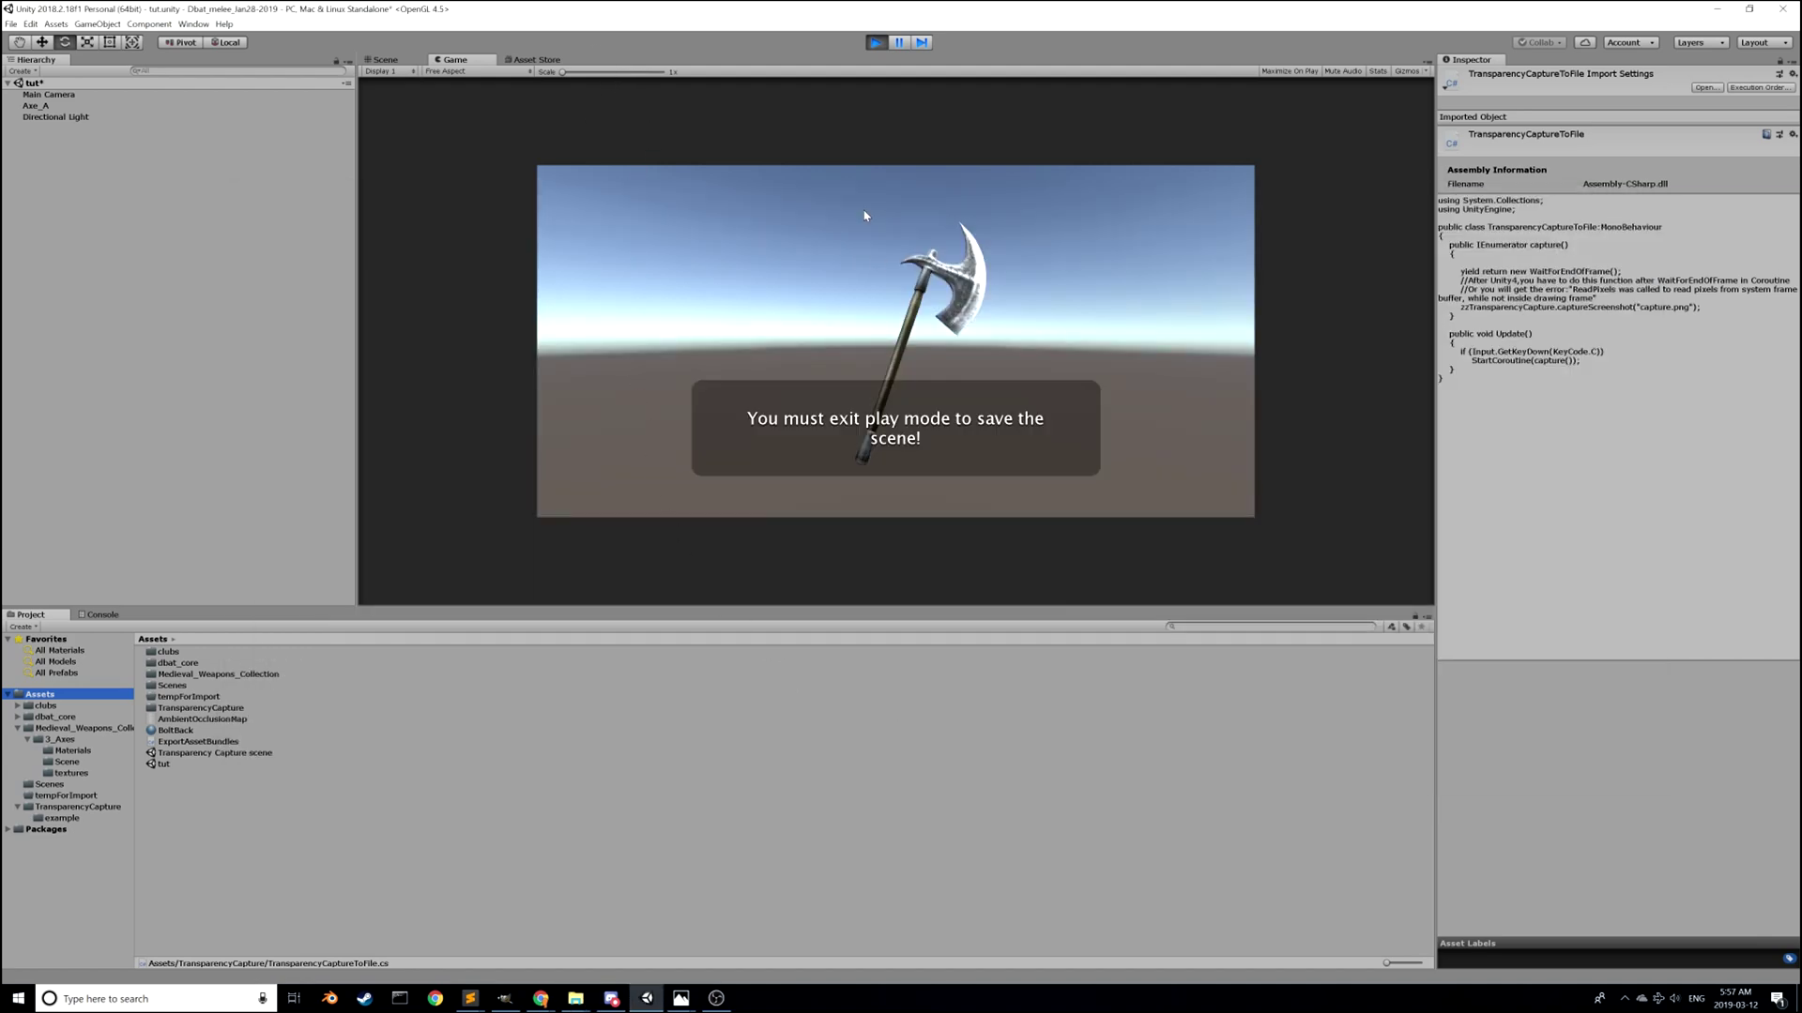
{"action": "left_click", "coordinate": [874, 43]}
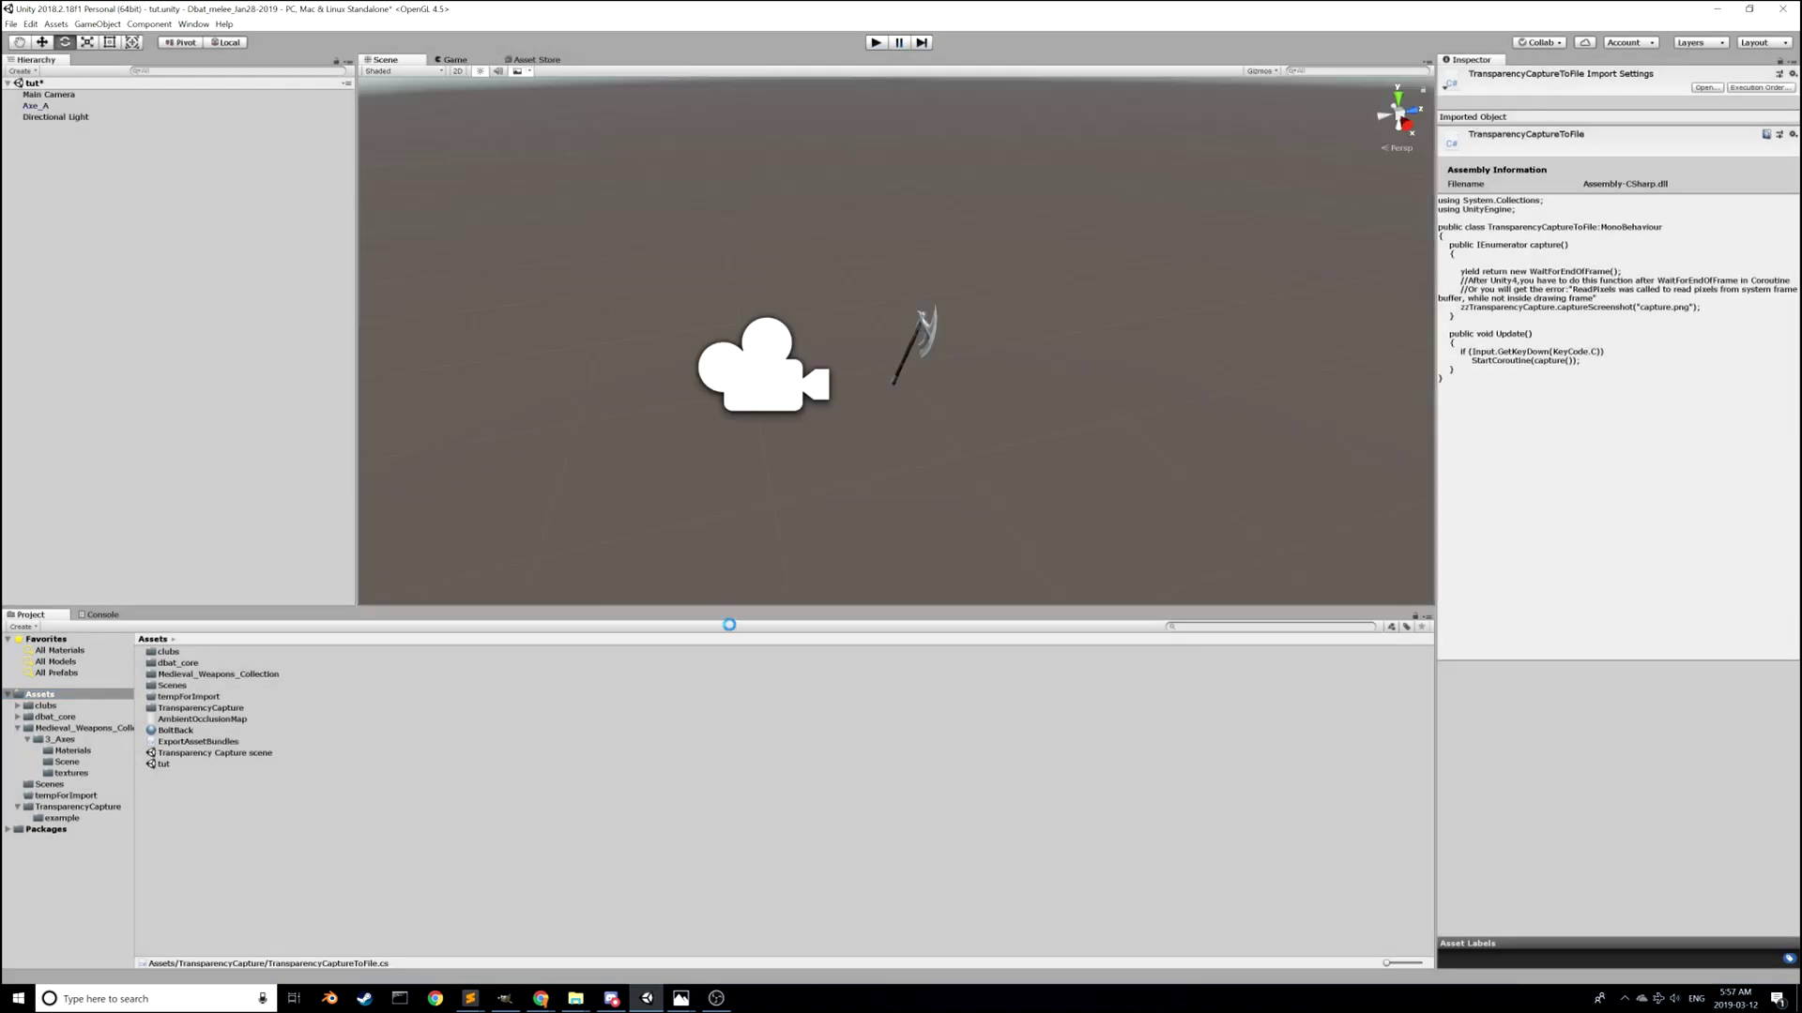
{"action": "key", "text": "ctrl+s"}
Step: Orbit the Scene view around the axe and camera, then clear the selection
{"action": "left_click_drag", "start_coordinate": [799, 493], "coordinate": [1158, 451], "text": "alt"}
{"action": "left_click_drag", "start_coordinate": [764, 454], "coordinate": [1132, 435], "text": "alt"}
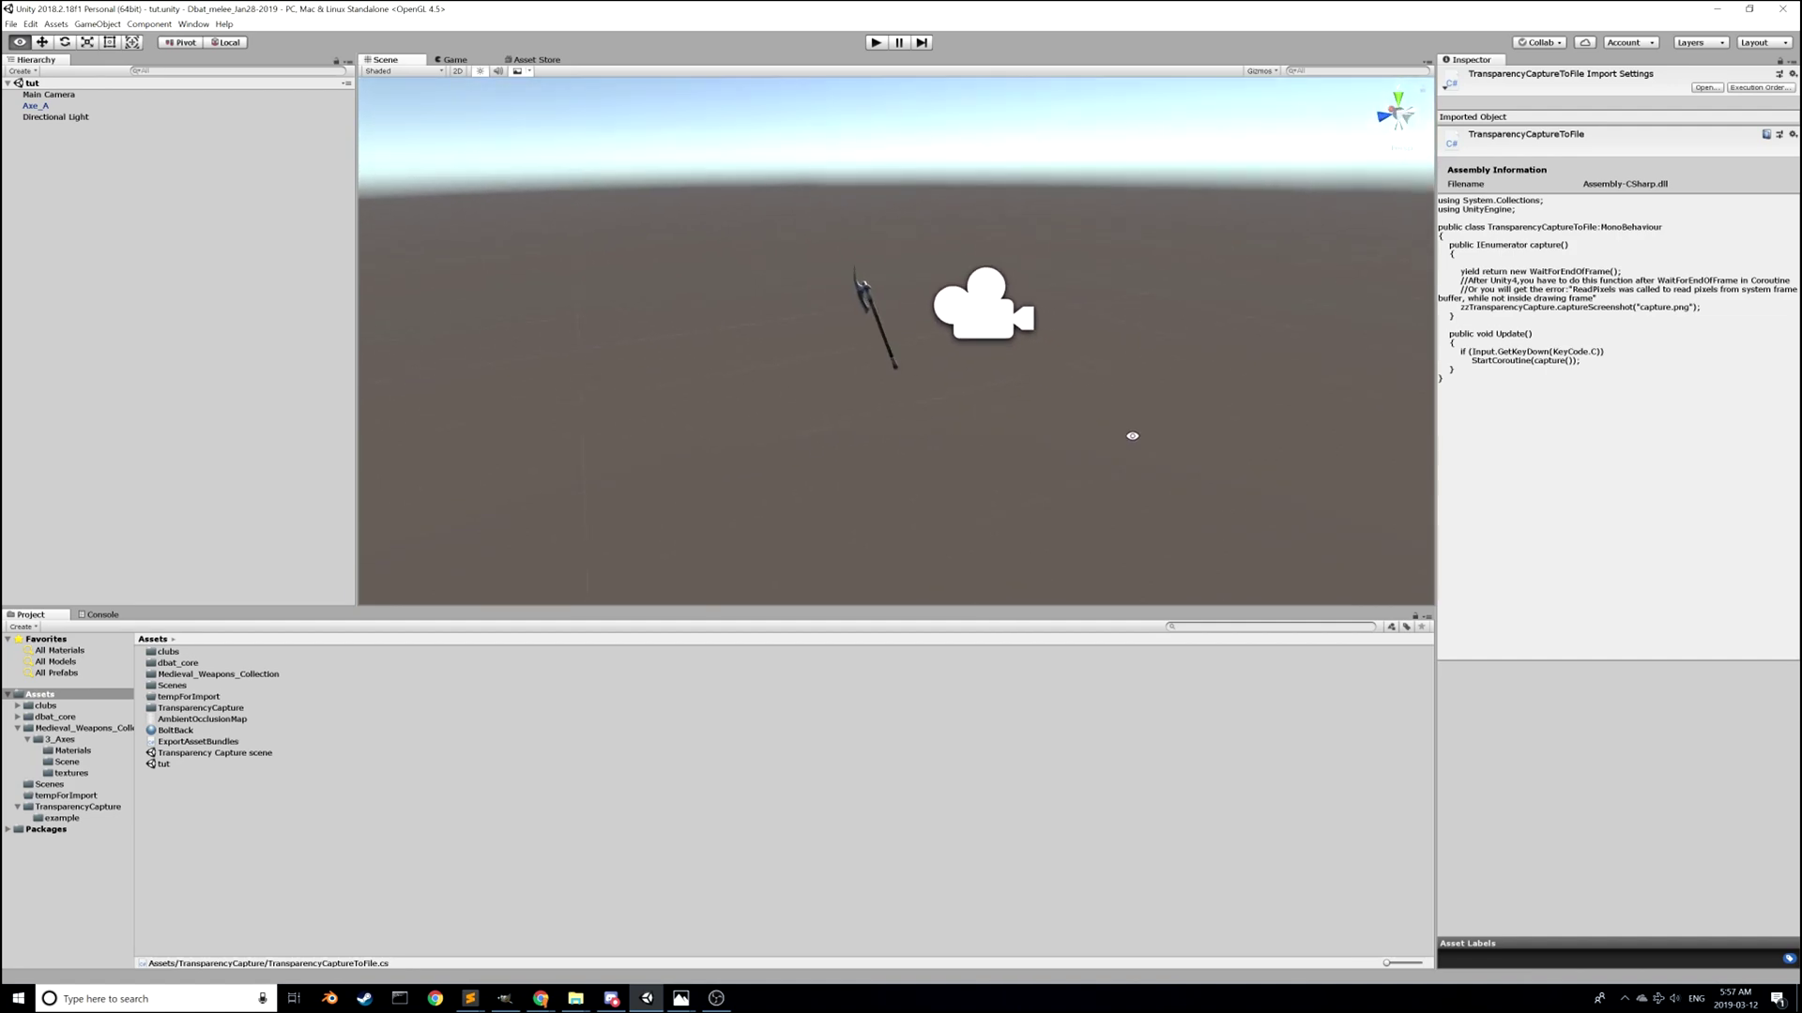
{"action": "left_click_drag", "start_coordinate": [715, 438], "coordinate": [964, 386], "text": "alt"}
{"action": "left_click_drag", "start_coordinate": [676, 368], "coordinate": [1115, 430], "text": "alt"}
{"action": "left_click_drag", "start_coordinate": [708, 341], "coordinate": [1029, 414], "text": "alt"}
{"action": "left_click_drag", "start_coordinate": [753, 369], "coordinate": [1014, 434], "text": "alt"}
{"action": "left_click", "coordinate": [1004, 439]}
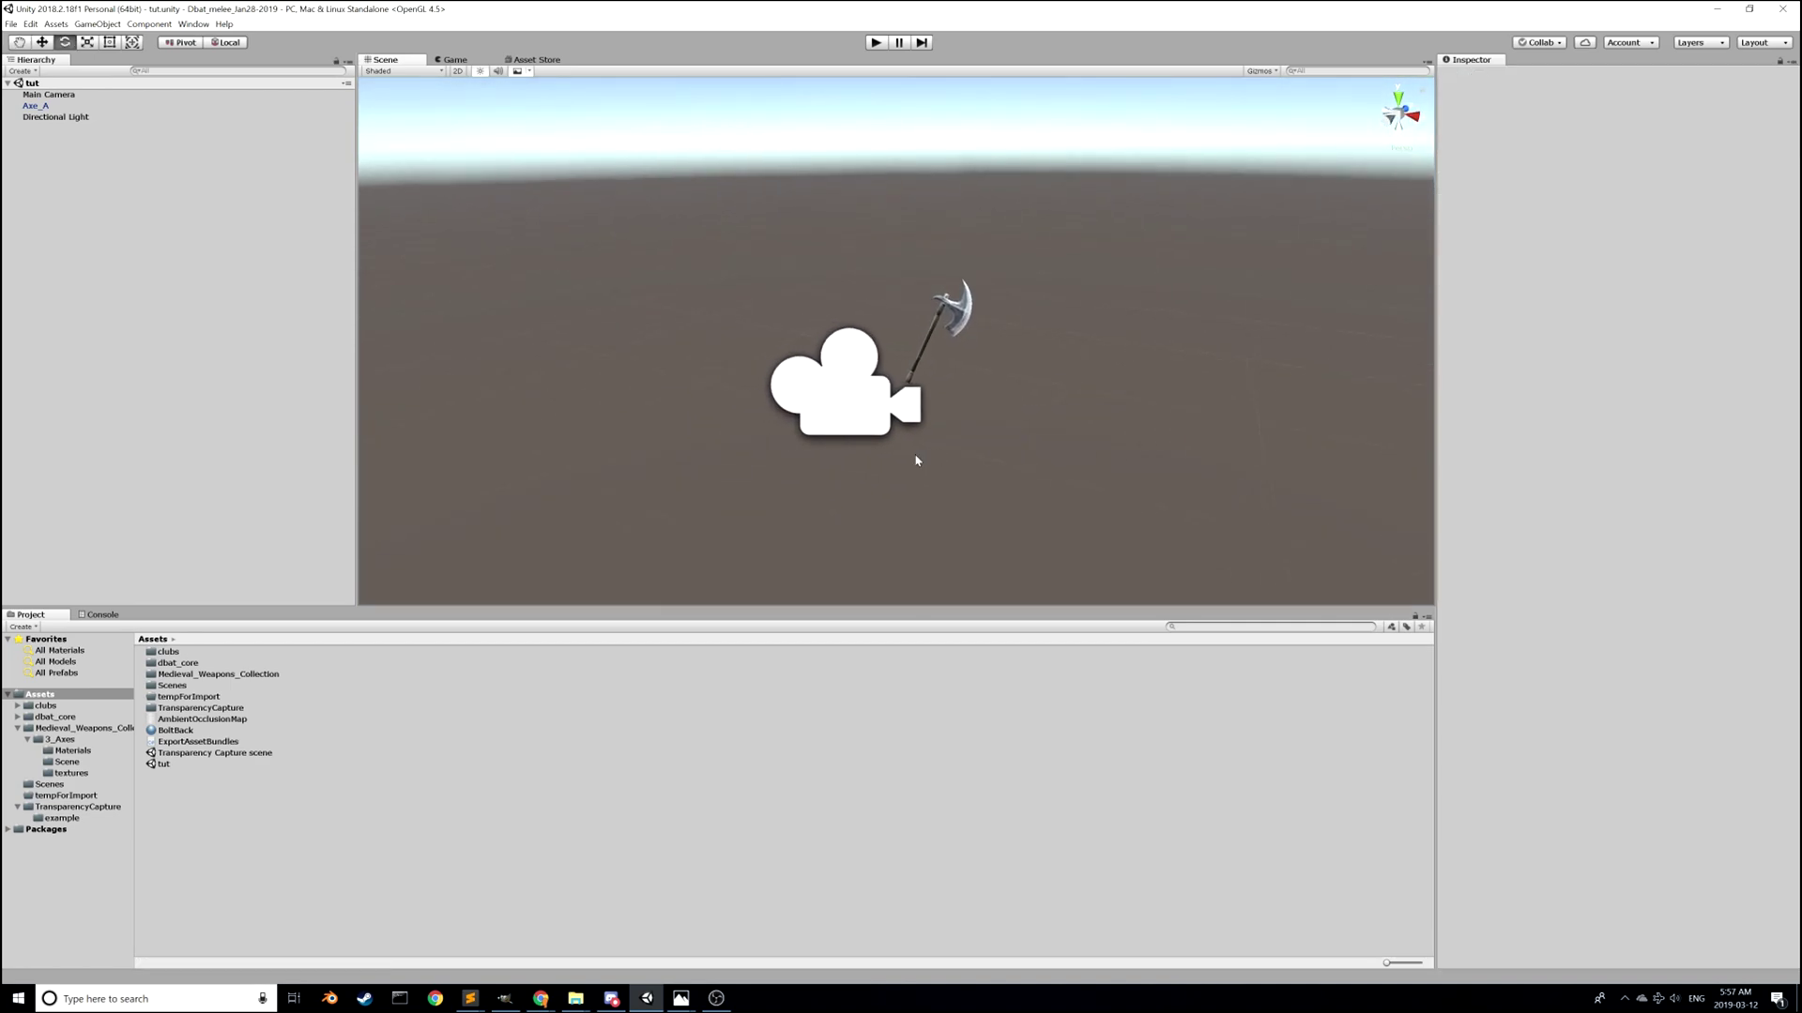